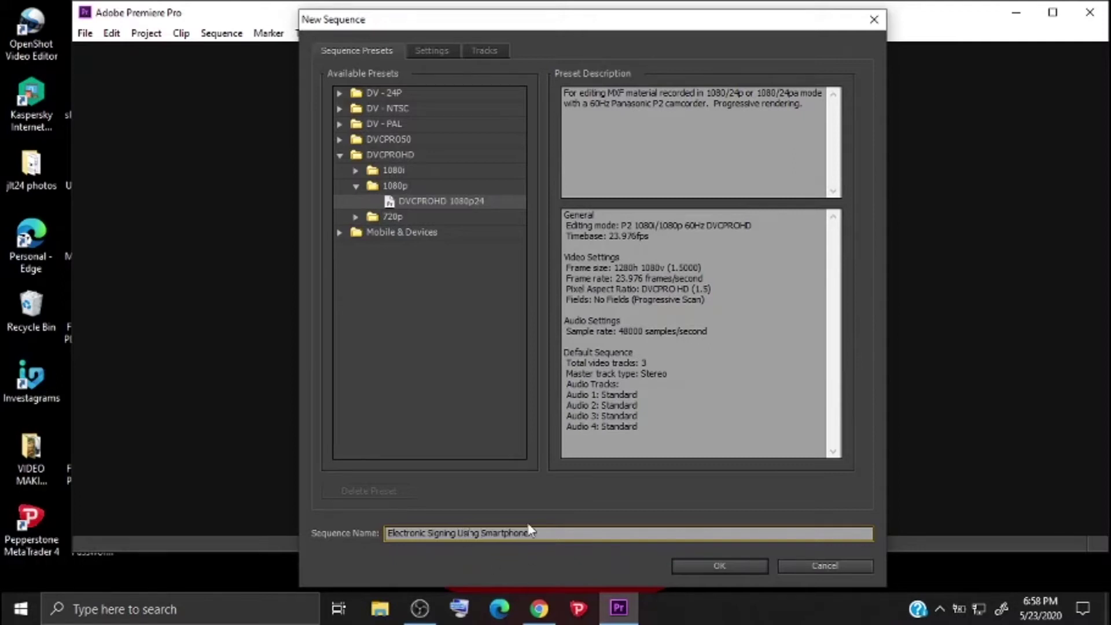
# - Create the sequence "Electronic Signing Using Smartphone" from the DVCPROHD 1080p24 preset
pyautogui.click(725, 561)
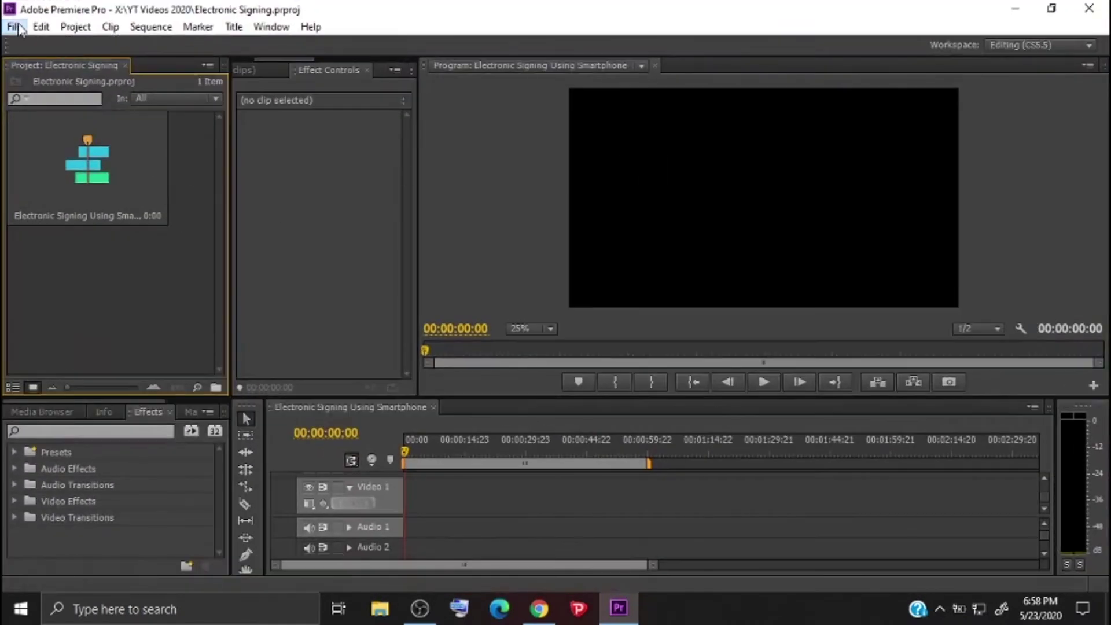
# - Import 20200523_185439.mp4 from the PDF-signing folder inside the desktop folder jlt24 photos
pyautogui.click(14, 27)
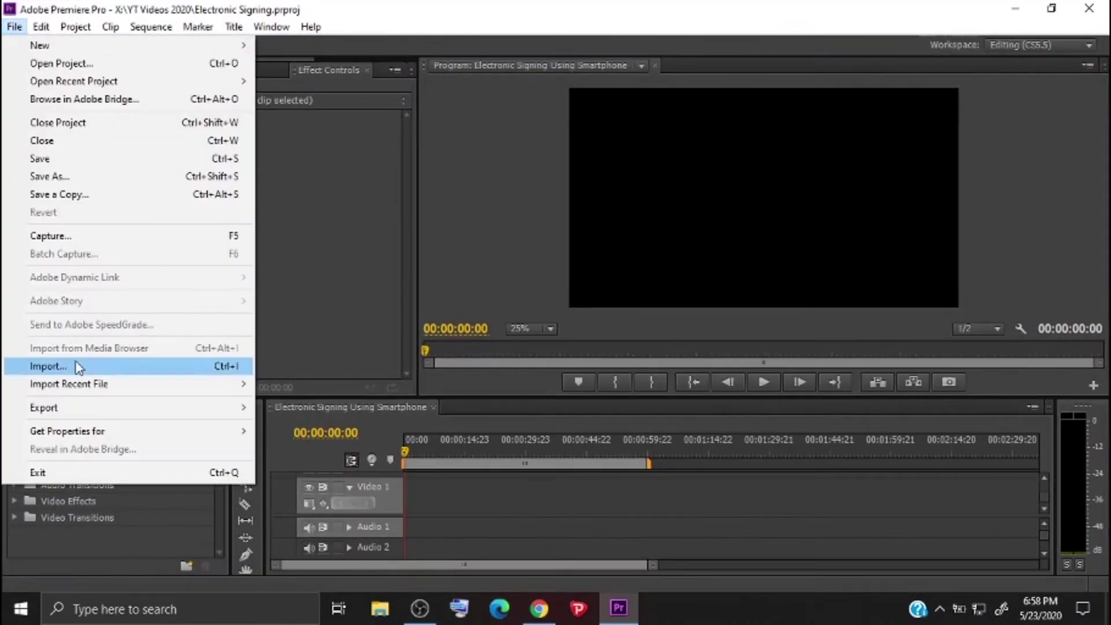
pyautogui.click(77, 364)
pyautogui.click(68, 201)
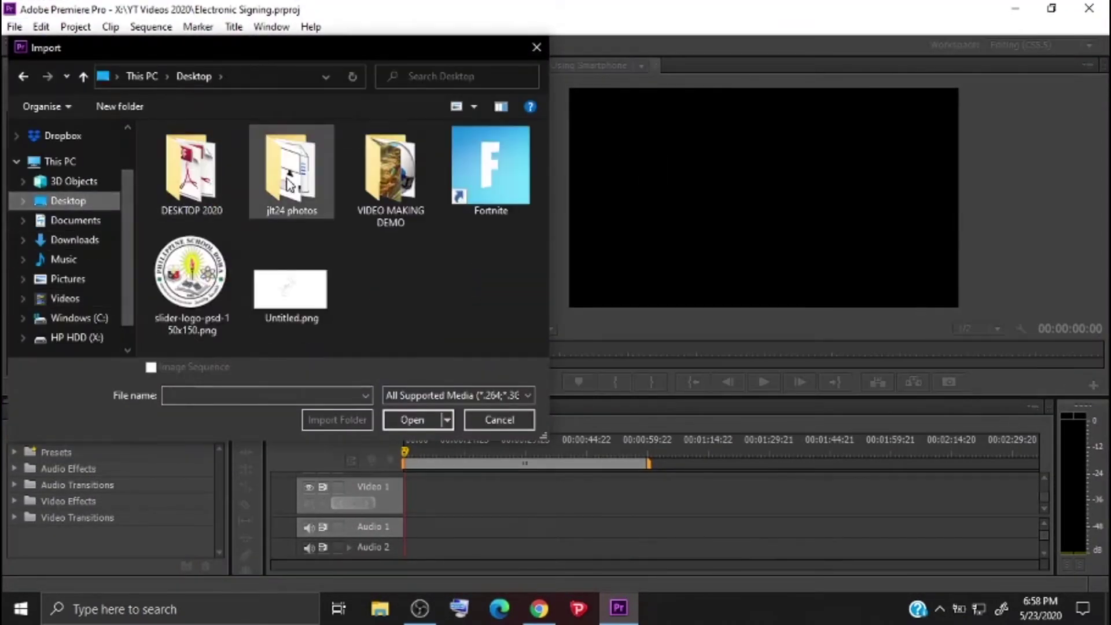
pyautogui.doubleClick(300, 208)
pyautogui.click(470, 109)
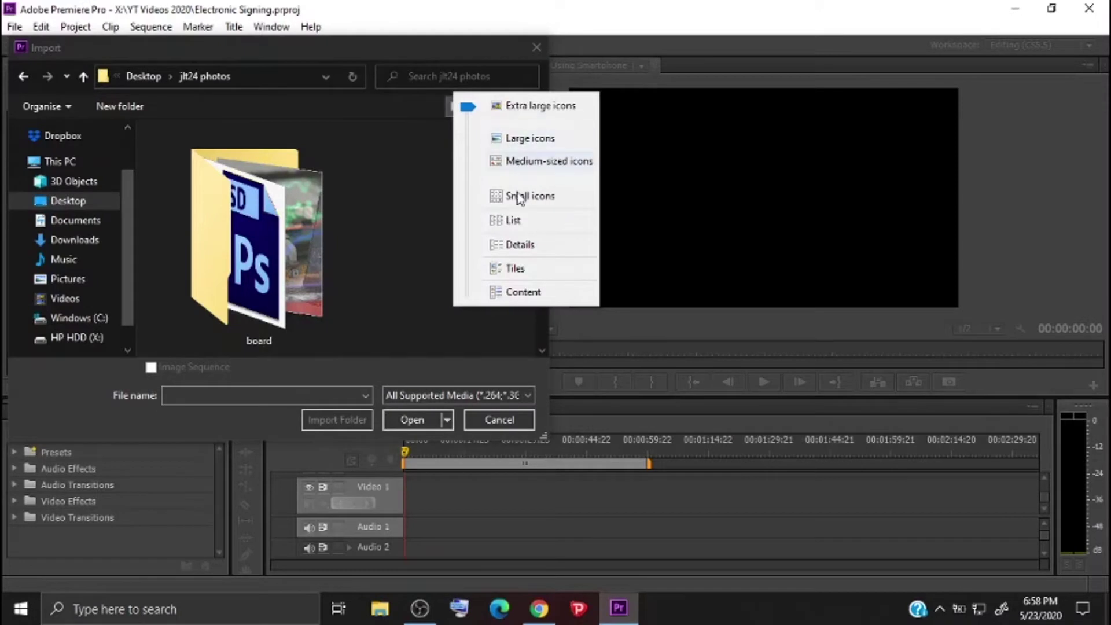
pyautogui.click(523, 162)
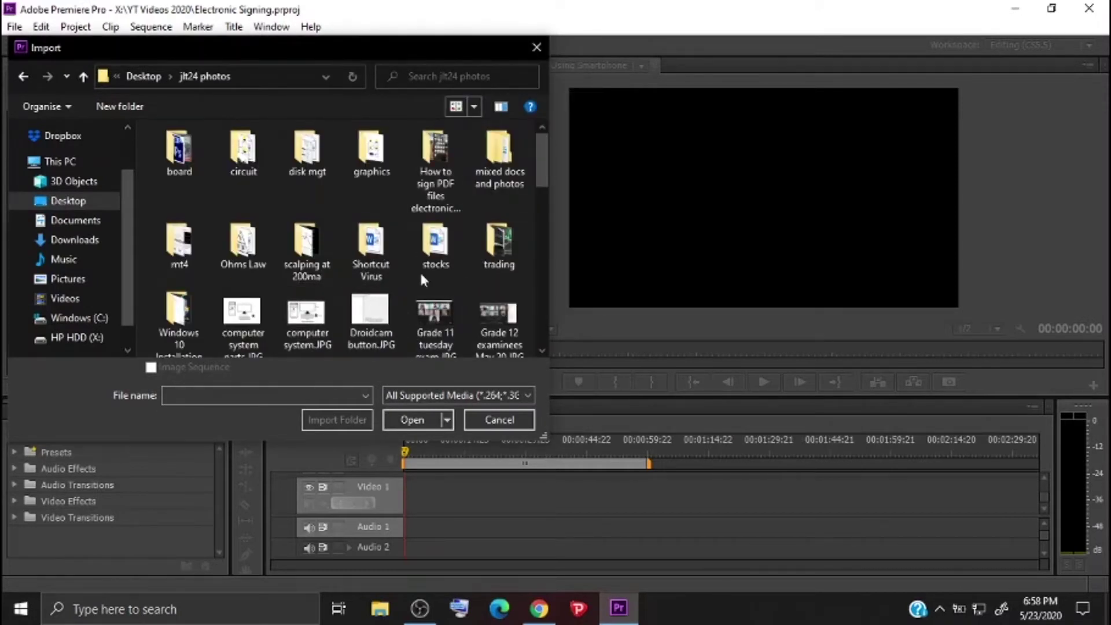
pyautogui.doubleClick(435, 170)
pyautogui.doubleClick(211, 189)
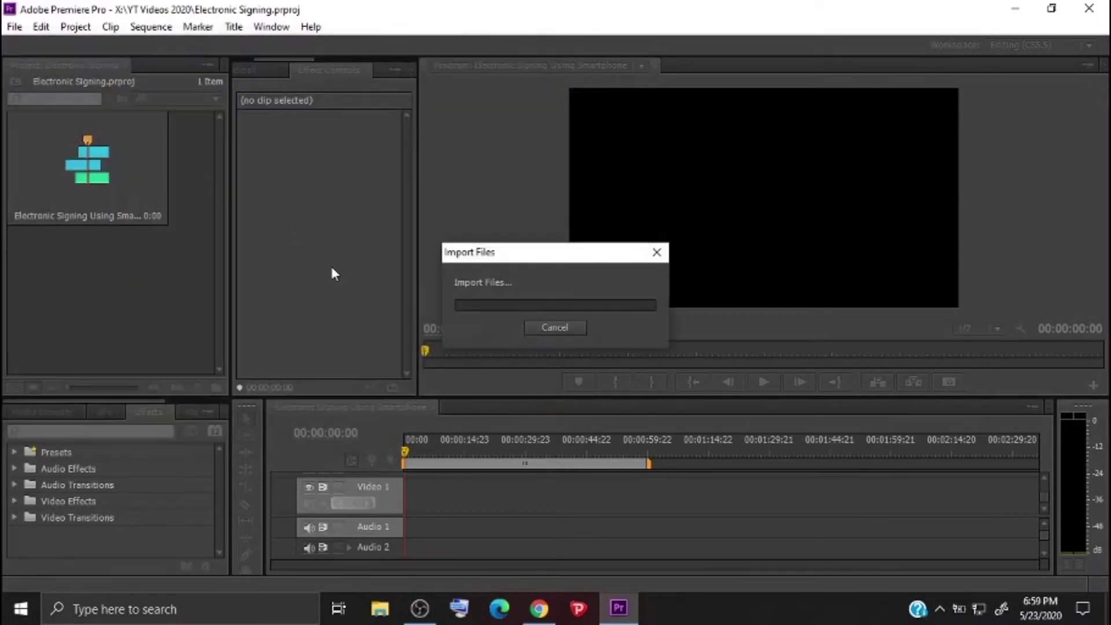
# - Place the 20200523_185439.mp4 clip at the start of Video 1 and scale it to the frame size
pyautogui.moveTo(166, 211); pyautogui.dragTo(408, 511)
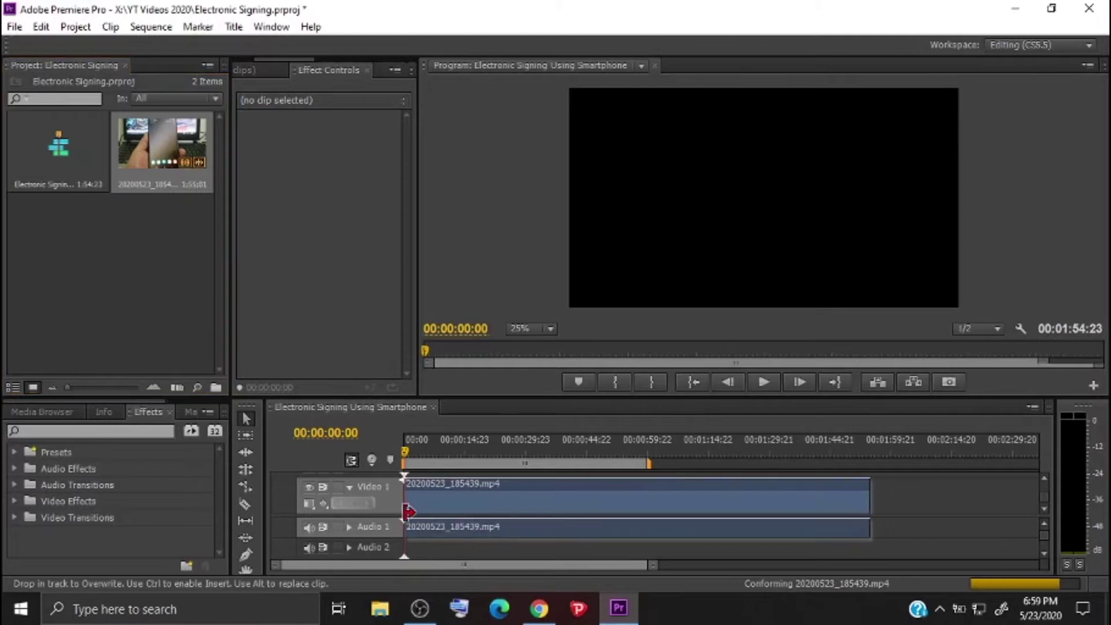
pyautogui.rightClick(535, 509)
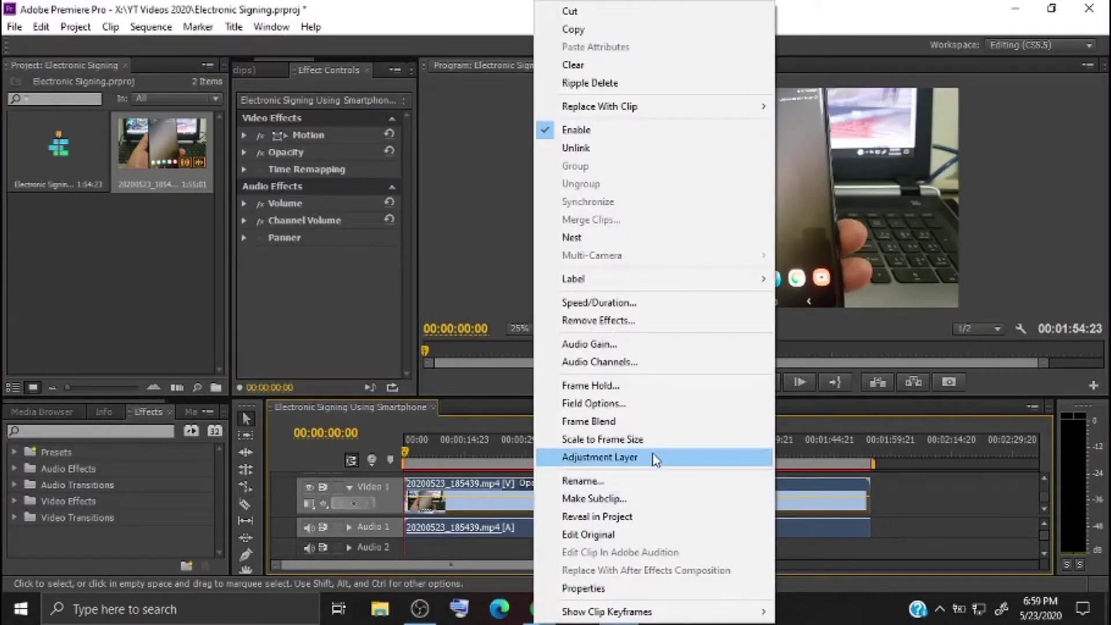
pyautogui.click(669, 439)
# - Unlink the clip's audio from its video and delete the audio from Audio 1
pyautogui.rightClick(616, 523)
pyautogui.click(659, 148)
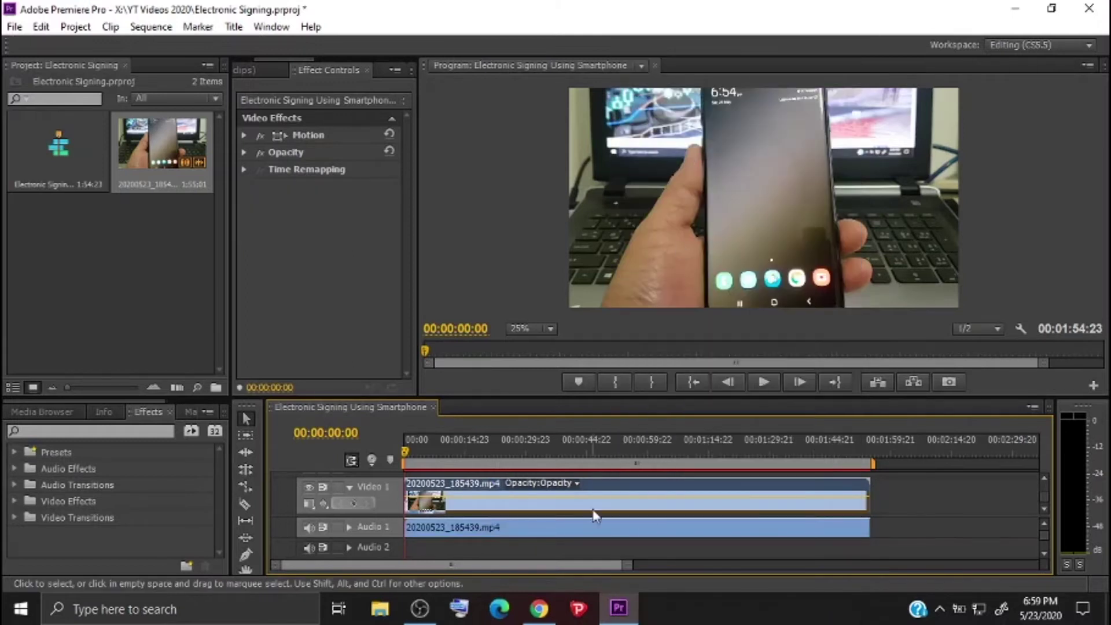
pyautogui.click(592, 525)
pyautogui.press('Delete')
# - Create a new title named Title 01 with the playhead at the sequence start
pyautogui.moveTo(404, 450); pyautogui.dragTo(379, 471)
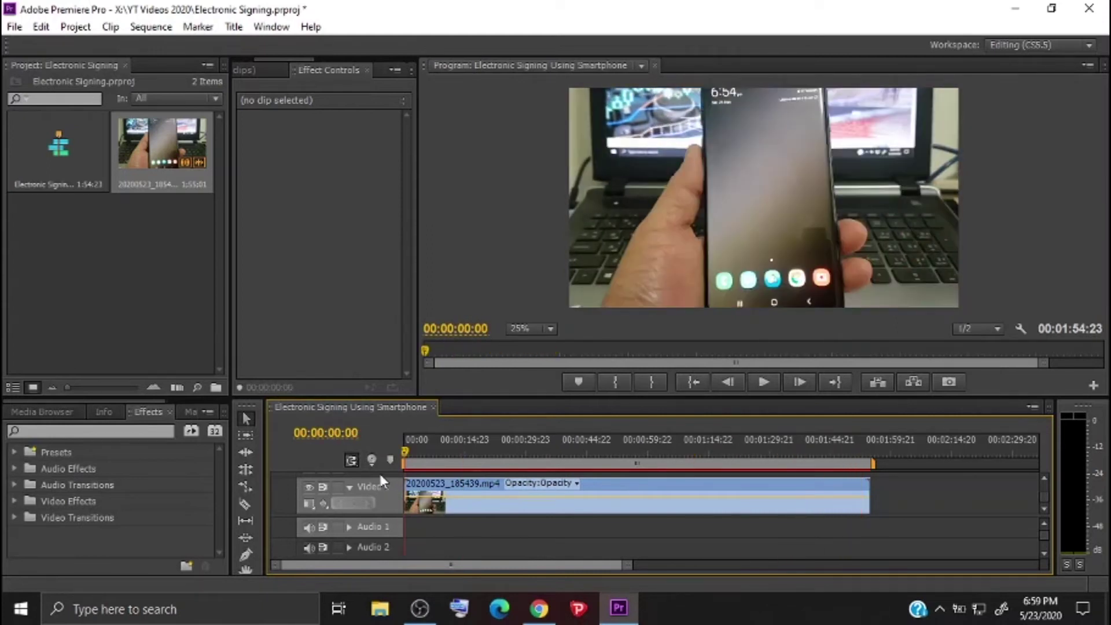
pyautogui.click(1044, 478)
pyautogui.click(233, 26)
pyautogui.click(480, 42)
pyautogui.click(537, 370)
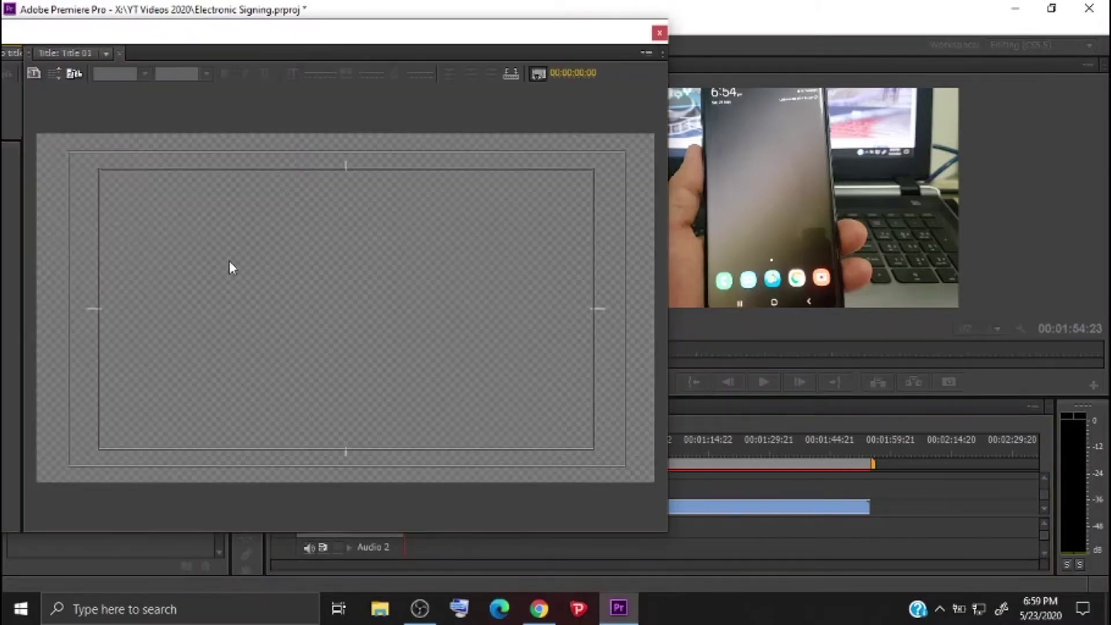
# - Draw a text area in the title and enter the heading about signing PDF files using your smartphone in the Alef font
pyautogui.moveTo(214, 256); pyautogui.dragTo(251, 276)
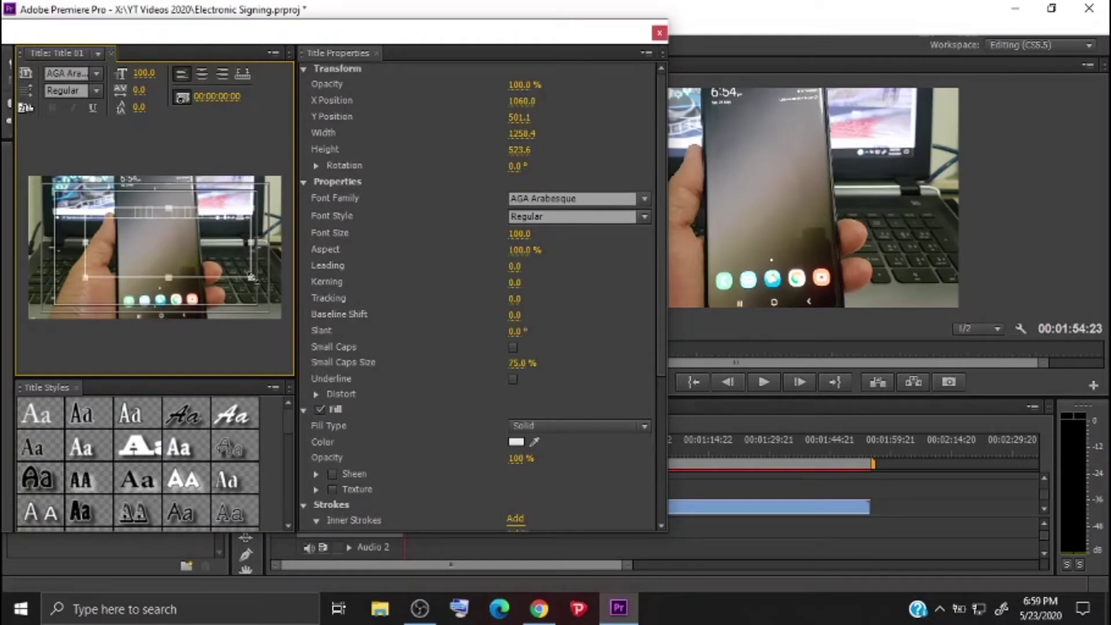
pyautogui.click(91, 72)
pyautogui.scroll(-1, 106, 332)
pyautogui.click(102, 367)
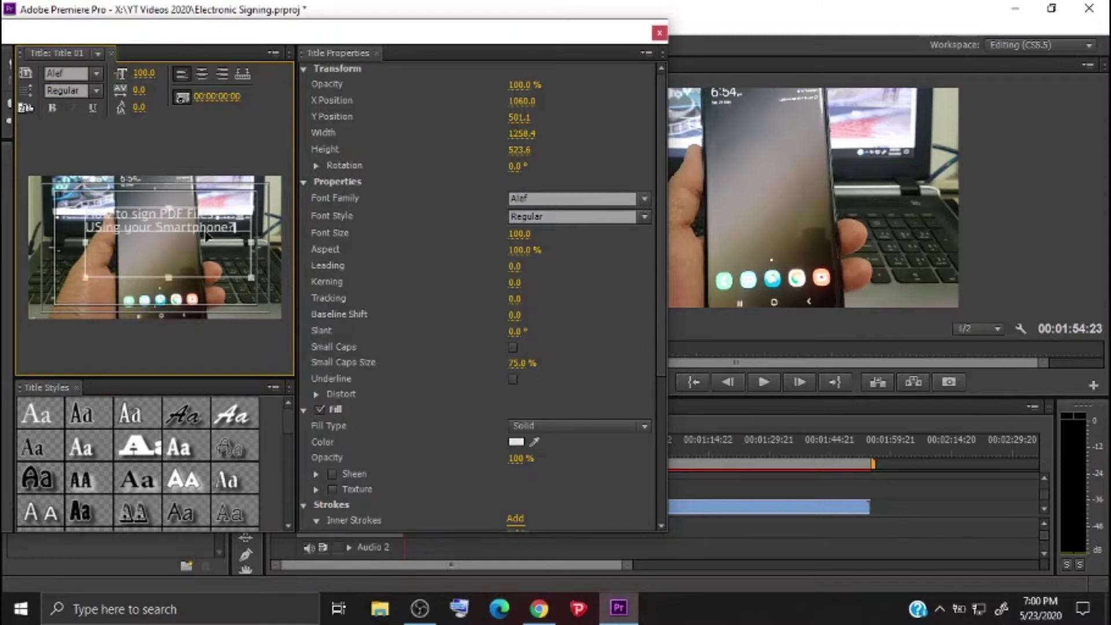
# - Center the title text, correct its capitalization to "How to Sign PDF Files Using Your Smartphone?" and close the title editor
pyautogui.click(202, 74)
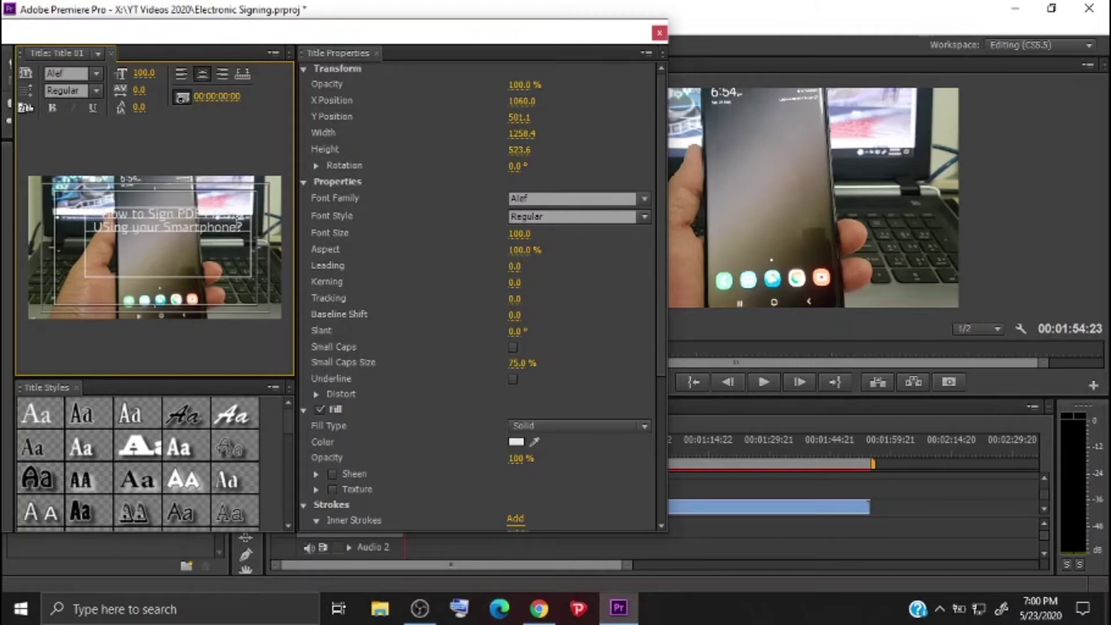
pyautogui.press('BackSpace')
pyautogui.write('s')
pyautogui.click(659, 32)
# - Place Title 01 at the start of Video 2 and shift the video clip to begin about 14 seconds into the timeline
pyautogui.moveTo(87, 271); pyautogui.dragTo(518, 501)
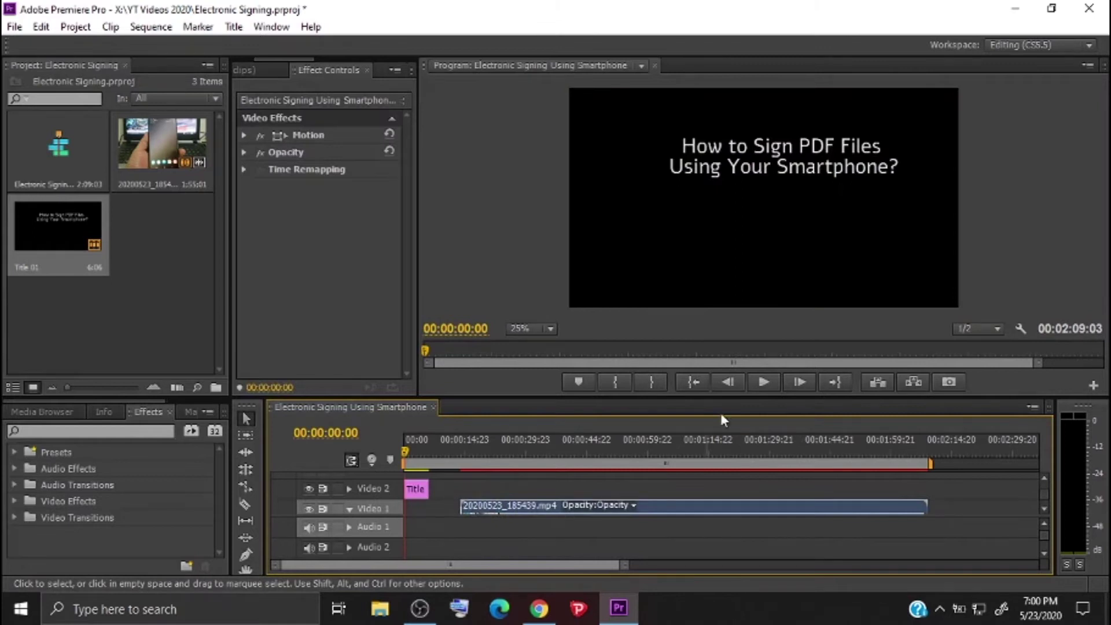
# - Reopen Title 01 and move its text block near the frame's center, at about X 973 and Y 651
pyautogui.doubleClick(419, 488)
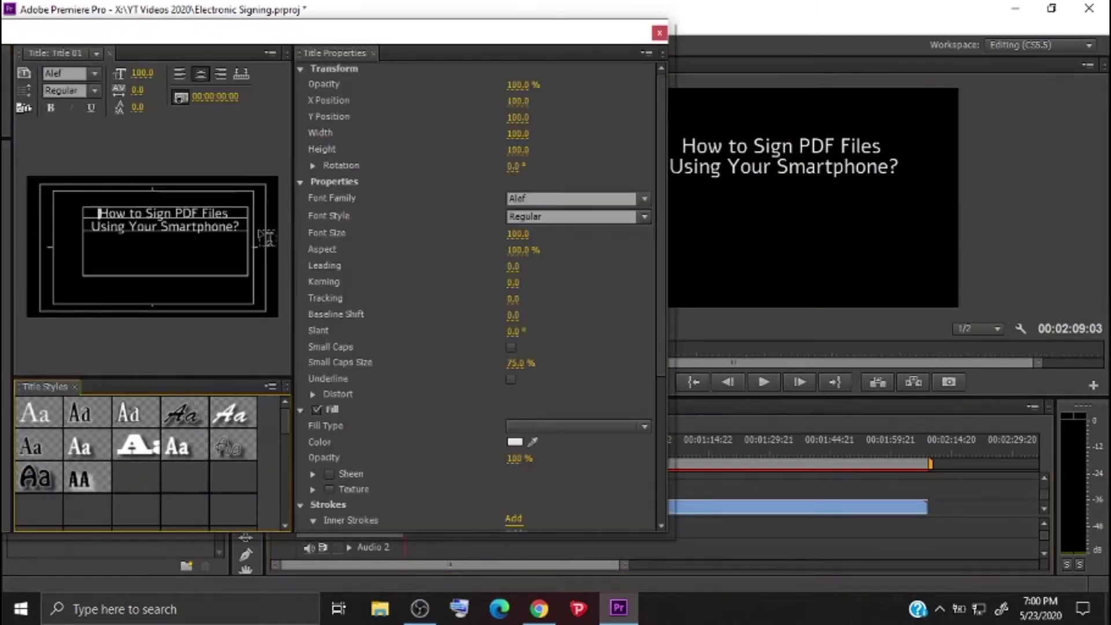
pyautogui.moveTo(209, 33); pyautogui.dragTo(330, 30)
pyautogui.click(86, 61)
pyautogui.moveTo(291, 238); pyautogui.dragTo(280, 227)
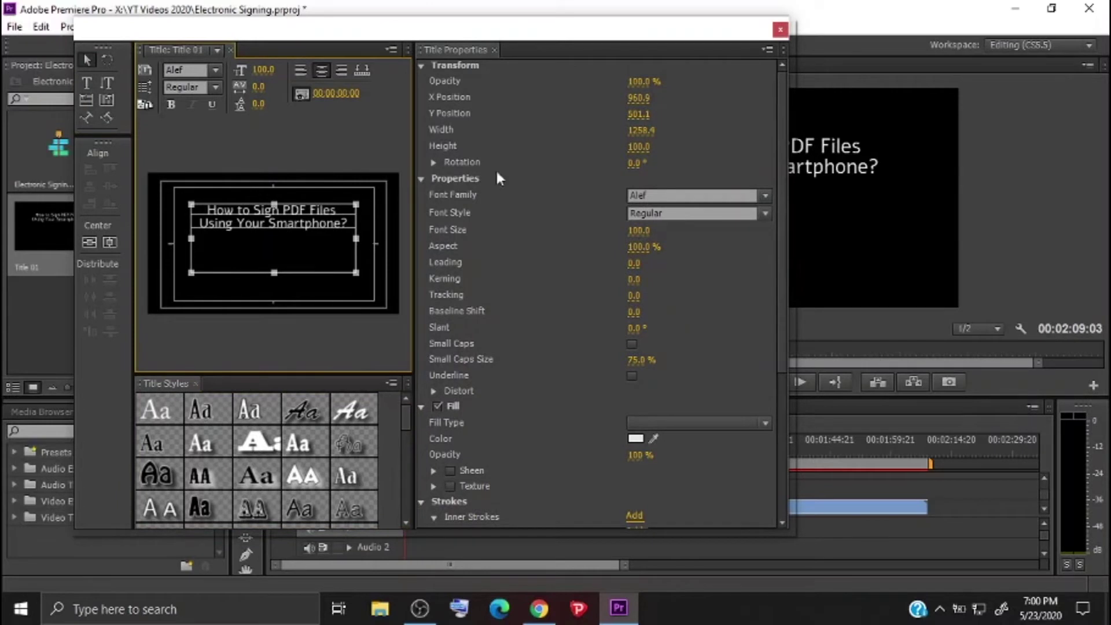
pyautogui.click(779, 30)
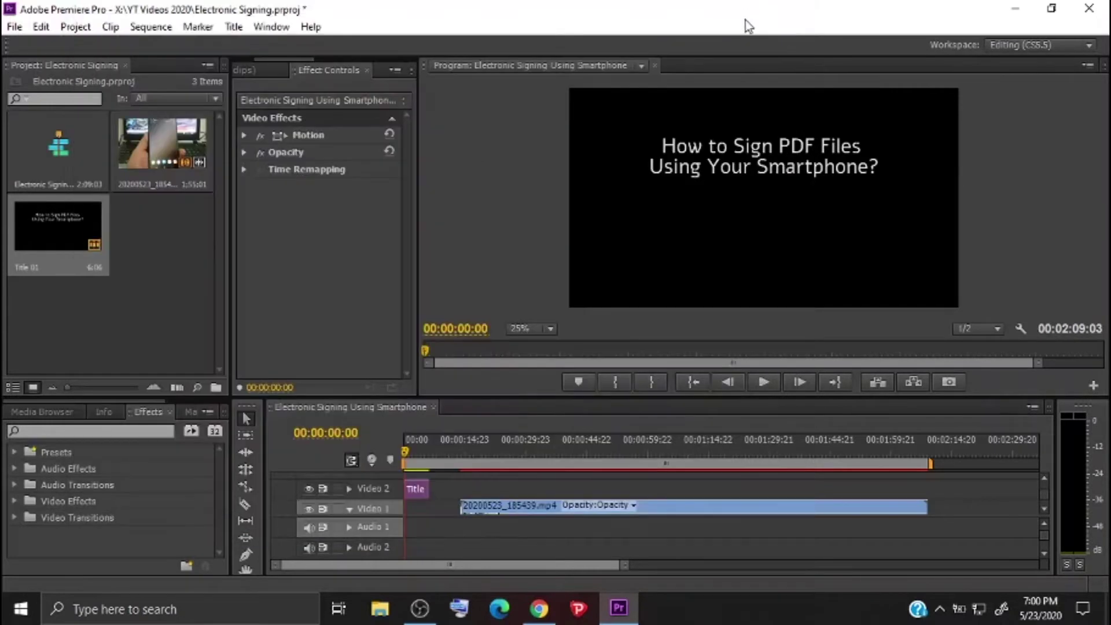
pyautogui.doubleClick(84, 226)
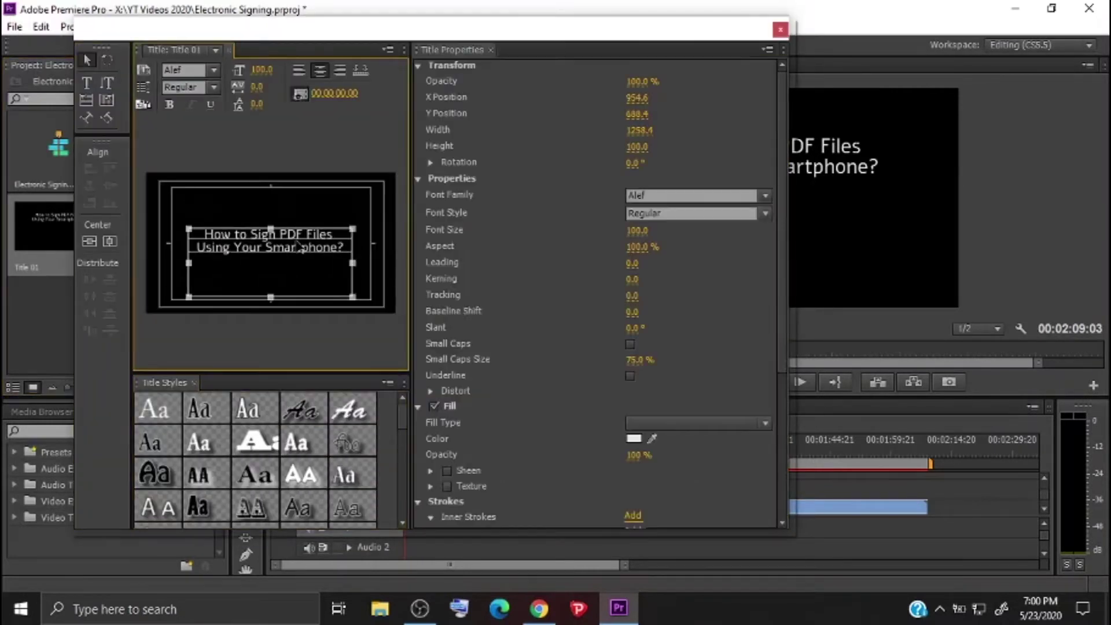
pyautogui.moveTo(297, 245); pyautogui.dragTo(300, 240)
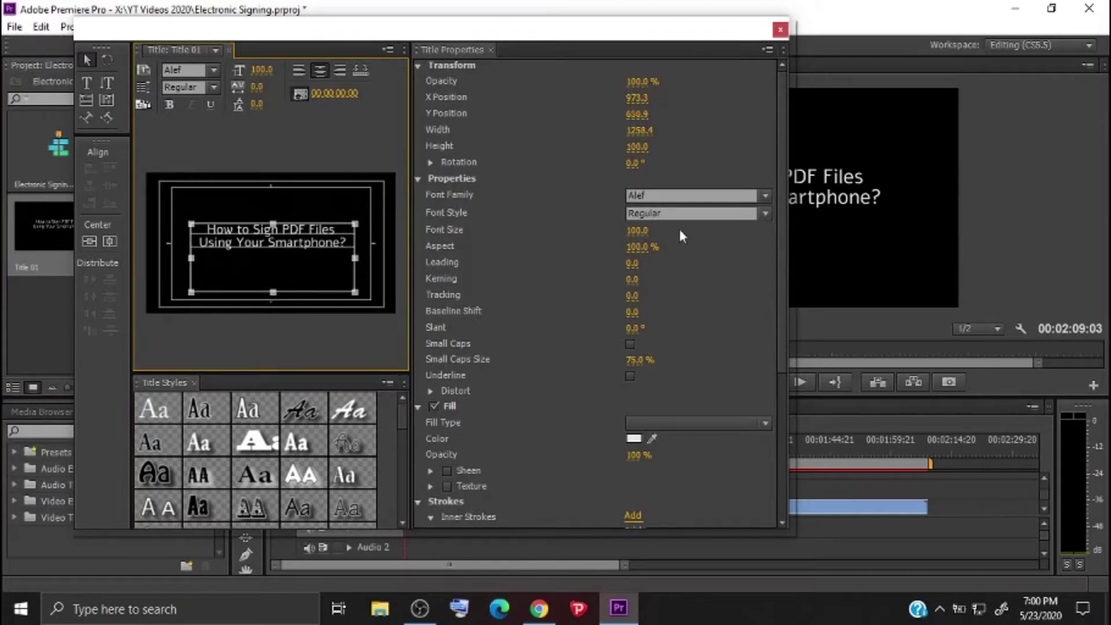
pyautogui.click(780, 29)
# - Move the video clip on Video 1 earlier so it starts at 00:00:01:10, beneath the title
pyautogui.moveTo(485, 511); pyautogui.dragTo(452, 513)
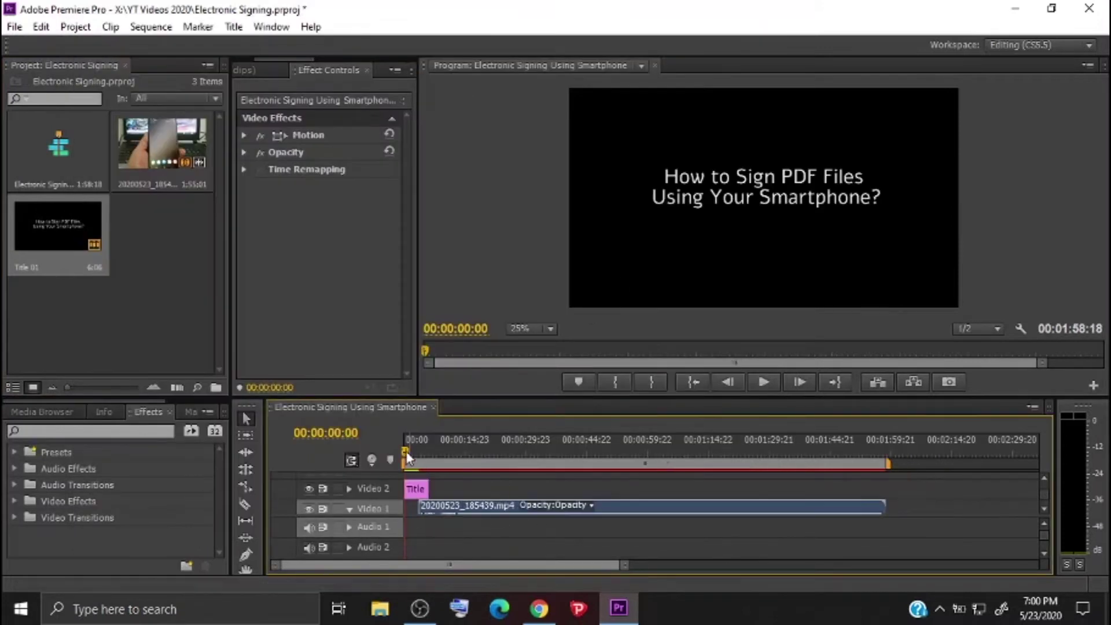
pyautogui.click(764, 383)
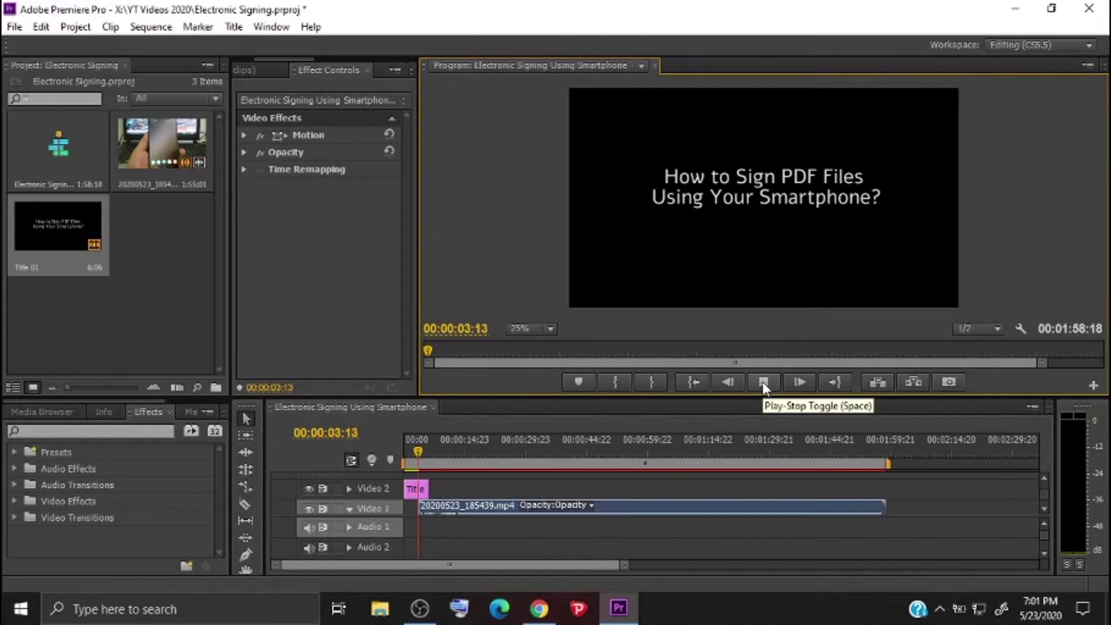
pyautogui.click(764, 383)
pyautogui.click(410, 450)
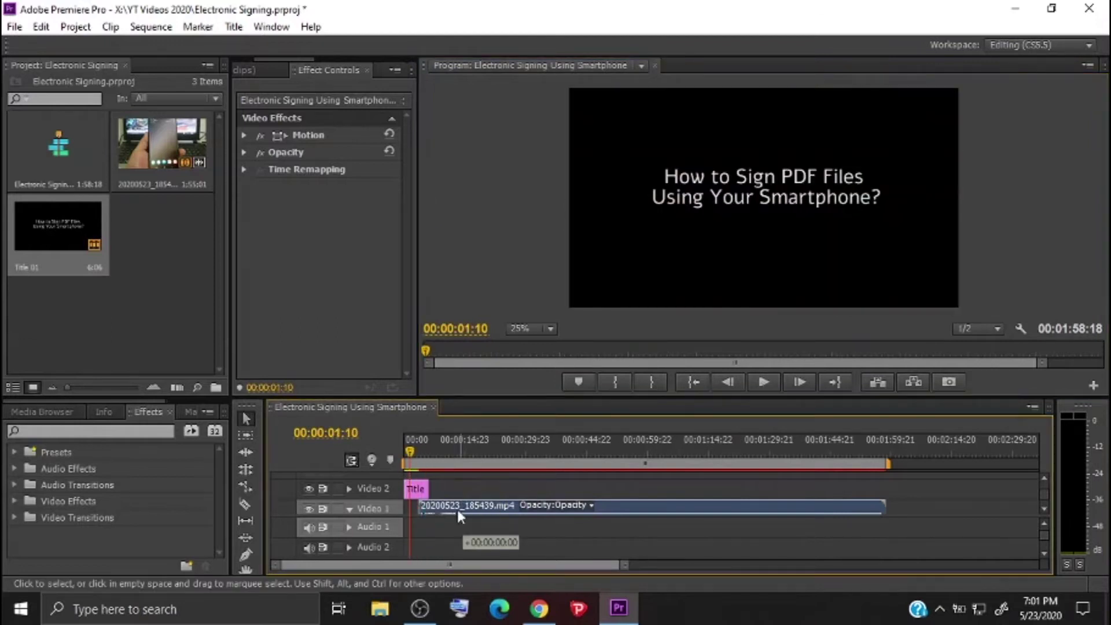
pyautogui.moveTo(457, 510); pyautogui.dragTo(449, 511)
# - Play back the overlap between title and clip, and shorten Title 01 on Video 2 to end at 00:00:02:21
pyautogui.click(768, 383)
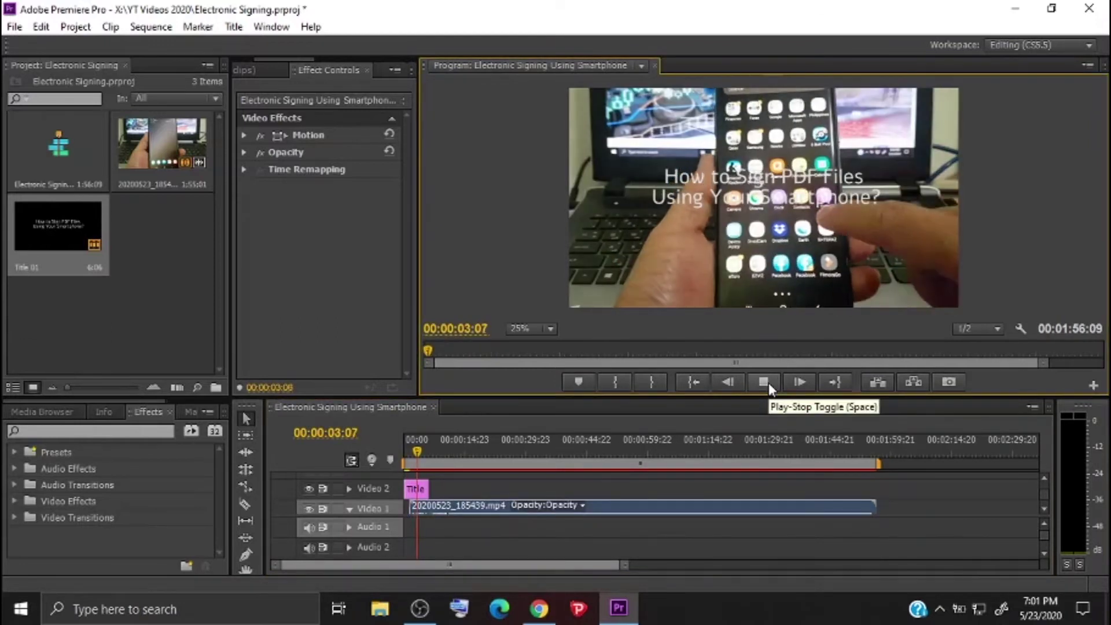
pyautogui.click(768, 383)
pyautogui.click(412, 466)
pyautogui.click(758, 383)
pyautogui.click(758, 383)
pyautogui.moveTo(428, 489); pyautogui.dragTo(413, 489)
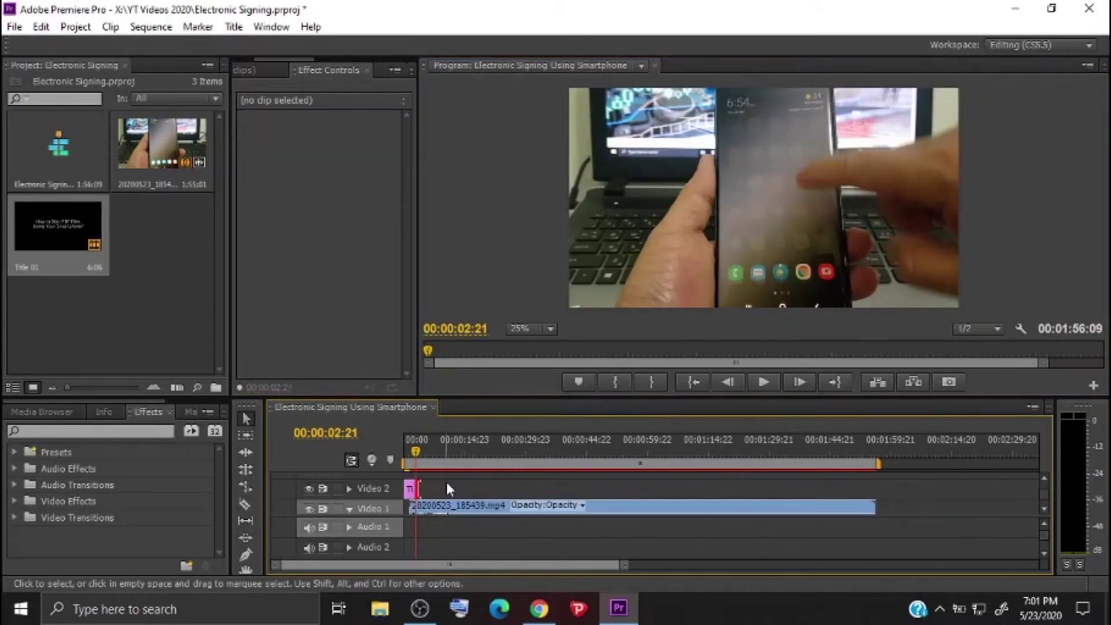
# - Duplicate Title 01 in the project and rename the copy as 2
pyautogui.click(53, 224)
pyautogui.hotkey('ctrl', 'c')
pyautogui.hotkey('ctrl', 'v')
pyautogui.click(134, 268)
pyautogui.write('2')
pyautogui.click(185, 324)
# - Replace the text of title 2 with "Go to Google Play and download Adobe Fill & Sign app."
pyautogui.doubleClick(164, 242)
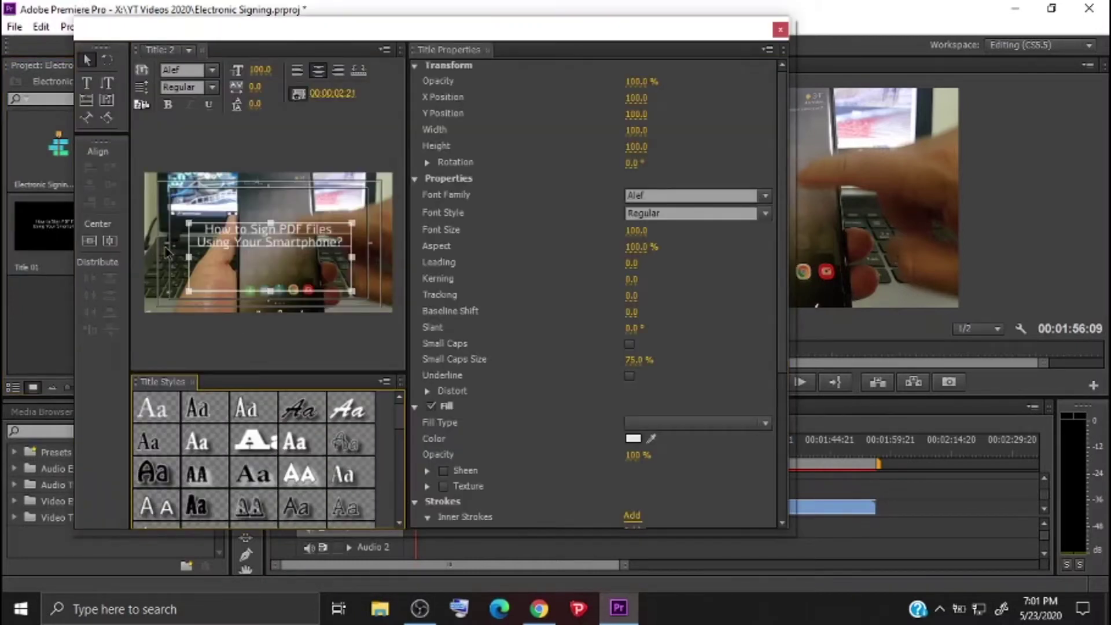
pyautogui.doubleClick(243, 240)
pyautogui.hotkey('ctrl', 'a')
pyautogui.press('Delete')
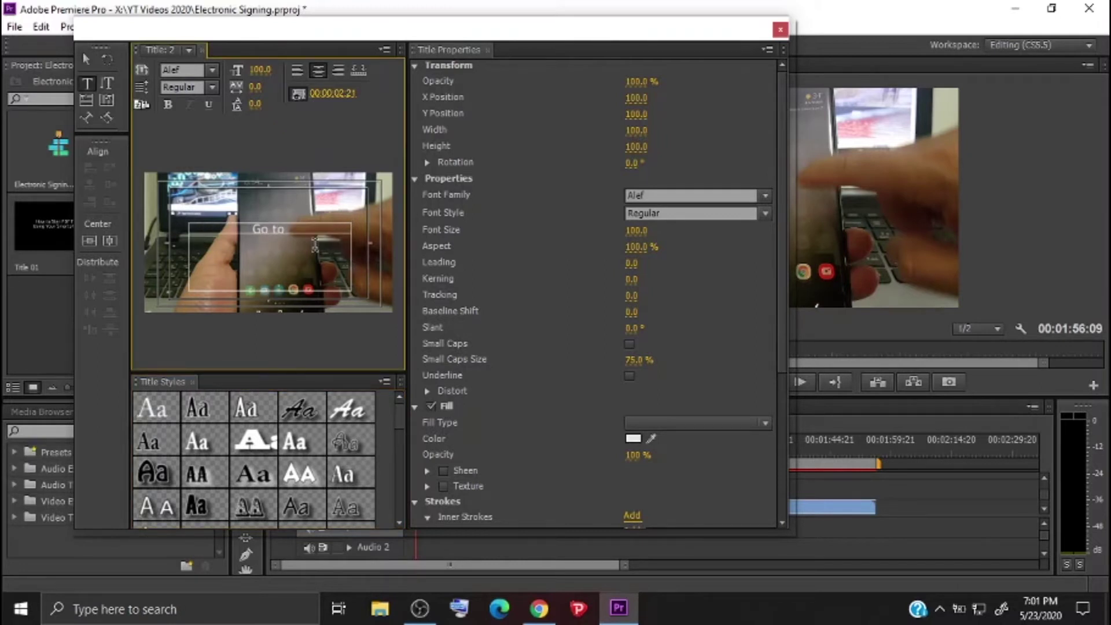
pyautogui.write('Go to Google Play and download')
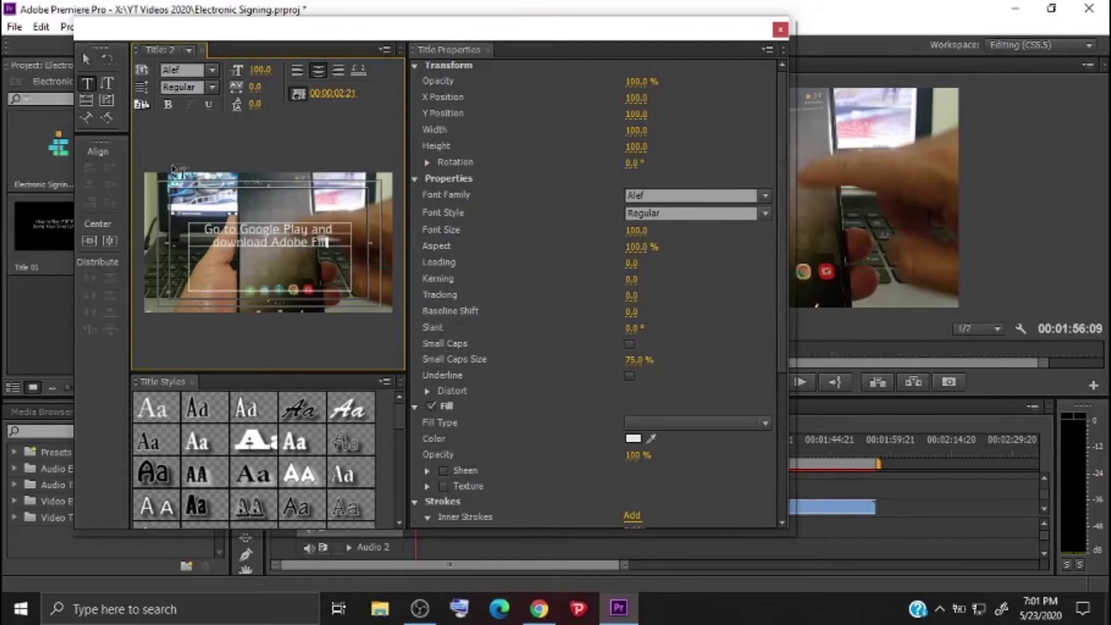
pyautogui.write('Adobe Fill & Sign app')
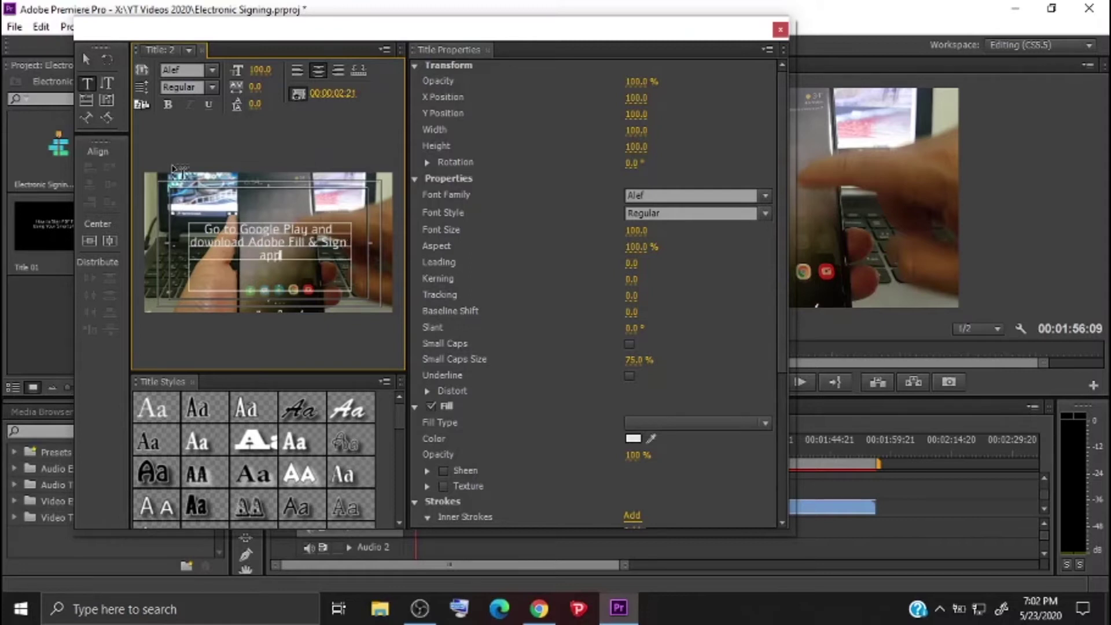
pyautogui.write('.')
# - Try a font size of 60 for the text of title 2, then set it to 70
pyautogui.click(637, 230)
pyautogui.write('60')
pyautogui.press('Return')
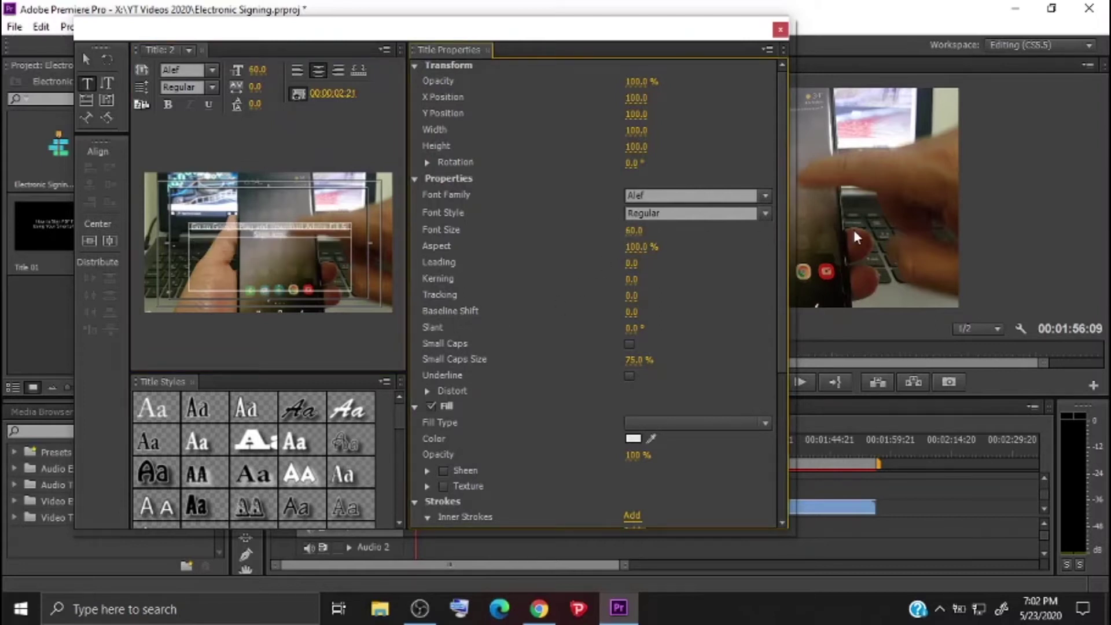
pyautogui.write('70')
pyautogui.press('Return')
# - Widen title 2's text box on both sides, move it to the bottom of the frame, and close the title editor
pyautogui.moveTo(354, 257); pyautogui.dragTo(382, 264)
pyautogui.moveTo(198, 256); pyautogui.dragTo(160, 284)
pyautogui.moveTo(274, 296); pyautogui.dragTo(299, 302)
pyautogui.click(779, 30)
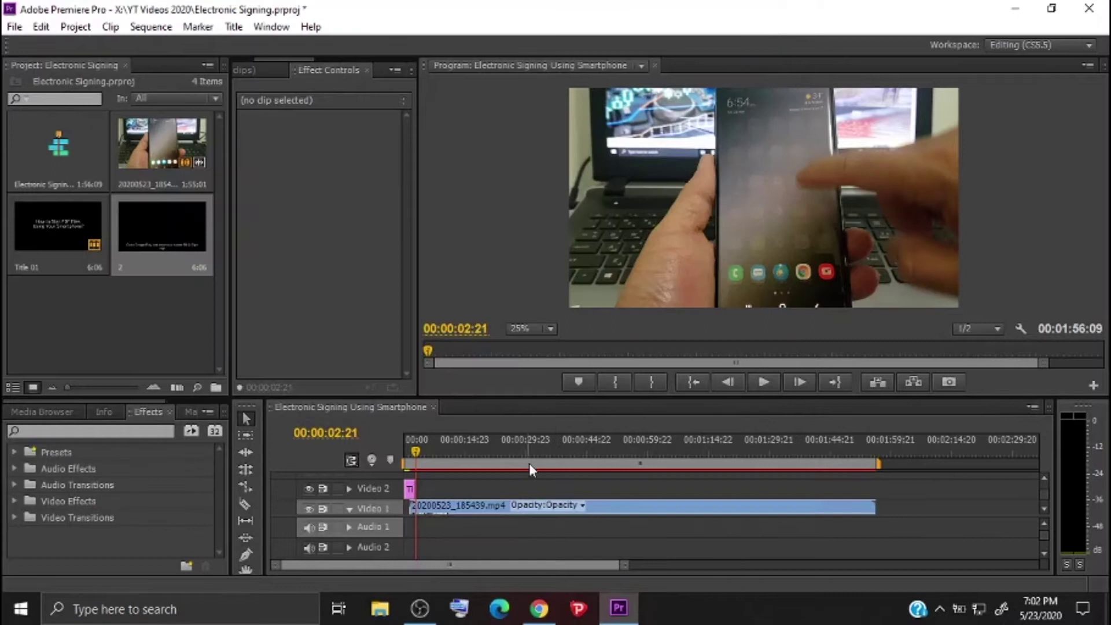
# - Place title 2 on the timeline at 00:00:02:21, right after Title 01, and move it to the track above Video 2
pyautogui.moveTo(161, 225); pyautogui.dragTo(421, 489)
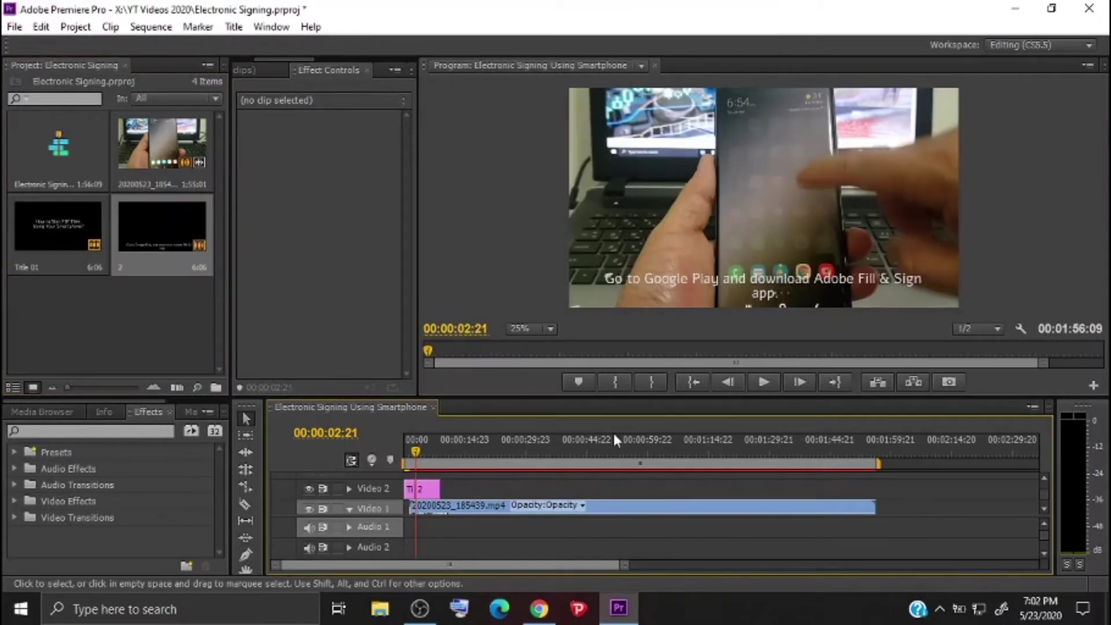
pyautogui.moveTo(425, 493); pyautogui.dragTo(426, 473)
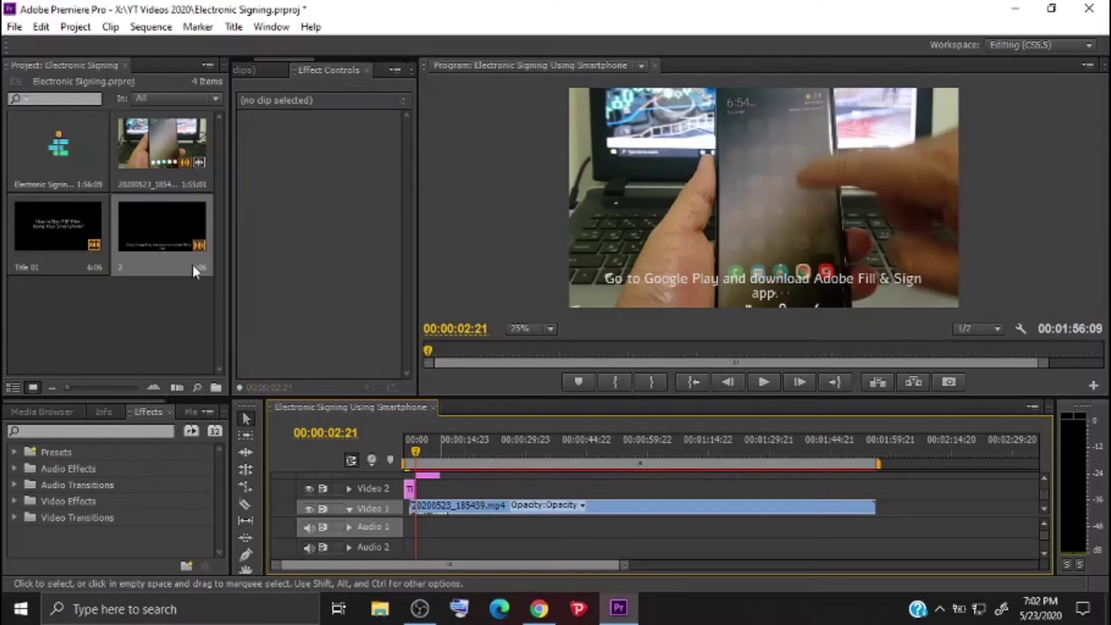
# - Import a media file from the Pictures folder into the project
pyautogui.click(15, 27)
pyautogui.click(84, 365)
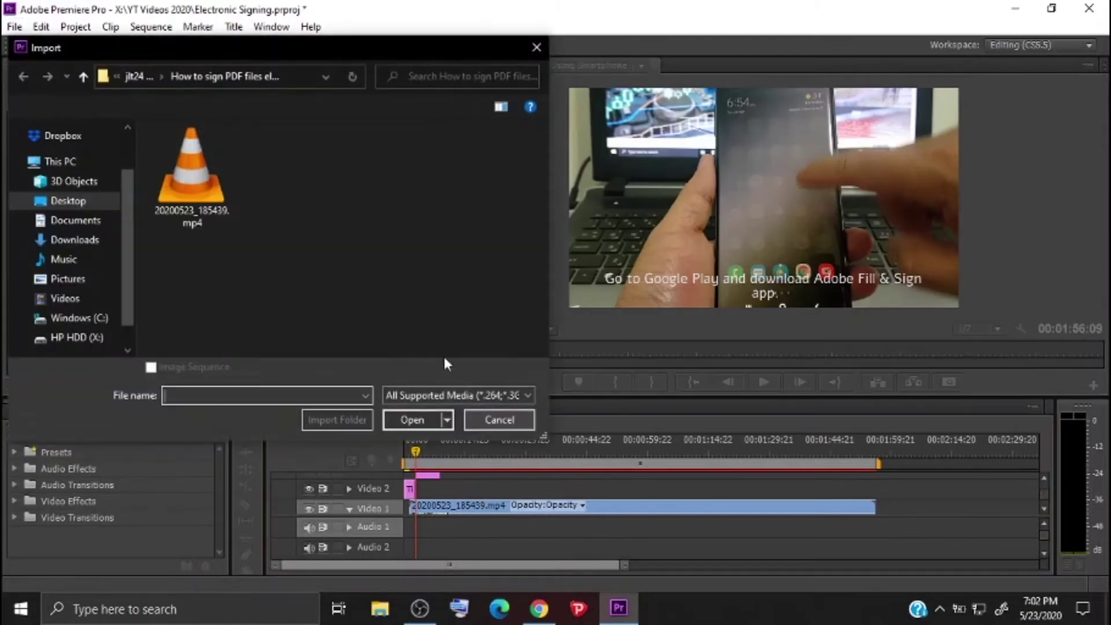
pyautogui.click(68, 278)
pyautogui.scroll(-5, 544, 175)
pyautogui.moveTo(544, 176); pyautogui.dragTo(543, 324)
pyautogui.doubleClick(194, 301)
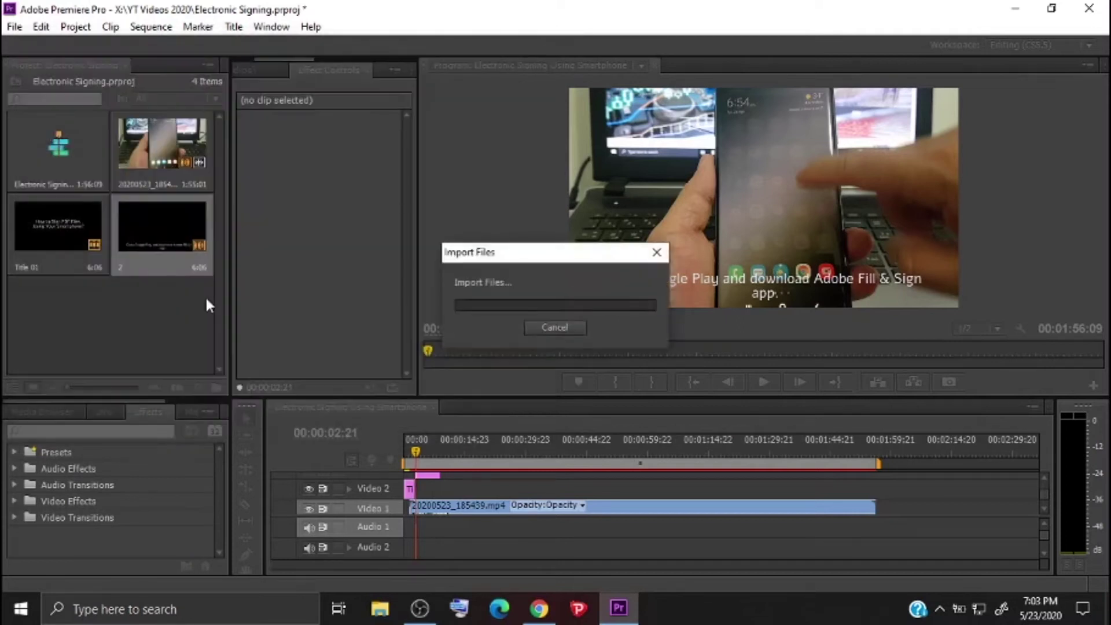
# - Place the imported text background image on the Video 2 track at about 15 seconds
pyautogui.rightClick(39, 355)
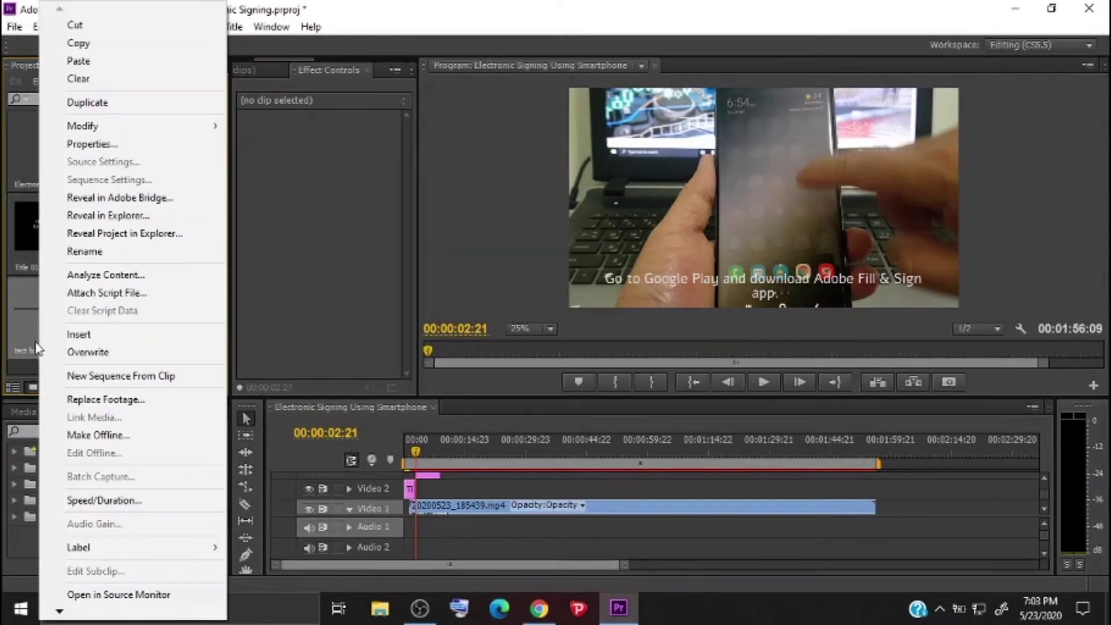
pyautogui.click(23, 318)
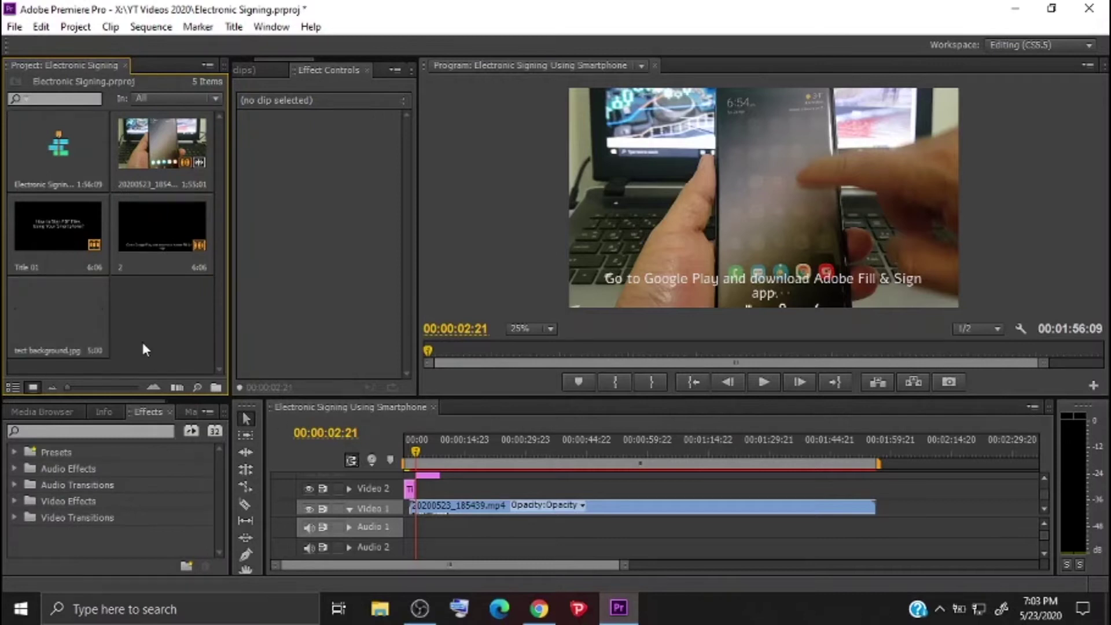
pyautogui.moveTo(86, 309); pyautogui.dragTo(470, 492)
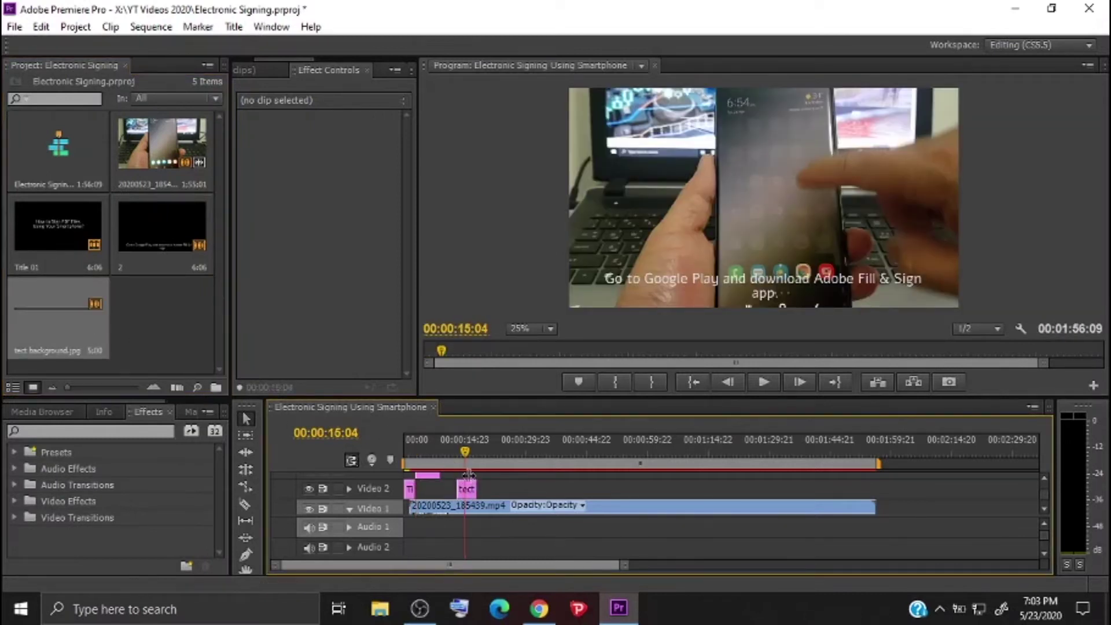
# - Move the background image to the lower edge of the frame and set its opacity to 82%
pyautogui.click(704, 199)
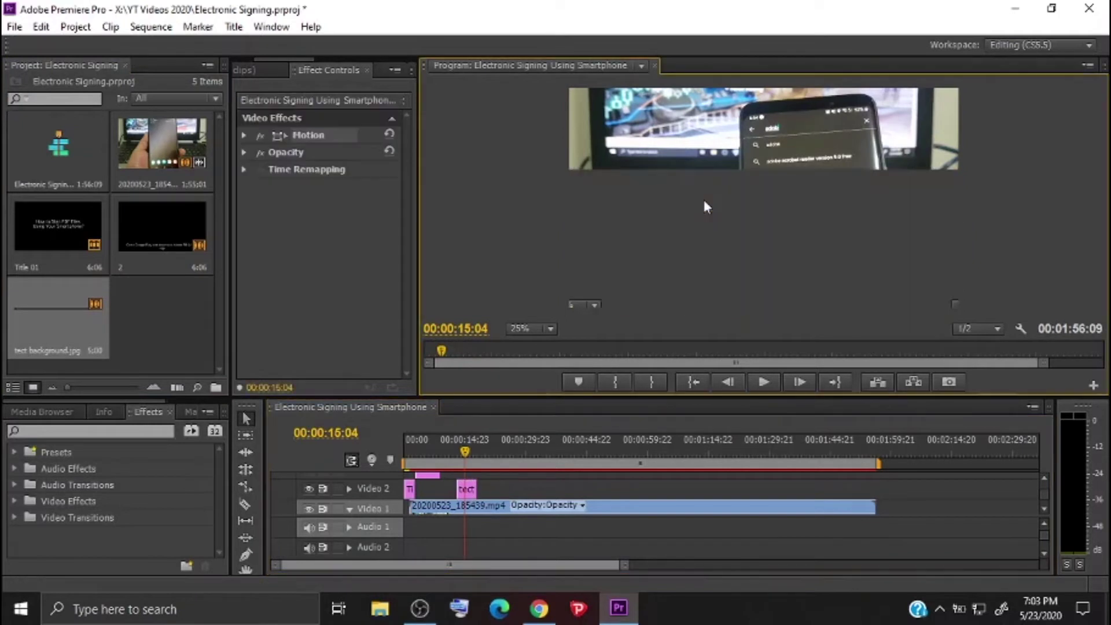
pyautogui.moveTo(776, 205); pyautogui.dragTo(773, 289)
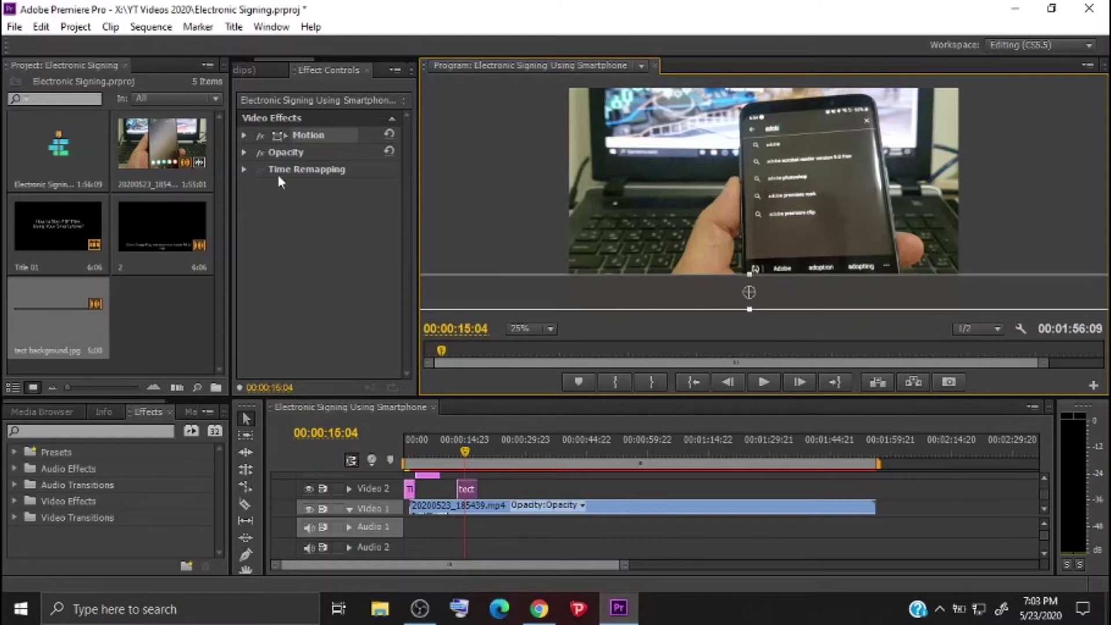
pyautogui.click(244, 152)
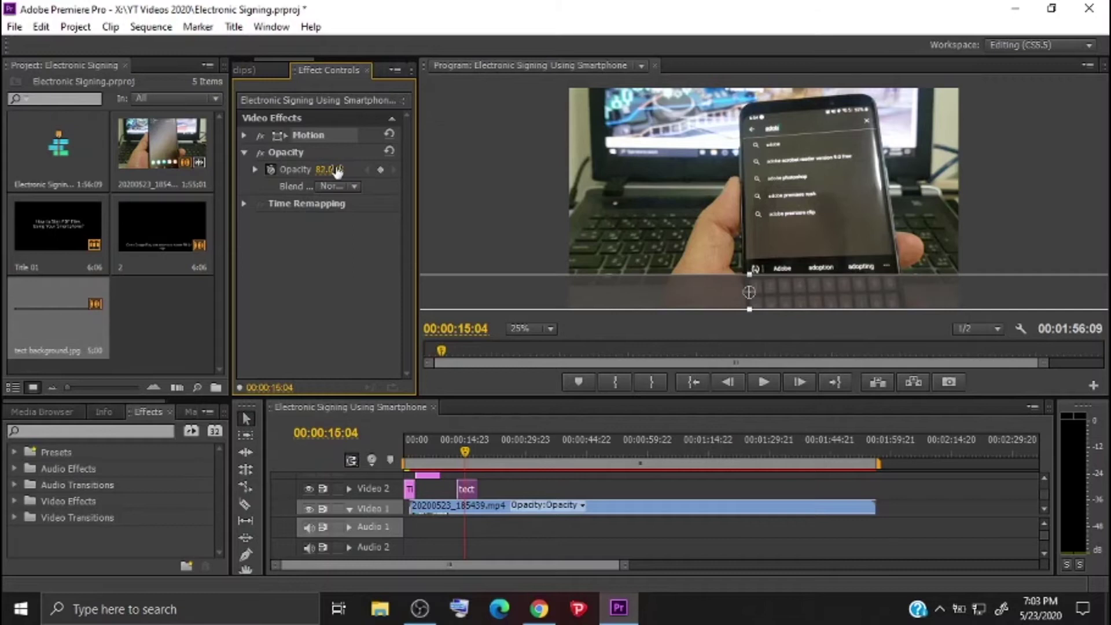
pyautogui.click(466, 387)
pyautogui.click(502, 566)
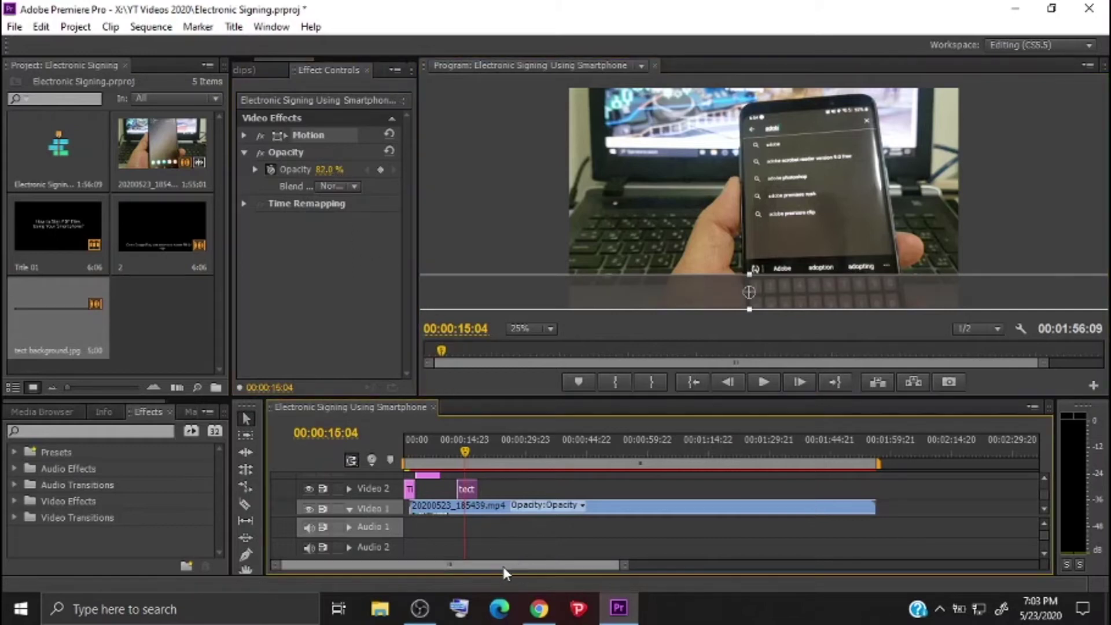
# - Move the background clip to directly after Title 01 on Video 2 and preview it under title 2
pyautogui.scroll(1, 491, 486)
pyautogui.scroll(2, 493, 491)
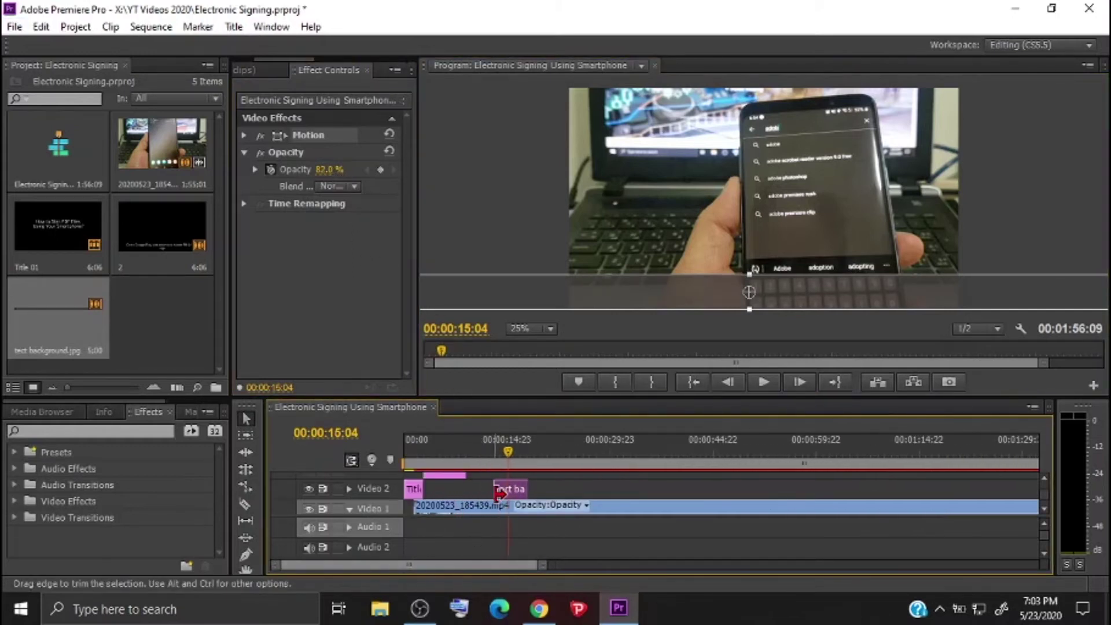
pyautogui.moveTo(503, 491); pyautogui.dragTo(434, 494)
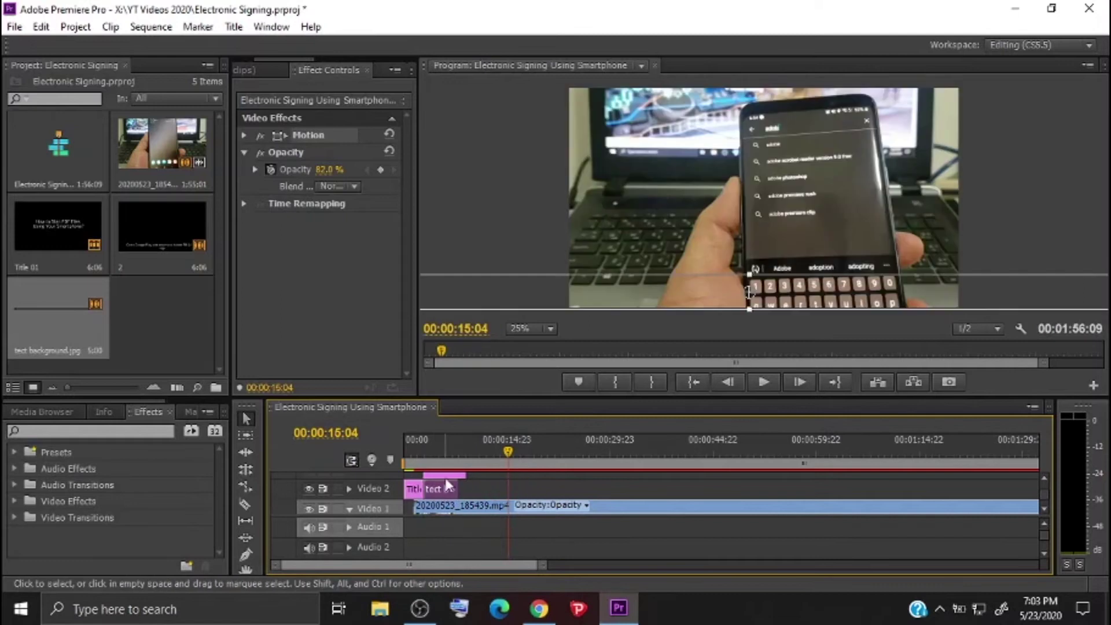
pyautogui.click(416, 453)
pyautogui.click(764, 382)
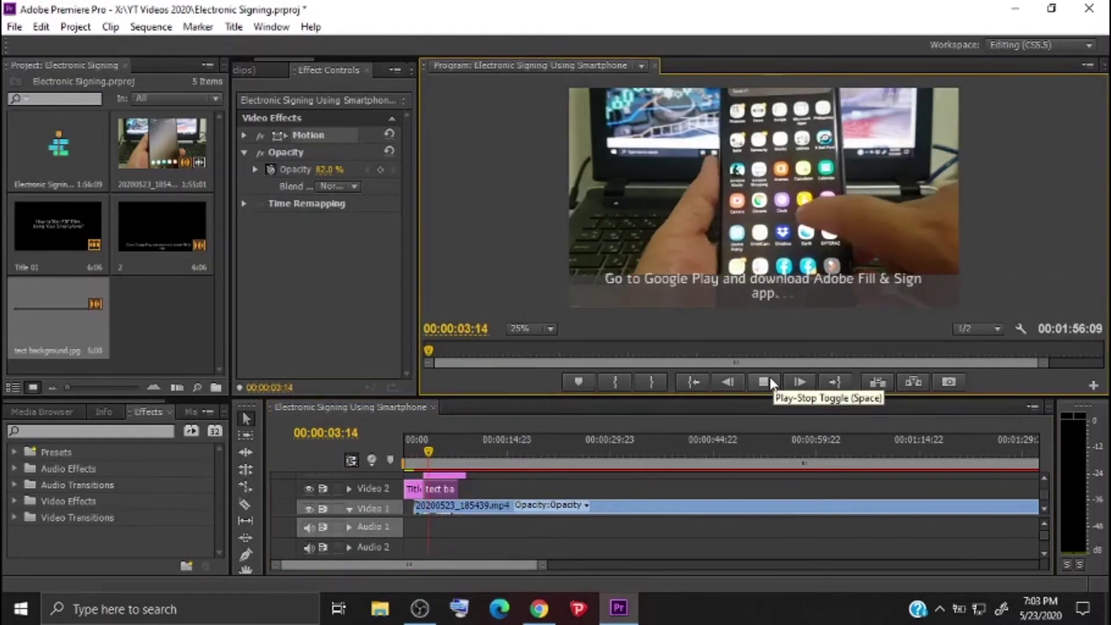
pyautogui.click(763, 382)
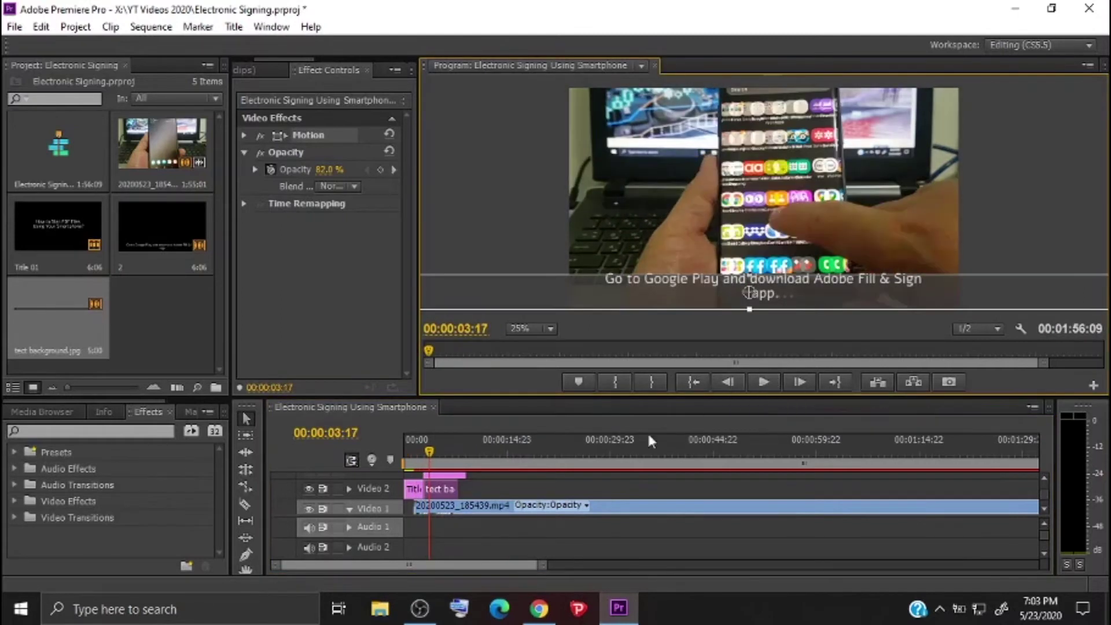
# - Nudge title 2's text slightly down within the background bar and close the title editor
pyautogui.doubleClick(451, 475)
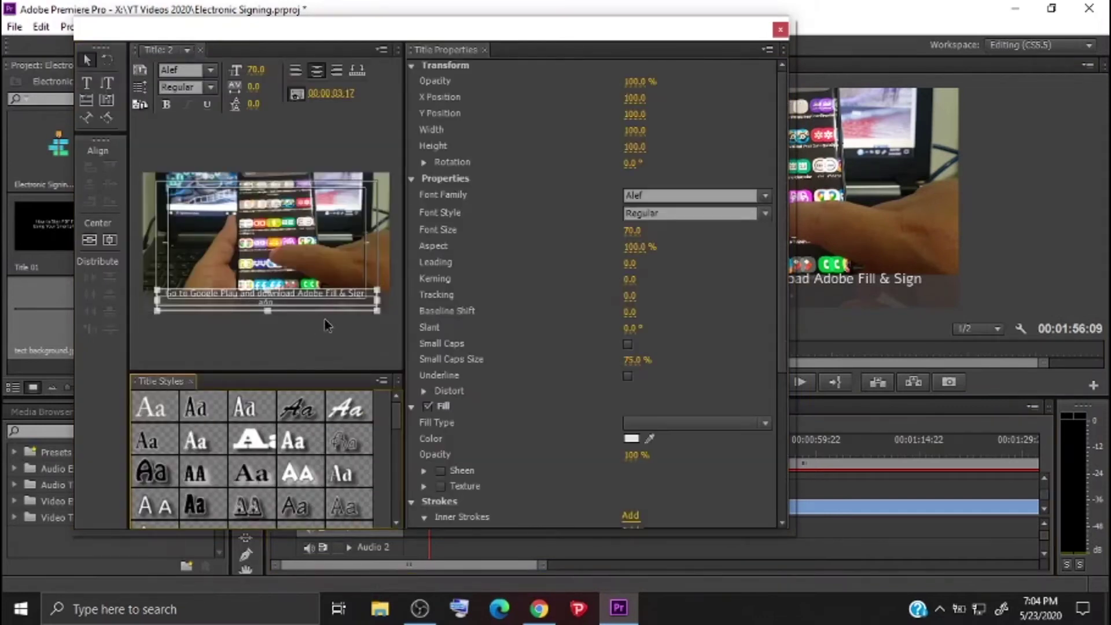
pyautogui.moveTo(328, 314); pyautogui.dragTo(328, 313)
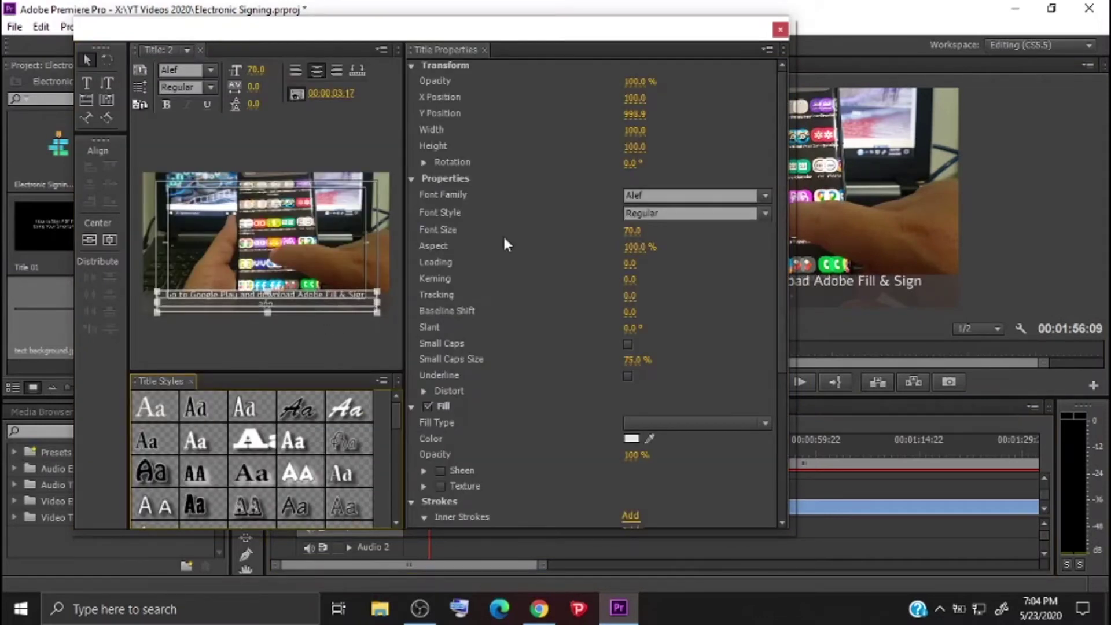
pyautogui.click(779, 30)
pyautogui.click(554, 484)
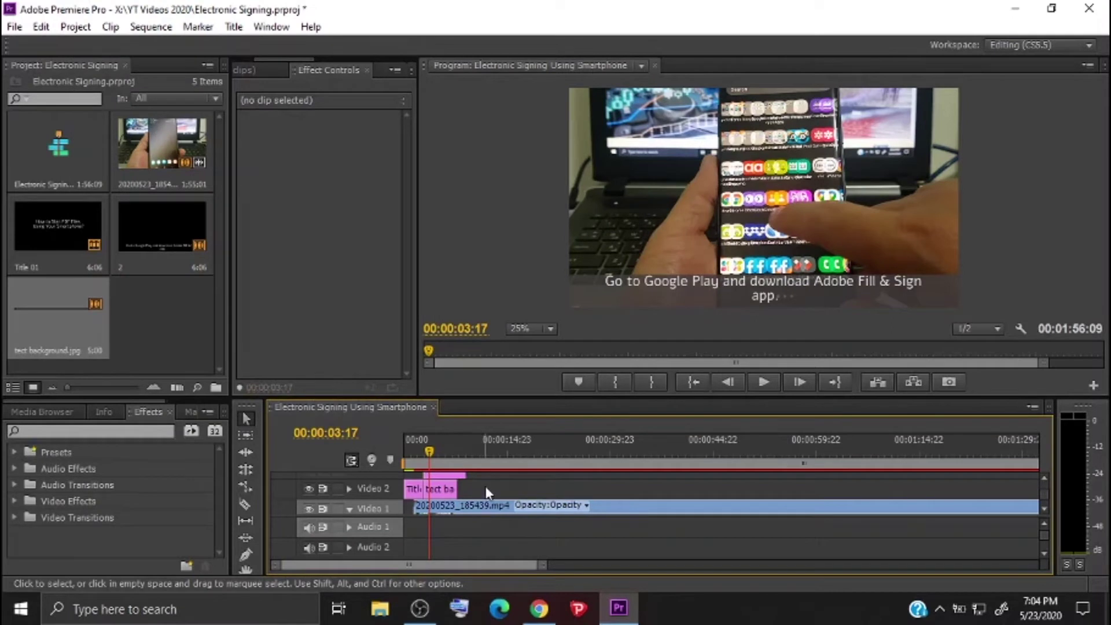
# - Shift the background clip past title 2, enlarge the bar slightly upward, and set its opacity to 75%
pyautogui.moveTo(446, 489); pyautogui.dragTo(489, 491)
pyautogui.press('Down')
pyautogui.click(747, 292)
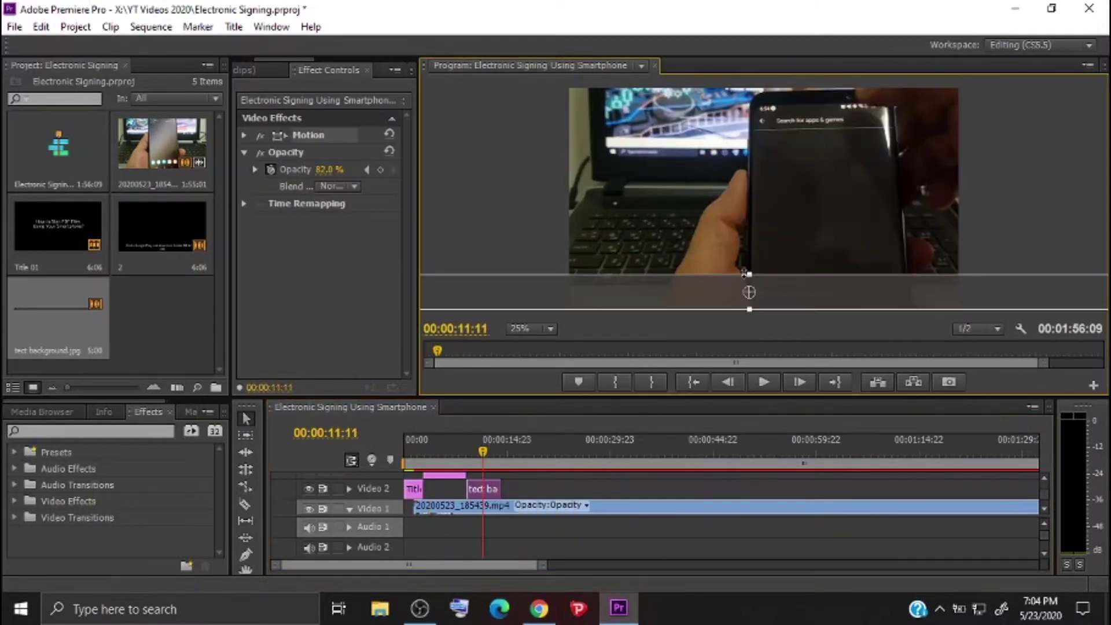
pyautogui.moveTo(772, 298); pyautogui.dragTo(772, 294)
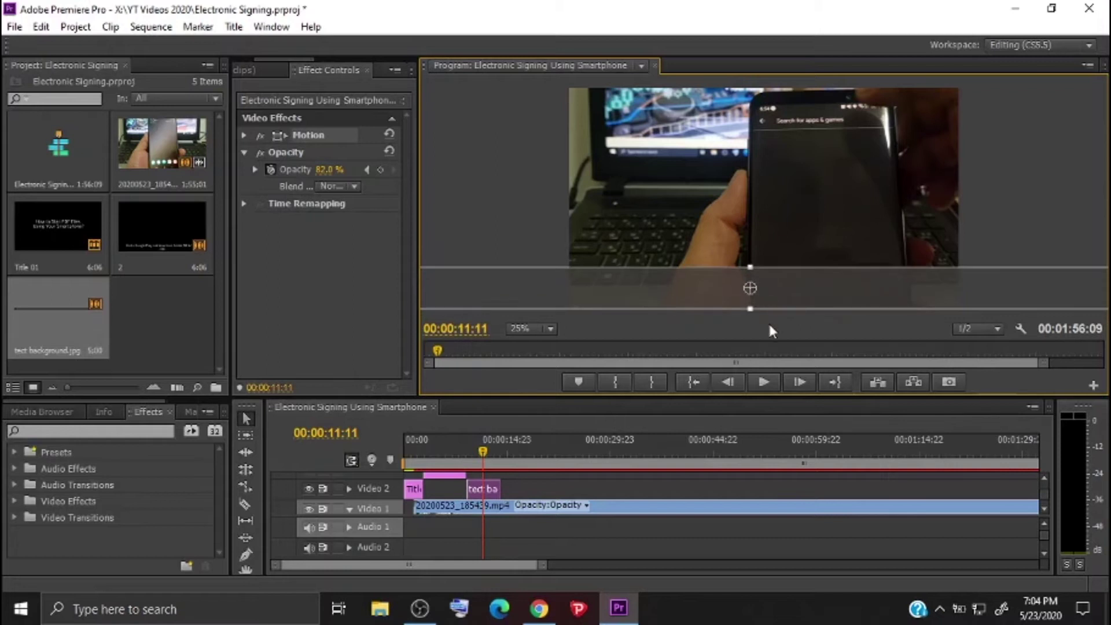
pyautogui.click(335, 170)
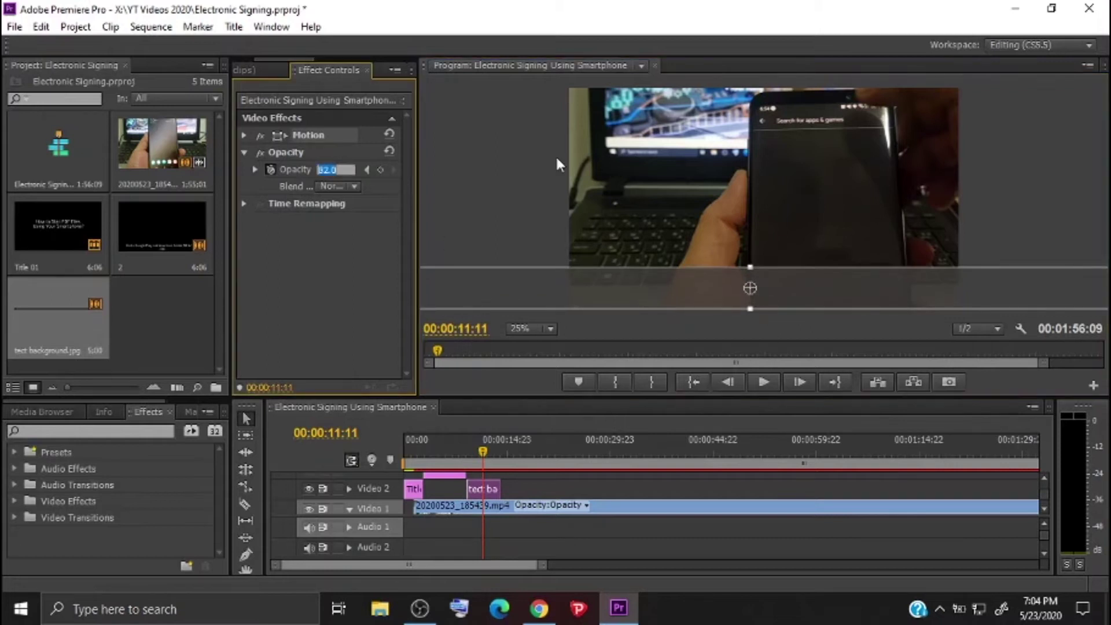
pyautogui.click(466, 147)
# - Return the background clip to directly after Title 01 and align its end with title 2's end
pyautogui.moveTo(541, 566); pyautogui.dragTo(475, 566)
pyautogui.moveTo(541, 489); pyautogui.dragTo(467, 490)
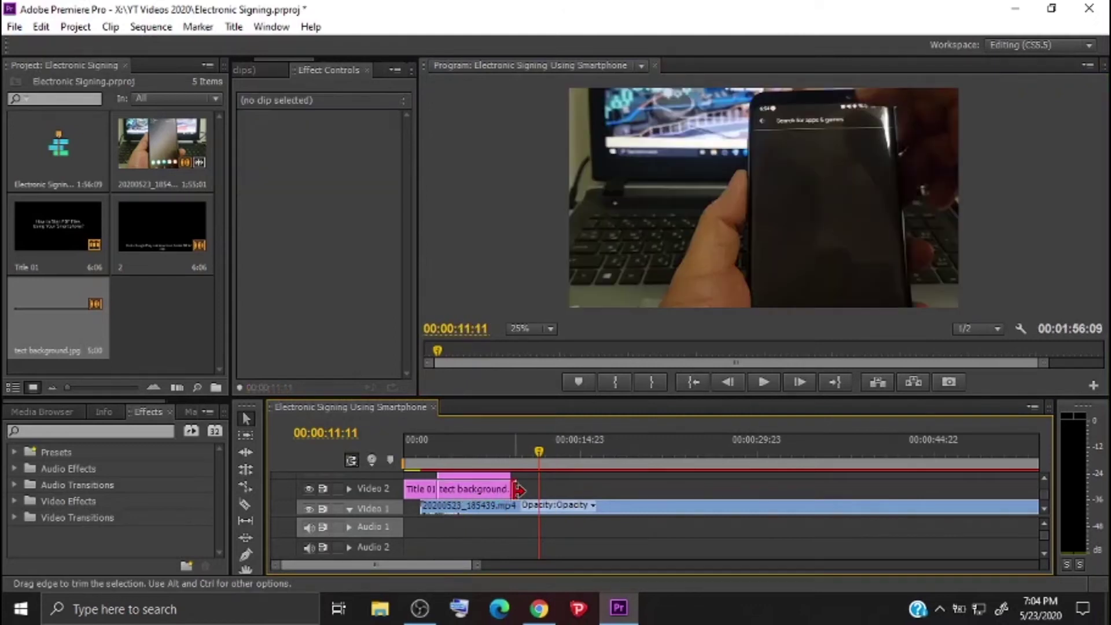
# - Play the footage to 00:00:29:16, then extend the background clip to about 39 seconds and title 2 to the playhead
pyautogui.click(432, 464)
pyautogui.click(769, 384)
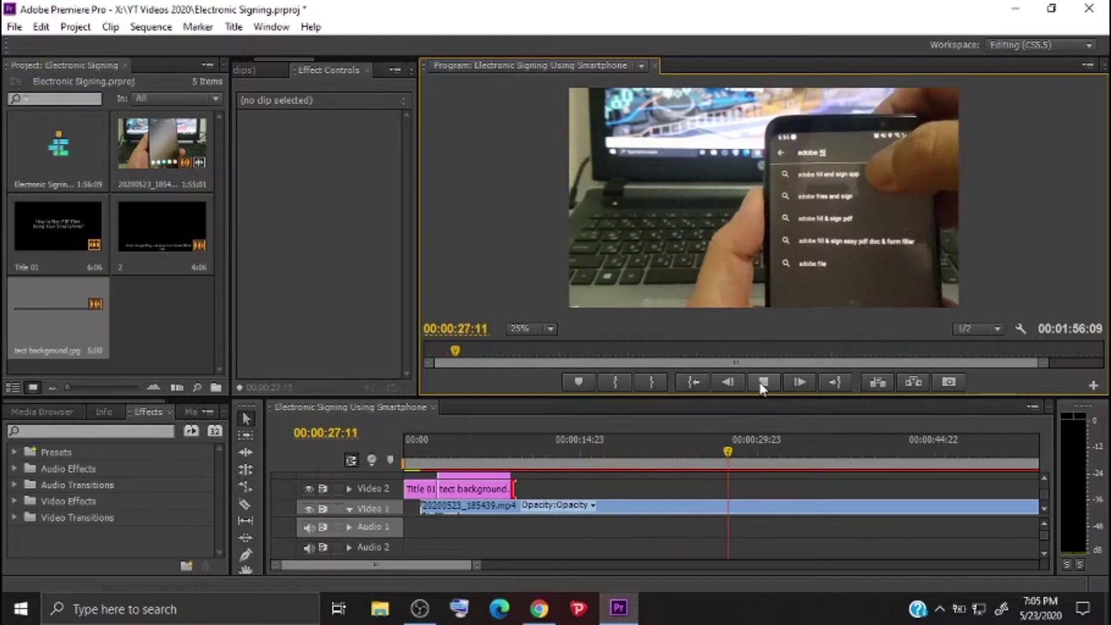
pyautogui.click(763, 384)
pyautogui.moveTo(513, 491); pyautogui.dragTo(873, 492)
pyautogui.moveTo(513, 476); pyautogui.dragTo(761, 483)
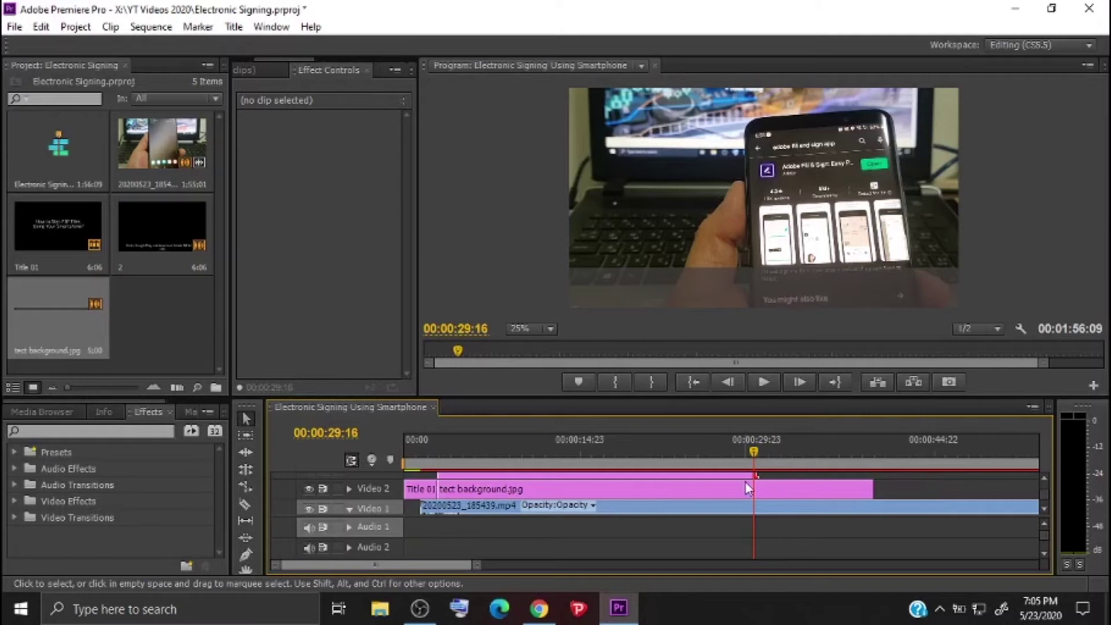
# - Copy title 2 and paste a duplicate of it into the project
pyautogui.click(159, 252)
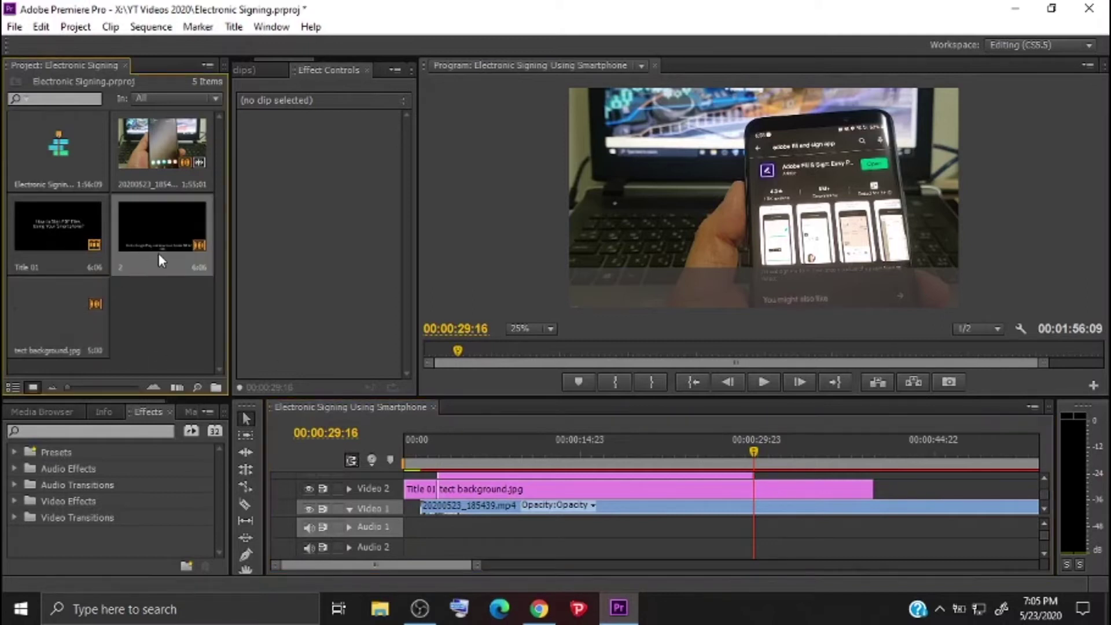
pyautogui.hotkey('ctrl', 'c')
pyautogui.hotkey('ctrl', 'v')
pyautogui.click(120, 365)
pyautogui.click(146, 237)
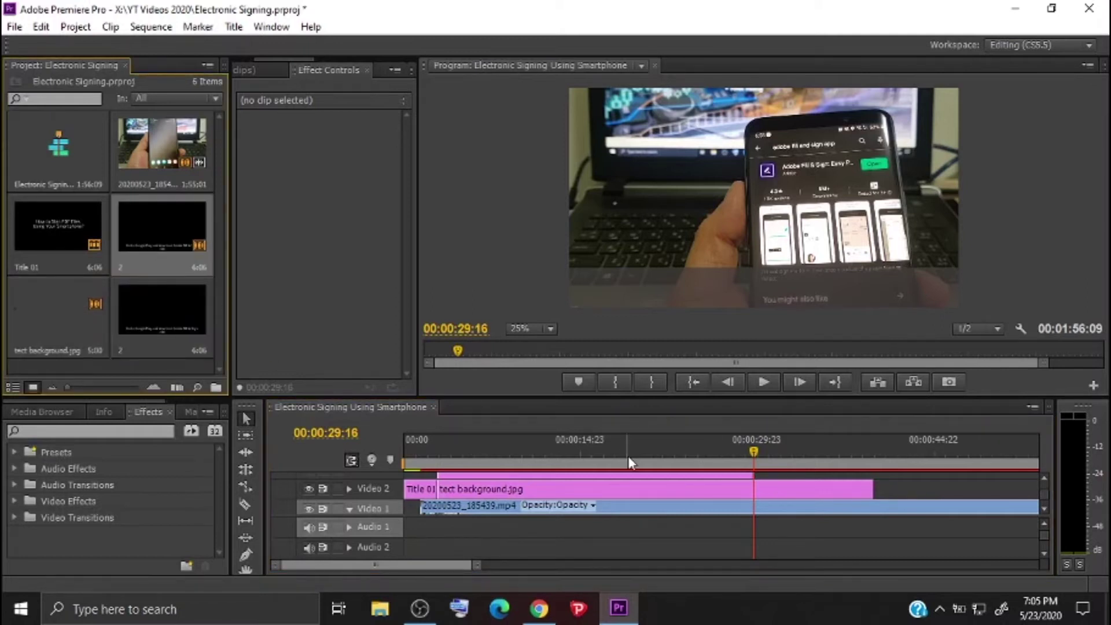
# - Reword title 2 on the timeline as "Go to Google Play and download and install Adobe Fill & Sign app."
pyautogui.click(638, 455)
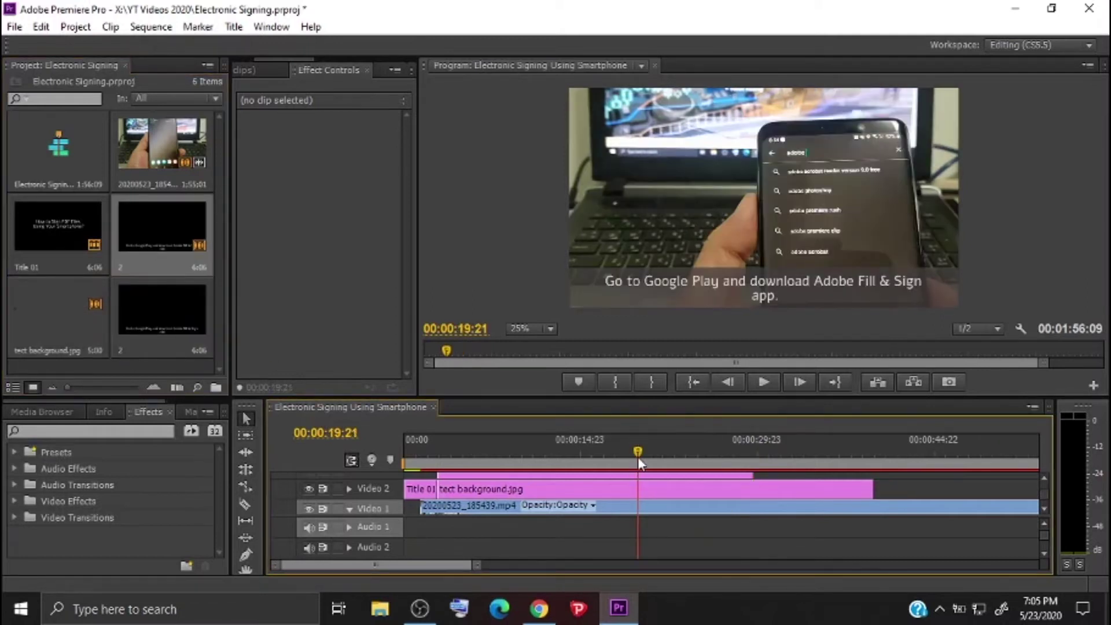
pyautogui.click(741, 285)
pyautogui.doubleClick(679, 471)
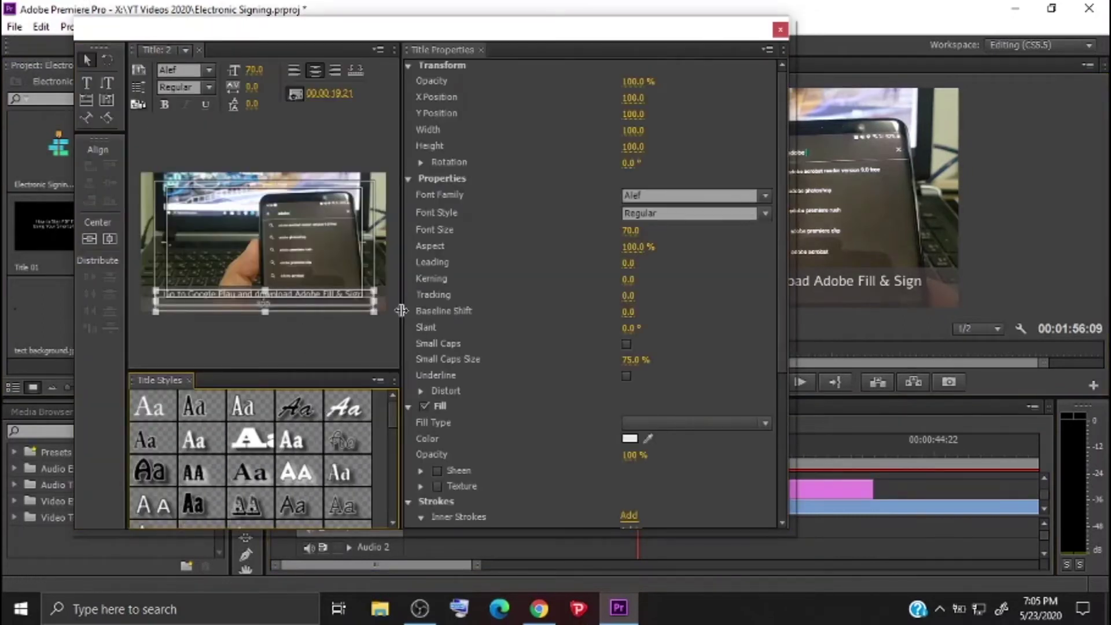
pyautogui.moveTo(401, 311); pyautogui.dragTo(493, 311)
pyautogui.doubleClick(351, 317)
pyautogui.click(364, 317)
pyautogui.write('and install Adobe Fill & Sign app.')
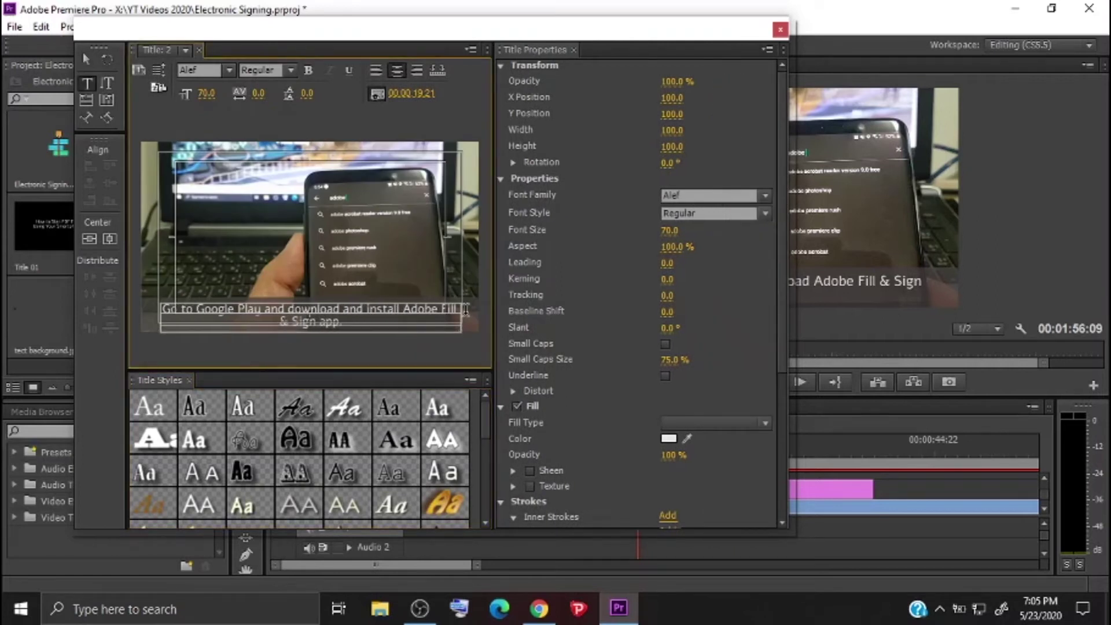
pyautogui.click(779, 29)
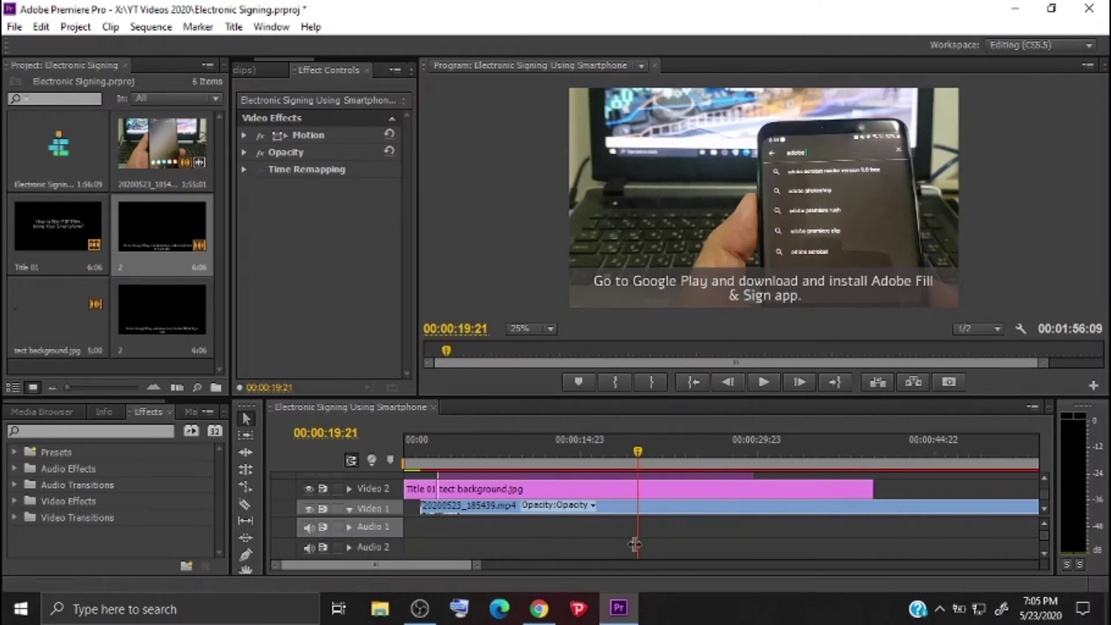
# - Play the footage up to 00:00:41:16 and trim the background clip to end together with title 2
pyautogui.scroll(-3, 445, 565)
pyautogui.click(761, 383)
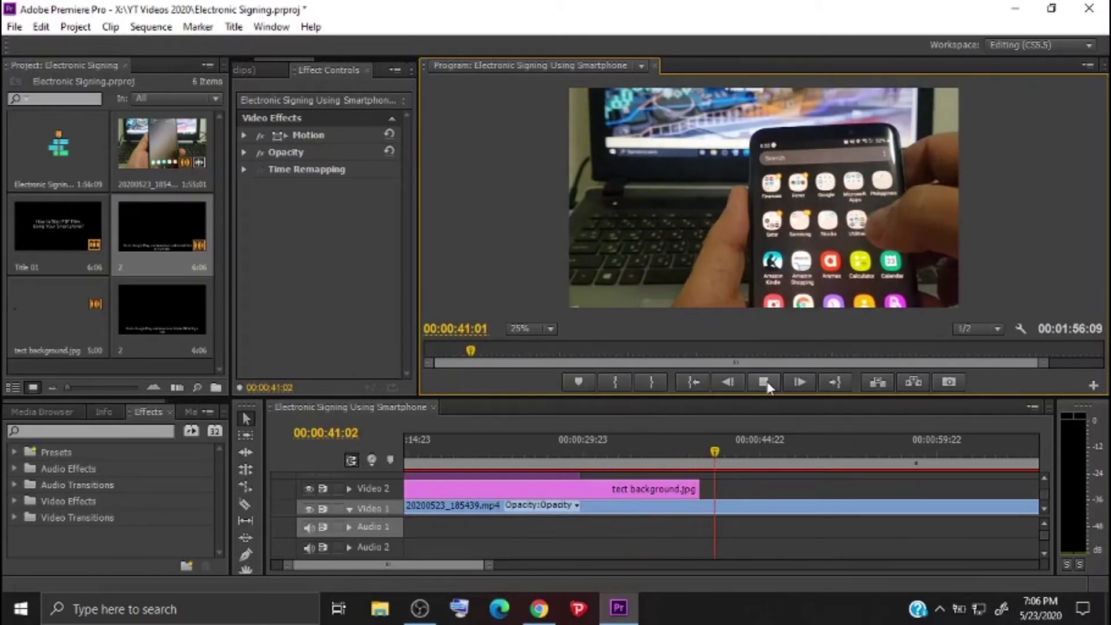
pyautogui.click(766, 383)
pyautogui.moveTo(699, 489); pyautogui.dragTo(581, 489)
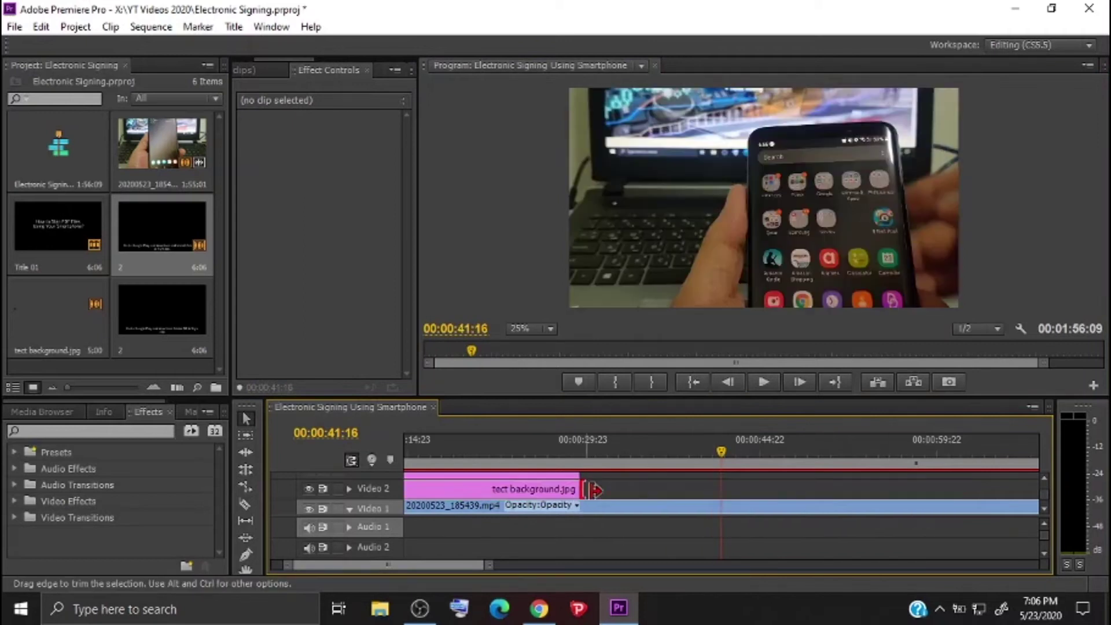
# - Copy the background clip and paste it after the end of the footage at 00:01:58:07
pyautogui.rightClick(549, 492)
pyautogui.click(593, 76)
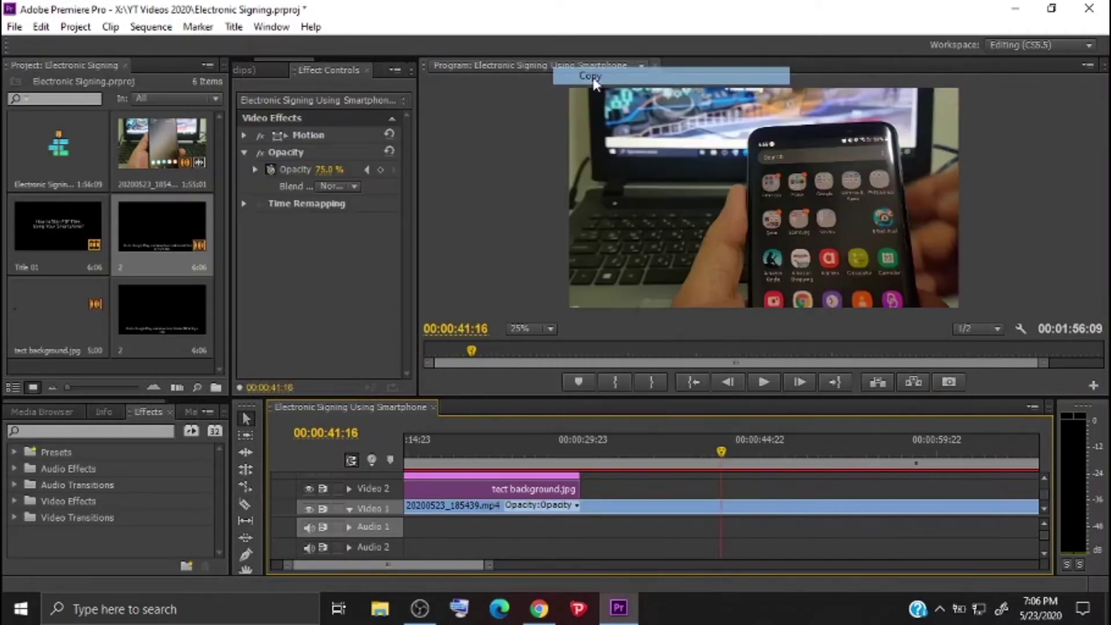
pyautogui.moveTo(470, 564); pyautogui.dragTo(534, 570)
pyautogui.click(674, 458)
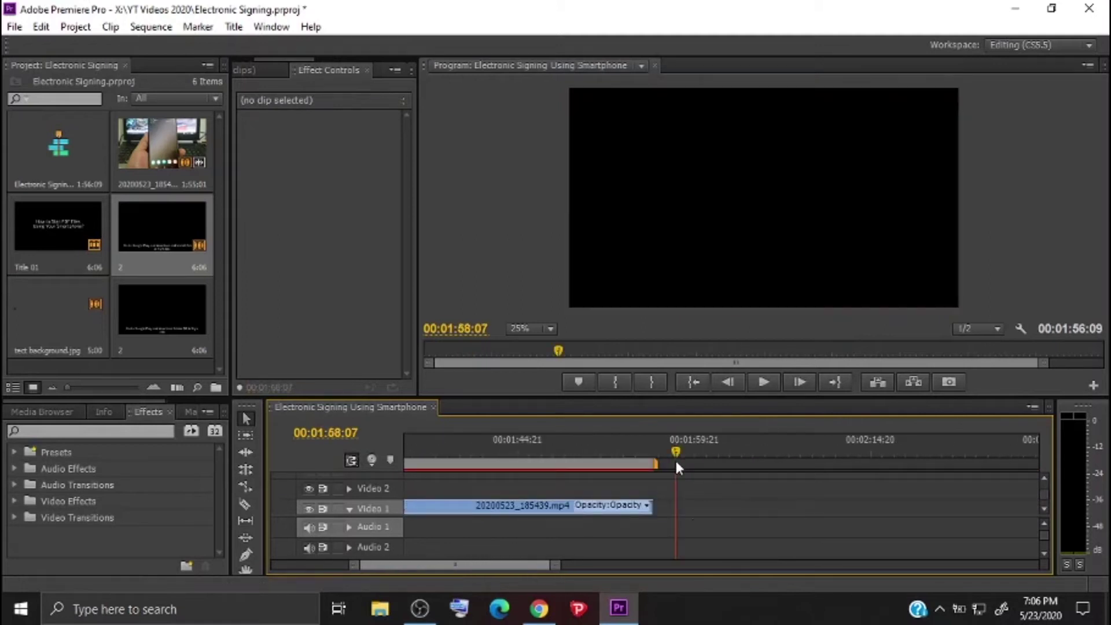
pyautogui.hotkey('ctrl', 'v')
# - Move the pasted background clip back along the timeline to Video 2, starting at about 37 seconds
pyautogui.moveTo(717, 509); pyautogui.dragTo(448, 489)
pyautogui.moveTo(501, 567)
pyautogui.mouseDown()
pyautogui.moveTo(531, 567)
pyautogui.moveTo(485, 584)
pyautogui.moveTo(484, 574)
pyautogui.mouseUp()
pyautogui.moveTo(922, 488); pyautogui.dragTo(462, 488)
pyautogui.moveTo(470, 565); pyautogui.dragTo(450, 566)
pyautogui.moveTo(852, 490); pyautogui.dragTo(579, 496)
pyautogui.moveTo(474, 563); pyautogui.dragTo(459, 564)
# - Play the footage from 00:00:38:12 and move the second background clip to start at 00:00:42:18
pyautogui.click(705, 460)
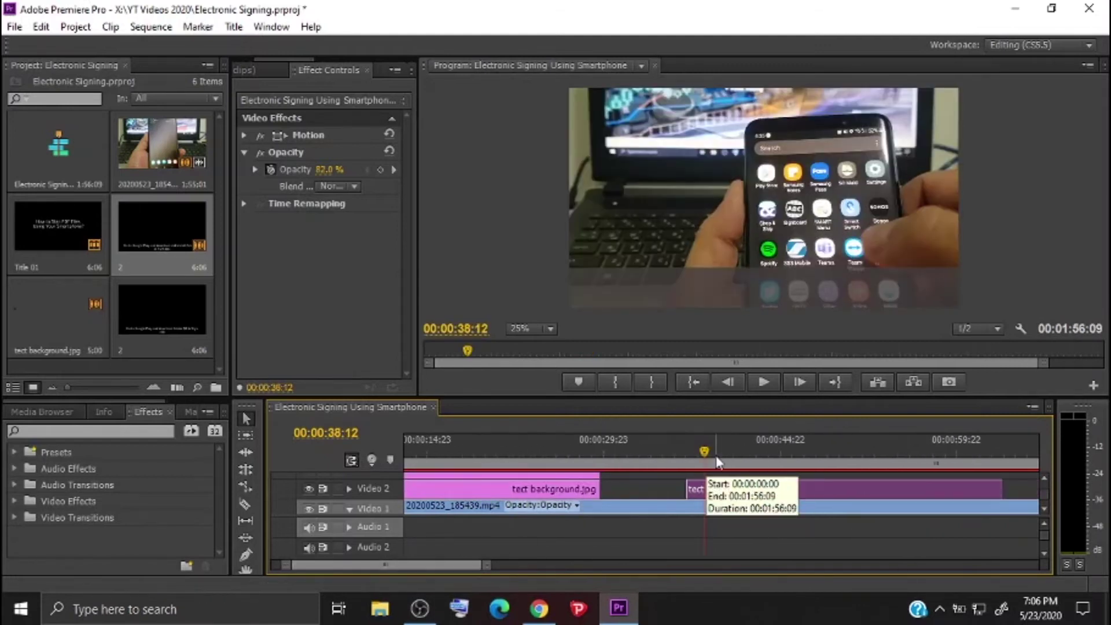
pyautogui.click(758, 381)
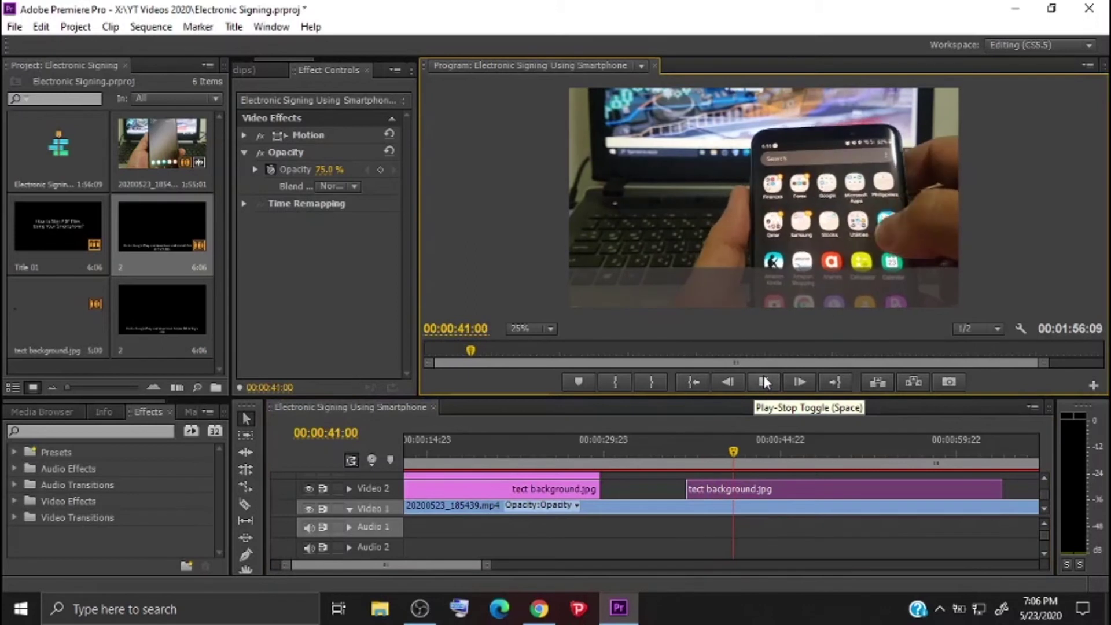
pyautogui.click(765, 381)
pyautogui.moveTo(773, 493); pyautogui.dragTo(846, 501)
# - Duplicate the pasted copy of title 2 in the project, name the new title 3, and open it for editing
pyautogui.rightClick(162, 315)
pyautogui.press('Escape')
pyautogui.rightClick(169, 352)
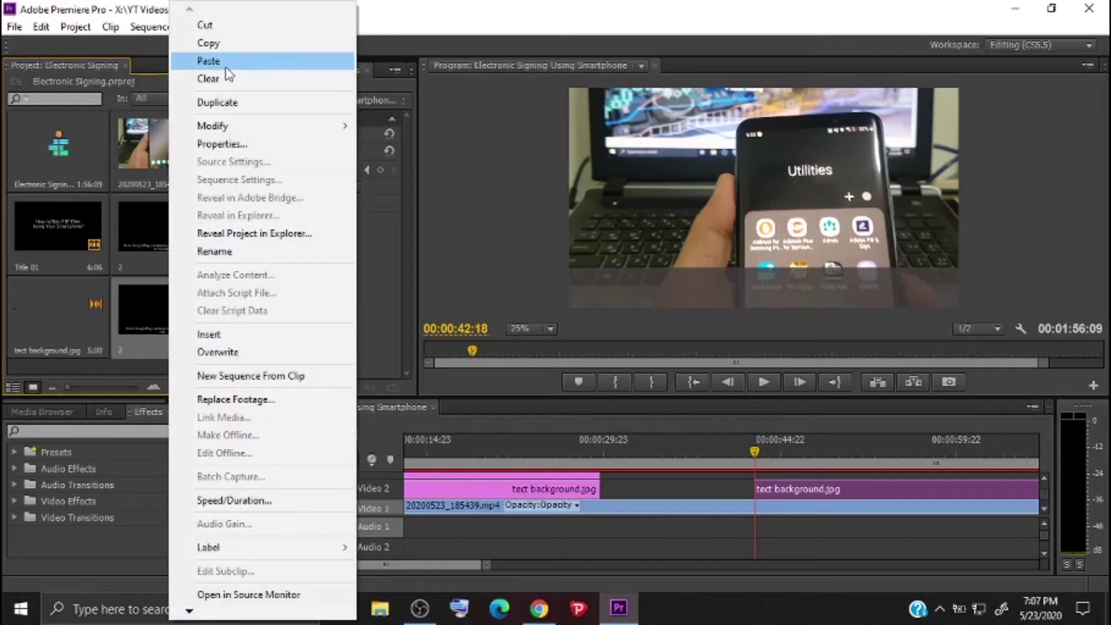
pyautogui.click(232, 129)
pyautogui.click(18, 367)
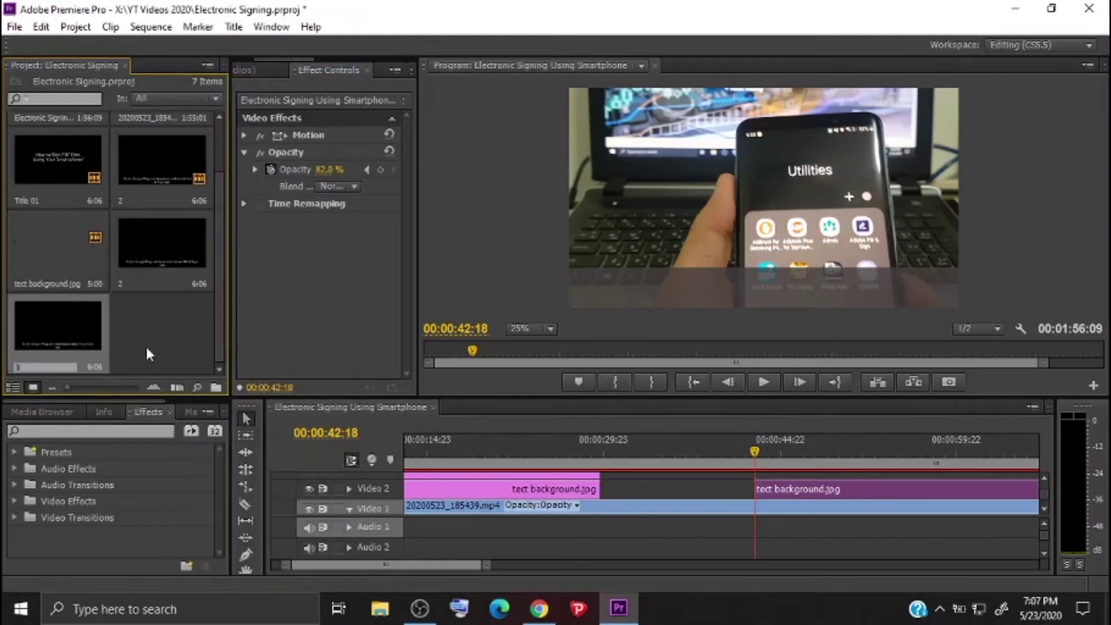
pyautogui.write('3')
pyautogui.doubleClick(70, 335)
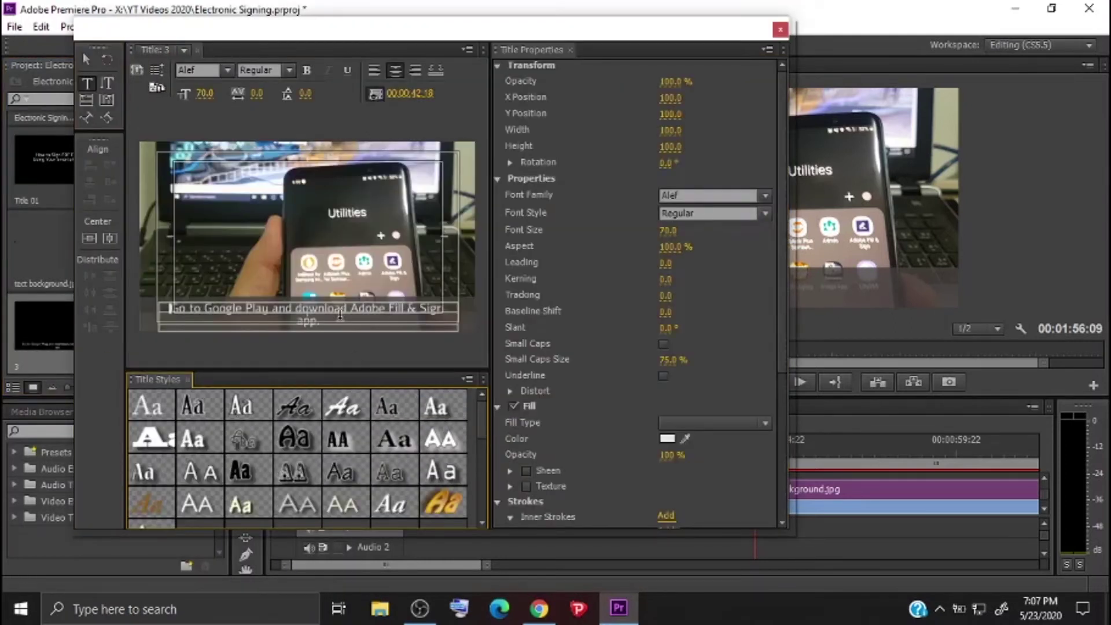
# - Replace the caption in title 3 with "Open the newly installed Adobe Fill & Sign app."
pyautogui.click(342, 322)
pyautogui.hotkey('ctrl', 'a')
pyautogui.write('Or')
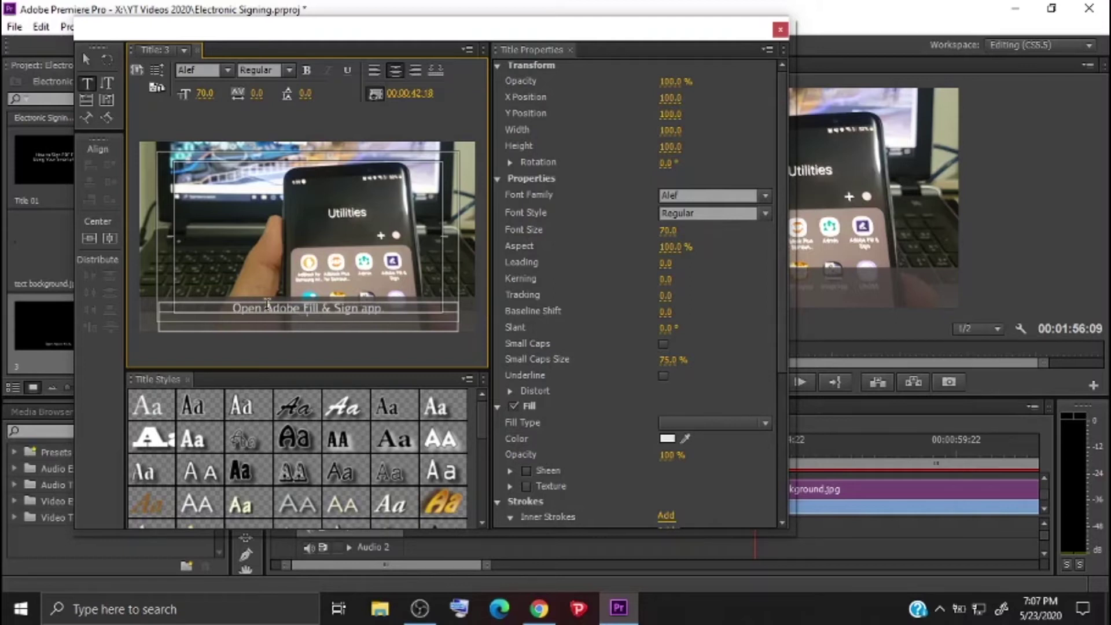
pyautogui.write('ly installed')
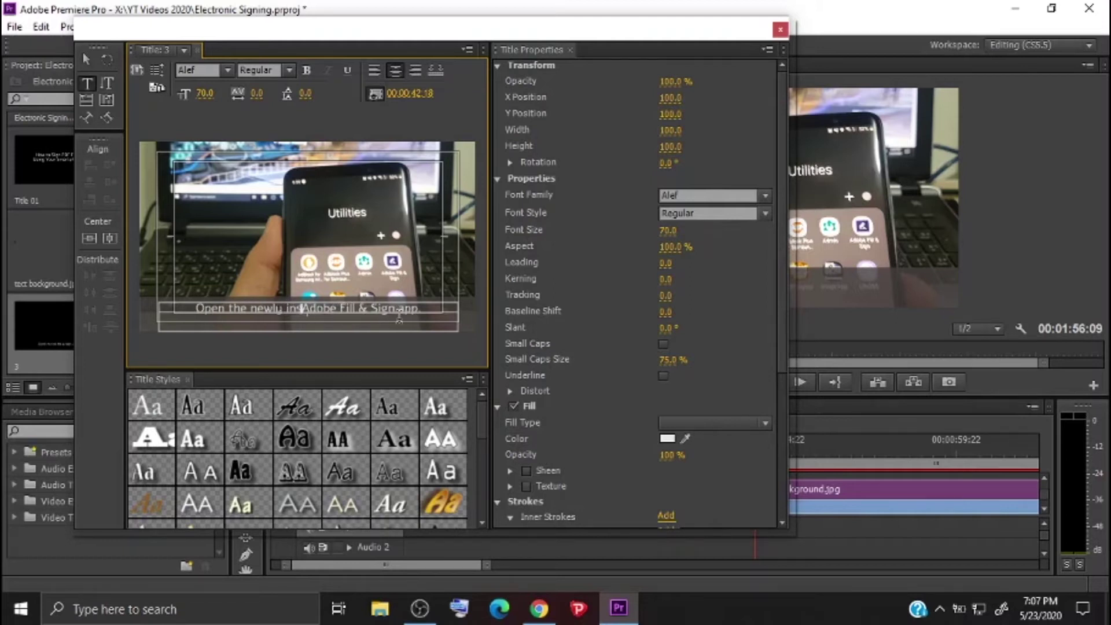
pyautogui.click(780, 29)
# - Play the footage up to 00:00:50:03 and shorten the second background clip to end there
pyautogui.click(763, 383)
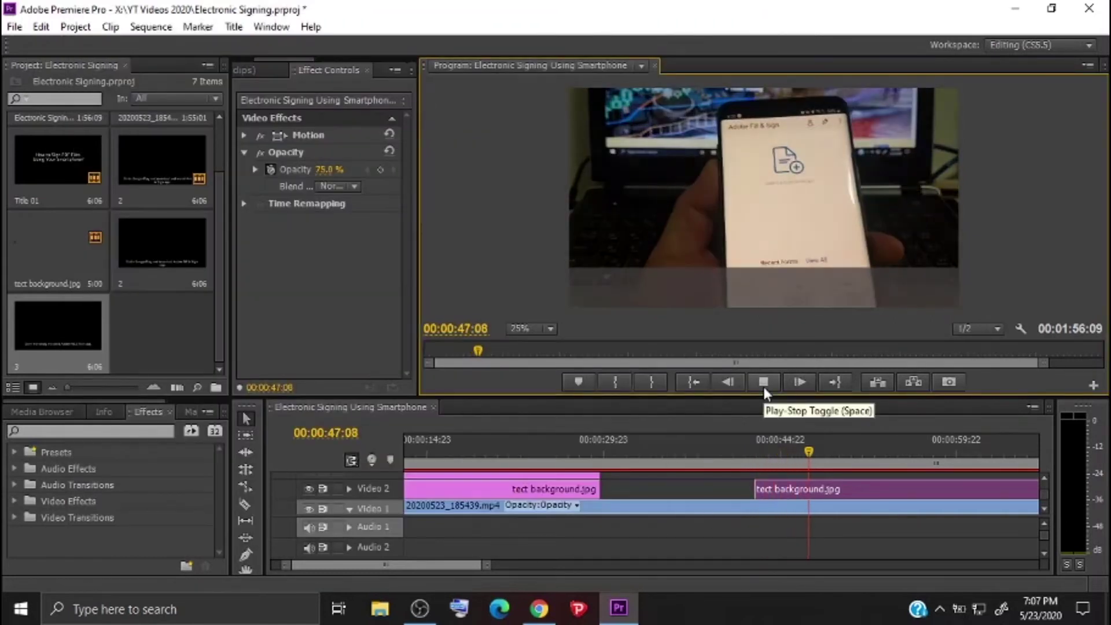
pyautogui.click(762, 386)
pyautogui.click(758, 377)
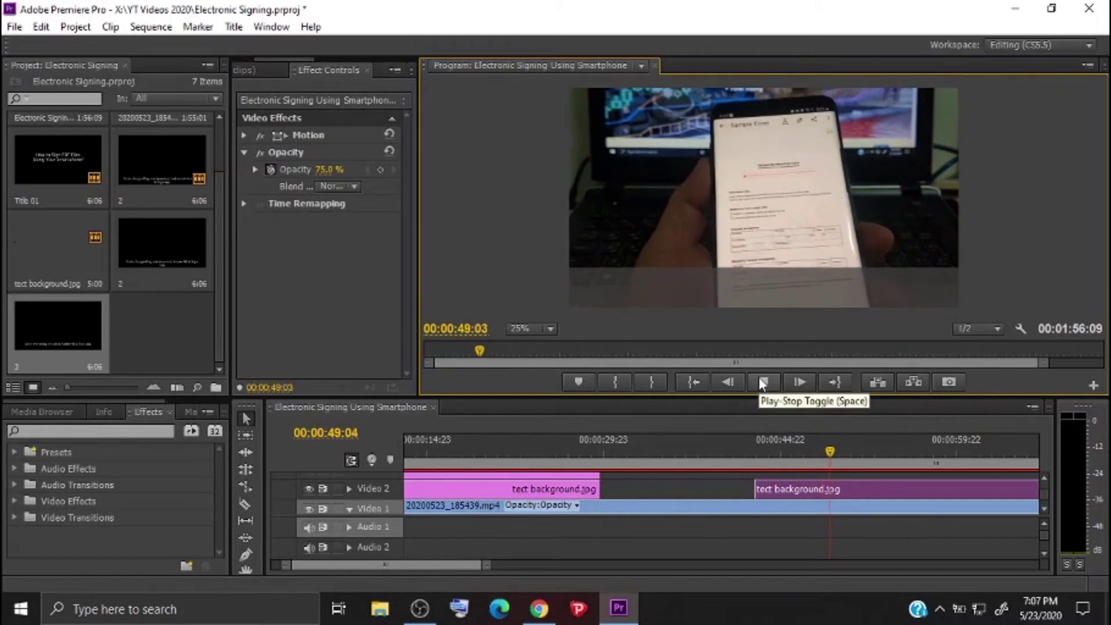
pyautogui.click(758, 377)
pyautogui.moveTo(448, 565); pyautogui.dragTo(463, 587)
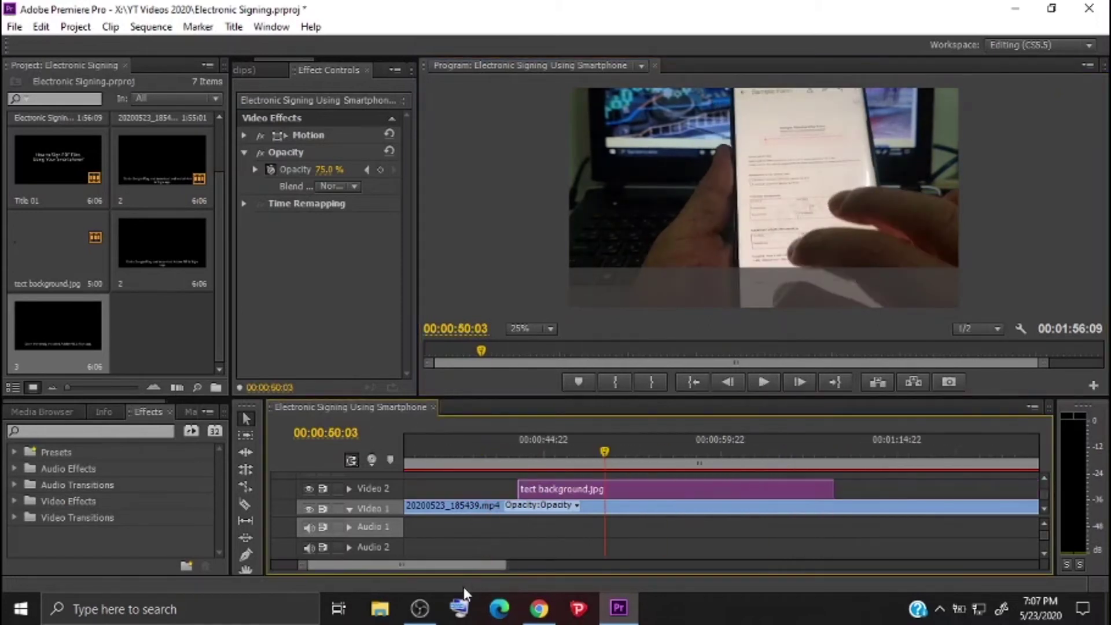
pyautogui.moveTo(833, 489); pyautogui.dragTo(637, 489)
# - Duplicate title 3 in the project, name the copy 4, and open it for editing
pyautogui.click(98, 354)
pyautogui.hotkey('ctrl', 'c')
pyautogui.hotkey('ctrl', 'v')
pyautogui.click(120, 367)
pyautogui.write('4')
pyautogui.doubleClick(180, 325)
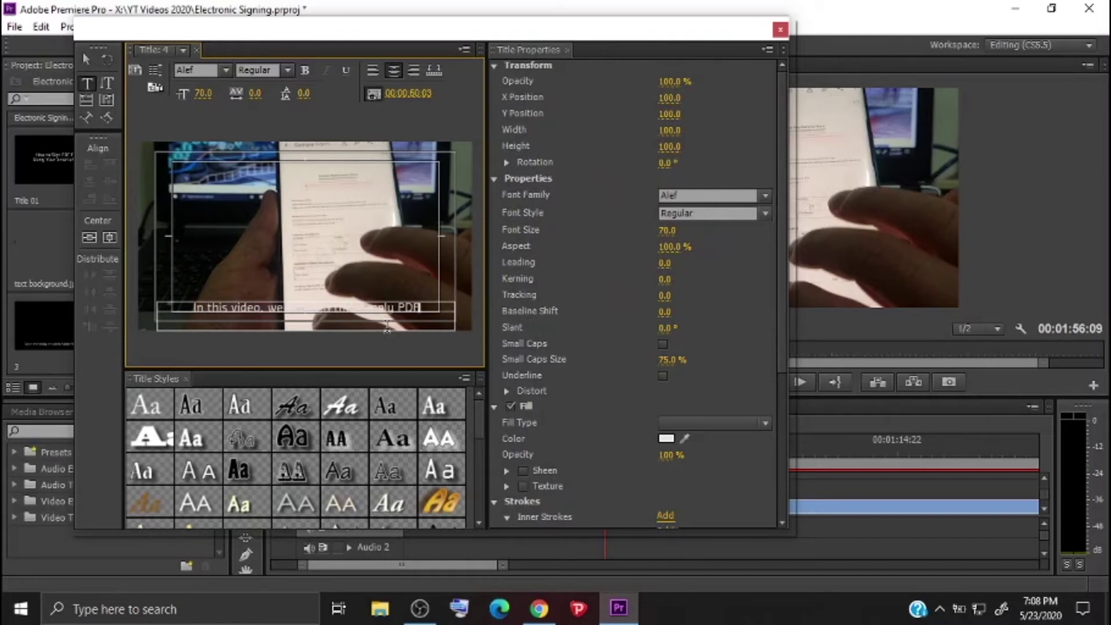
# - Caption title 4 "In this video, we will sign the samply PDF file in the applciation." and place it above the second background clip's start
pyautogui.write('the')
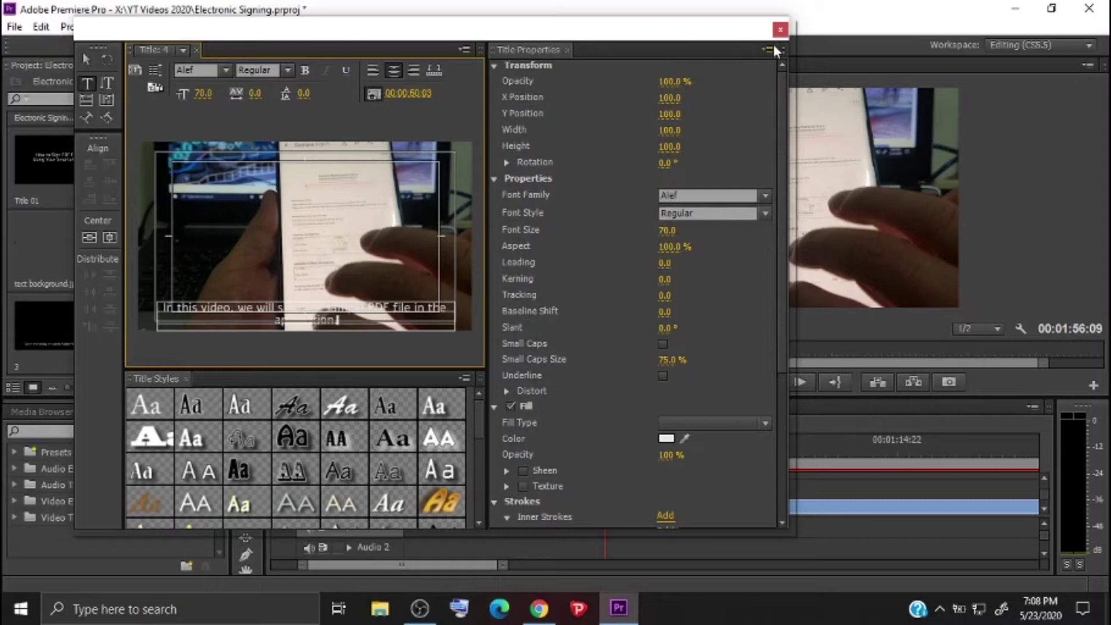
pyautogui.click(780, 29)
pyautogui.moveTo(180, 340); pyautogui.dragTo(613, 488)
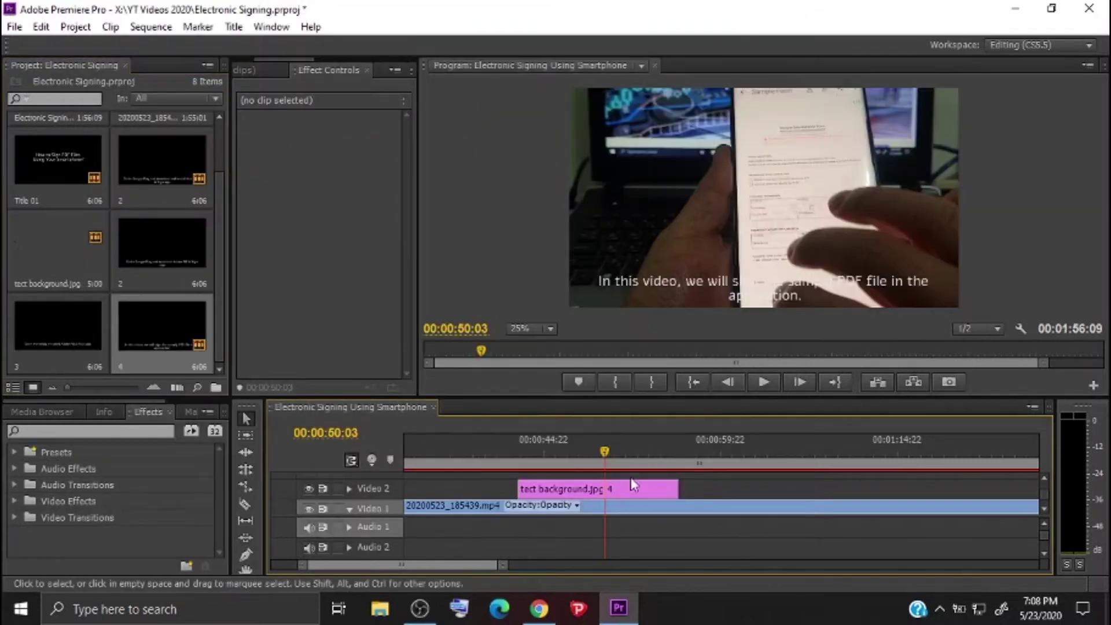
pyautogui.scroll(4, 672, 498)
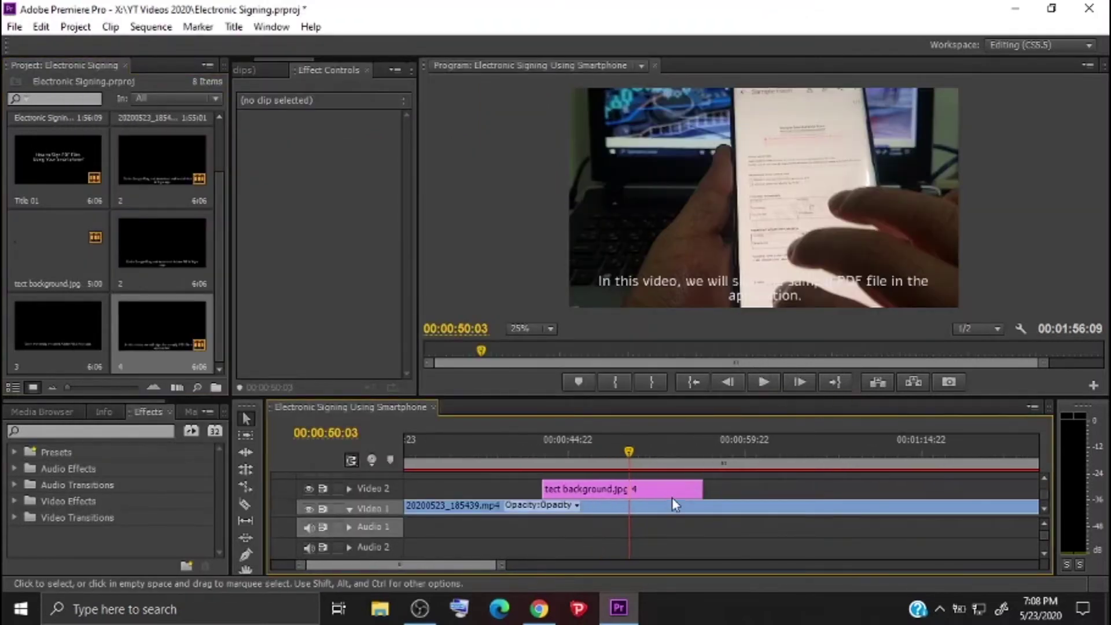
pyautogui.moveTo(741, 489); pyautogui.dragTo(596, 471)
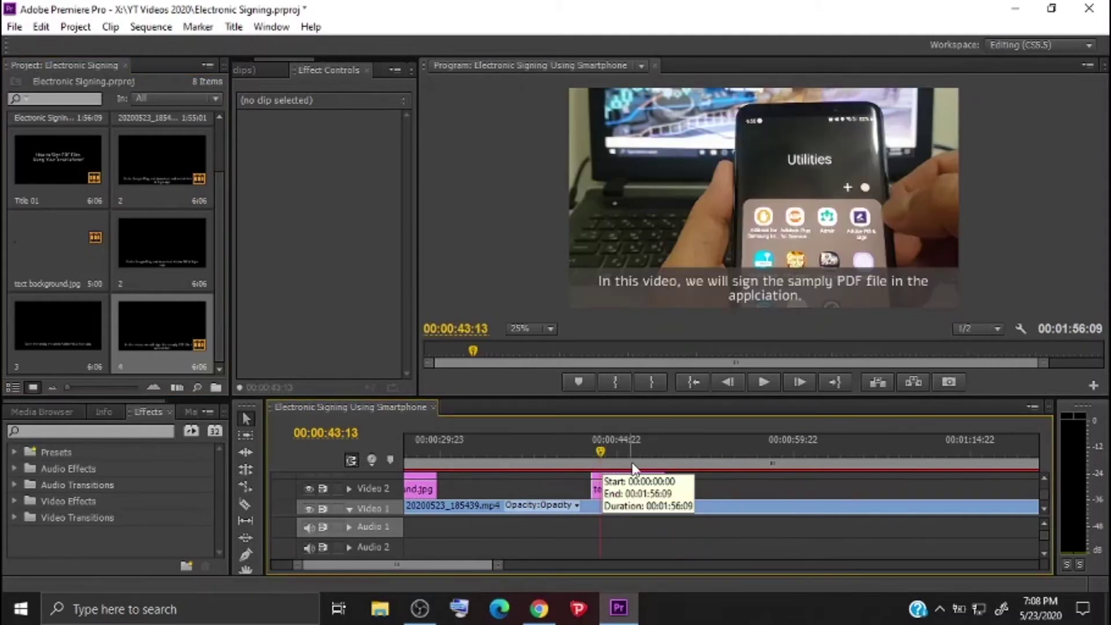
# - Correct the caption in title 4 to "In this video, we will sign the sample PDF file in the app."
pyautogui.doubleClick(645, 480)
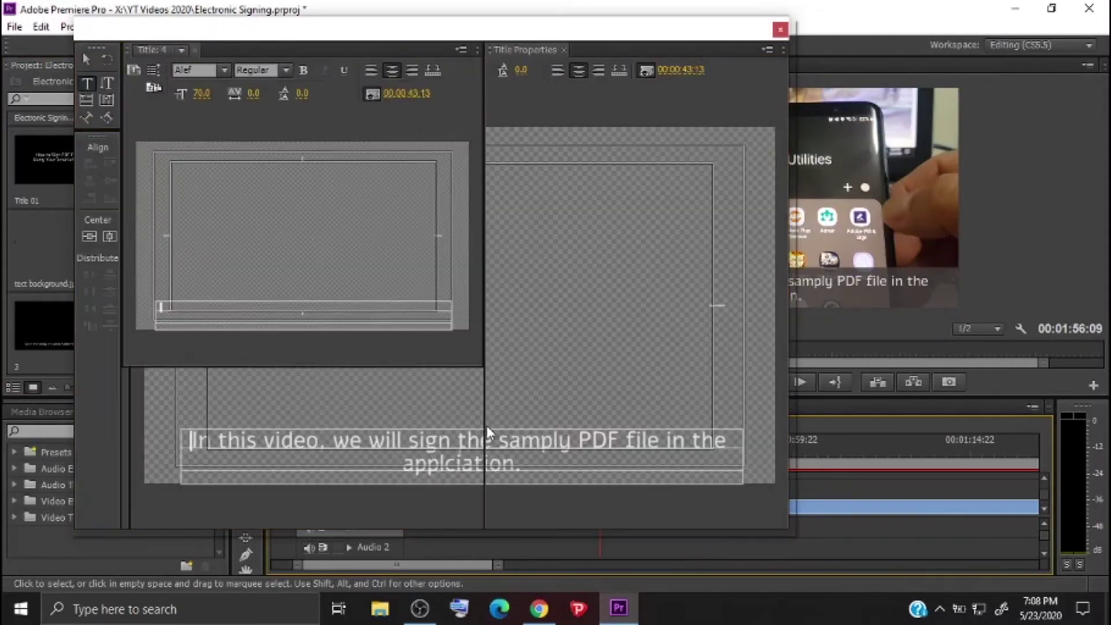
pyautogui.click(363, 307)
pyautogui.press('BackSpace')
pyautogui.write('e')
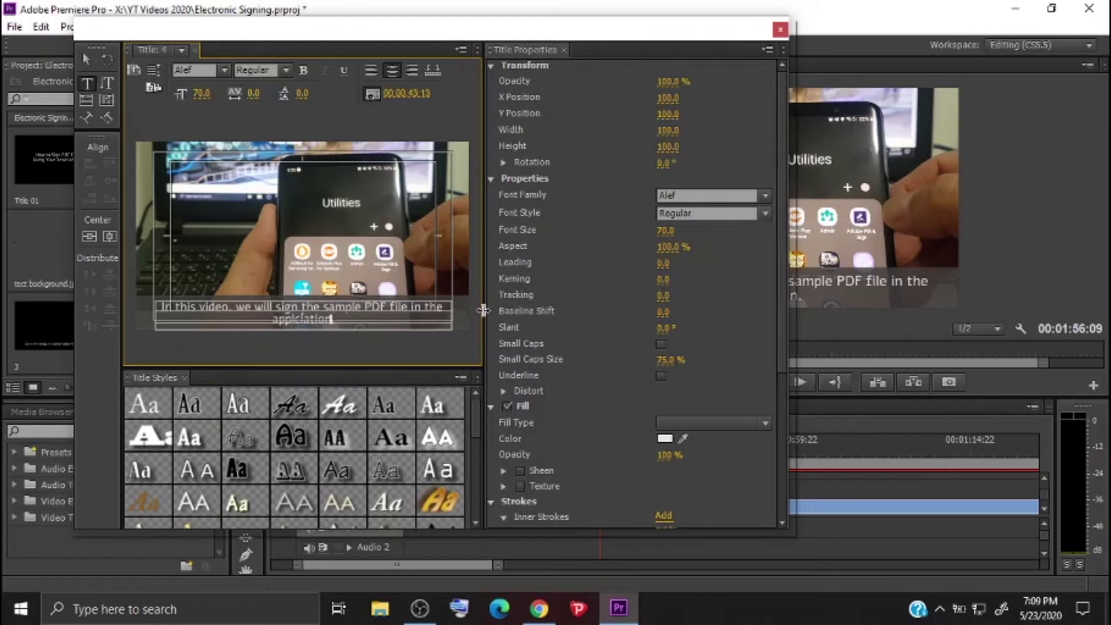
pyautogui.click(780, 29)
# - Play the footage up to 00:00:48:05 and review the caption in title 3
pyautogui.click(764, 383)
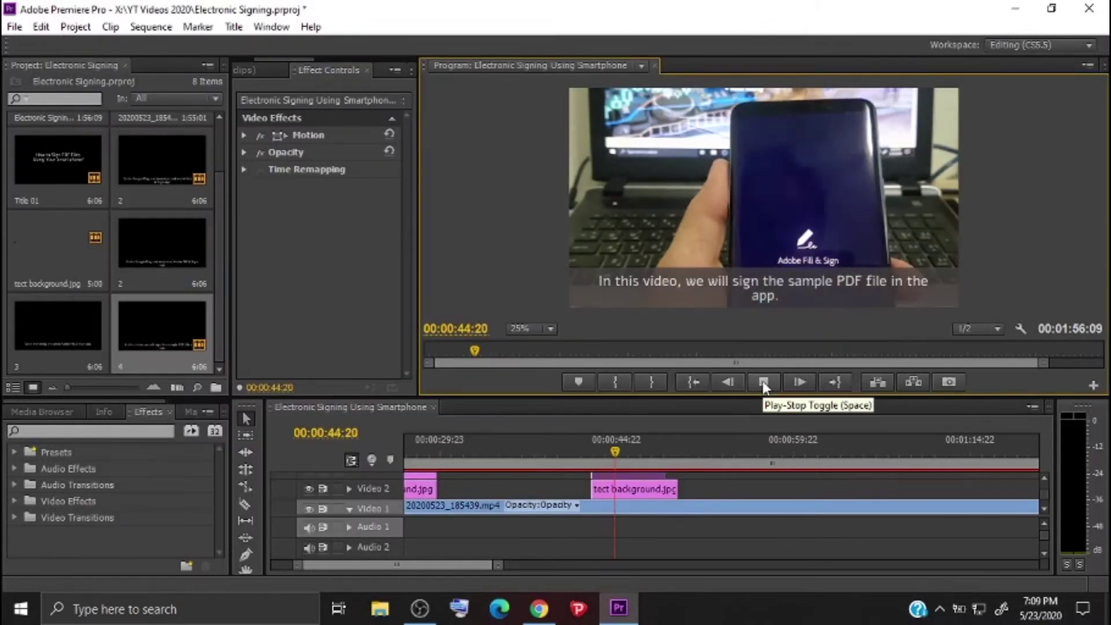
pyautogui.click(764, 383)
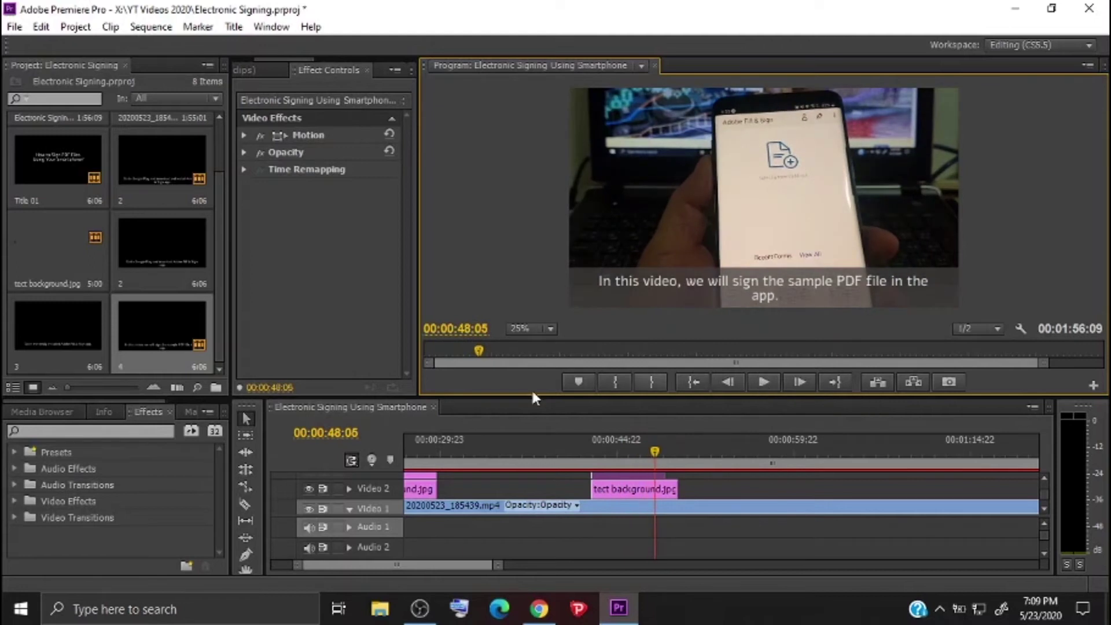
pyautogui.doubleClick(56, 339)
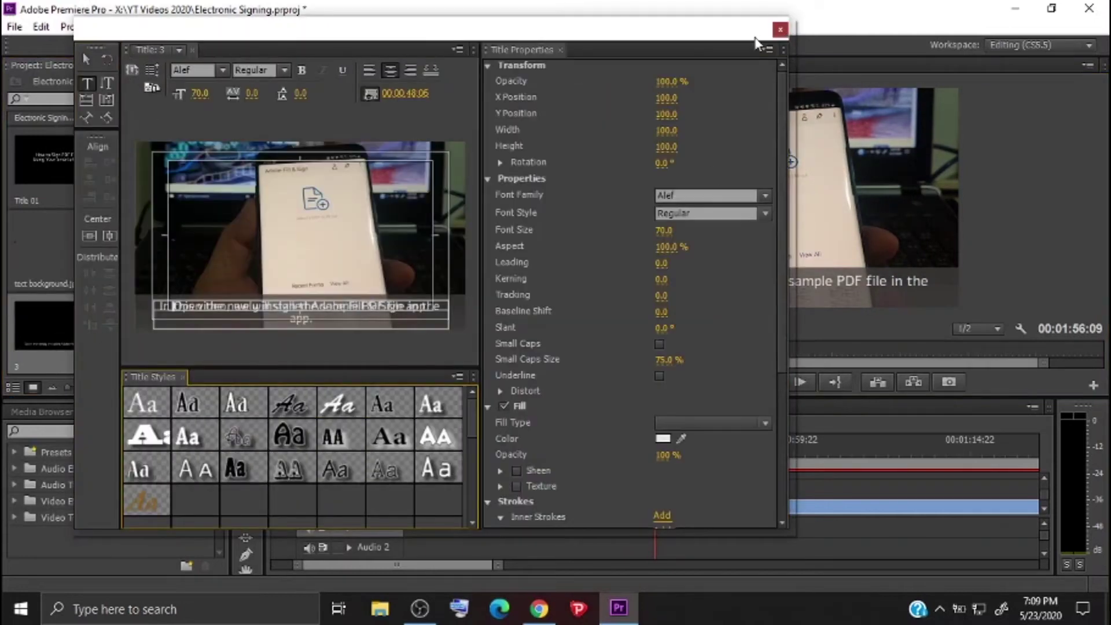
pyautogui.click(780, 29)
# - Move title 4 past the second background clip's end and place title 3 on Video 3 at that background's start
pyautogui.scroll(5, 449, 567)
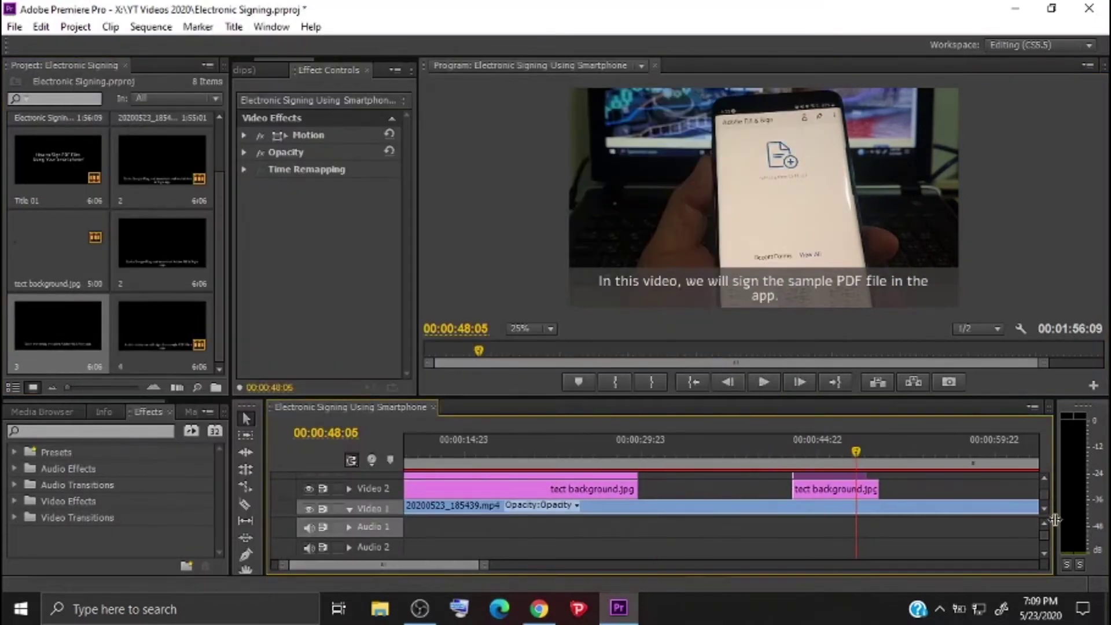
pyautogui.scroll(1, 1044, 517)
pyautogui.moveTo(808, 489); pyautogui.dragTo(894, 489)
pyautogui.moveTo(58, 327); pyautogui.dragTo(797, 489)
# - Play title 3's section up to 00:00:47:09, end title 3 there, and start title 4 directly after it
pyautogui.click(797, 463)
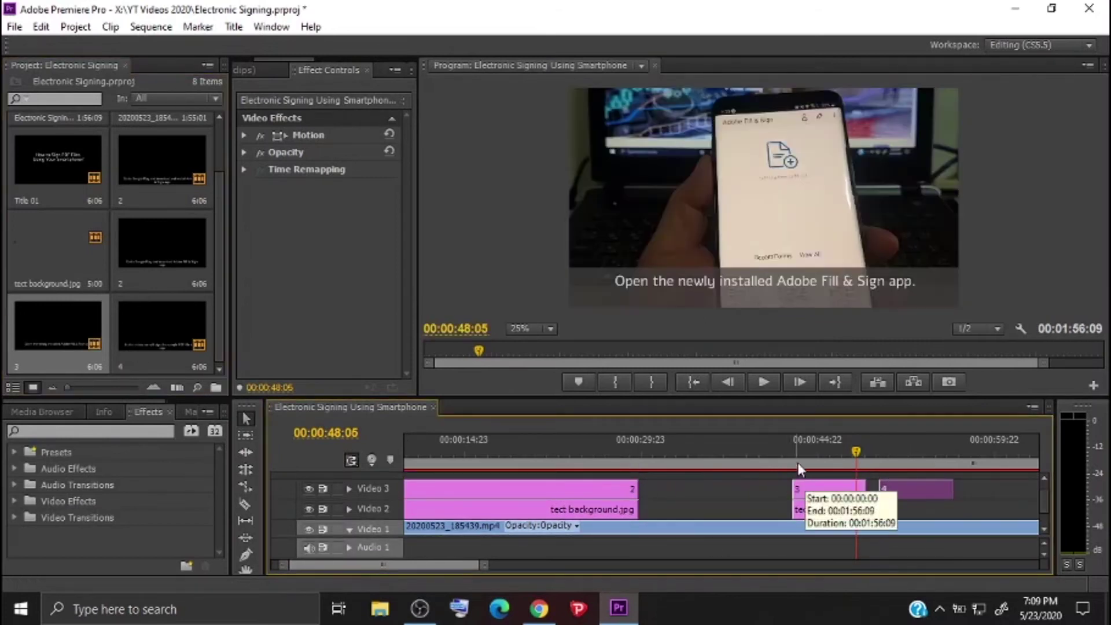
pyautogui.click(763, 382)
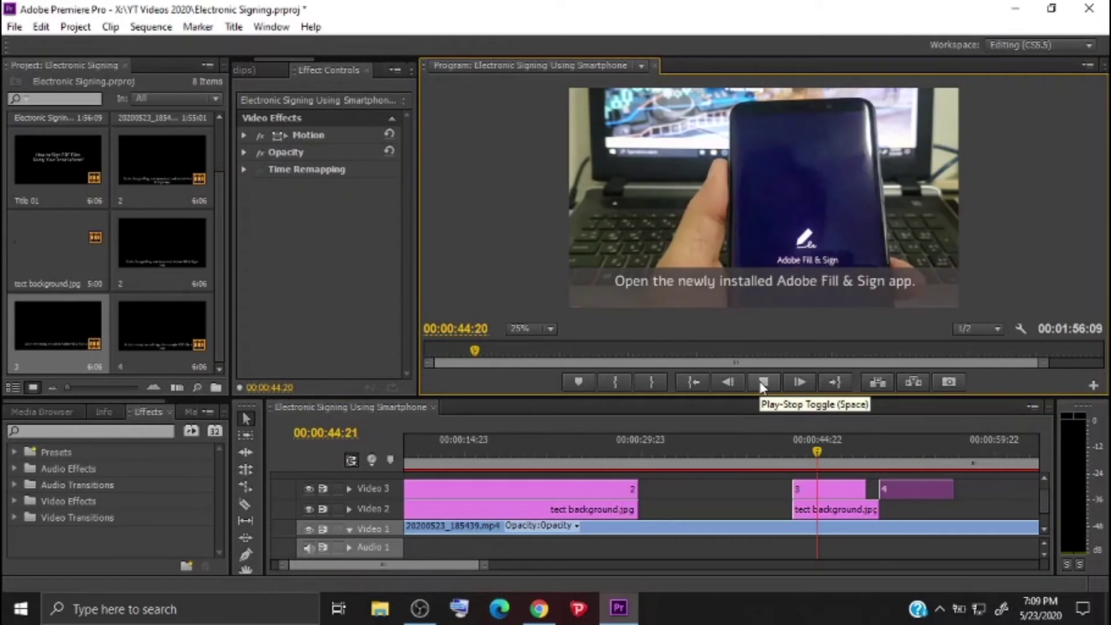
pyautogui.click(763, 382)
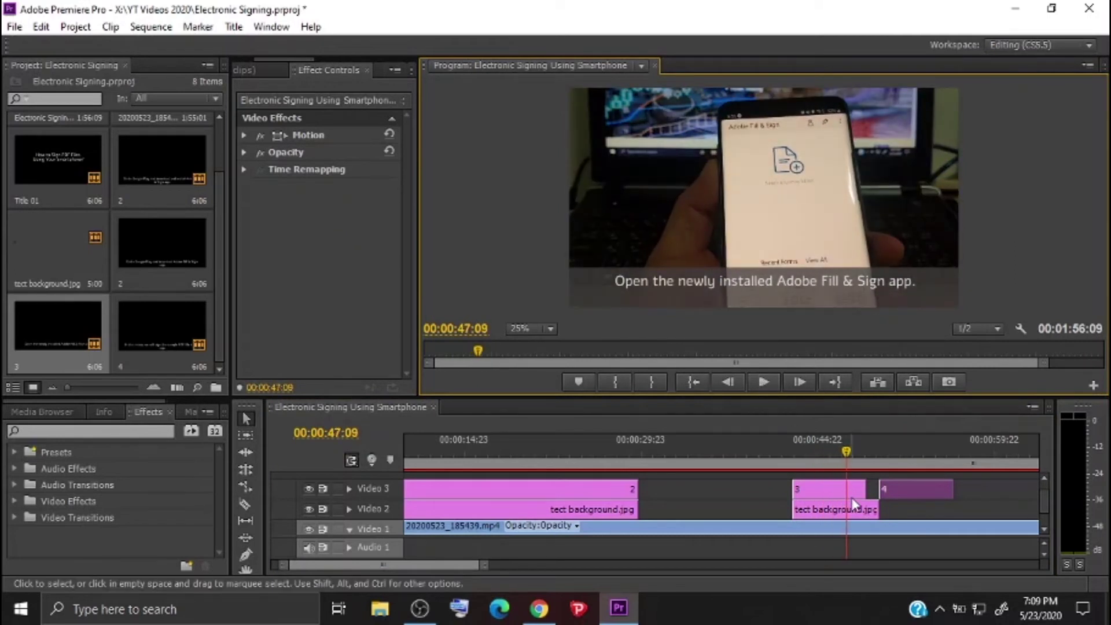
pyautogui.moveTo(849, 494); pyautogui.dragTo(857, 491)
# - Extend the second background clip to about 00:01:04 and lengthen title 4 to end at 00:00:54:08
pyautogui.moveTo(877, 509); pyautogui.dragTo(1036, 509)
pyautogui.click(763, 382)
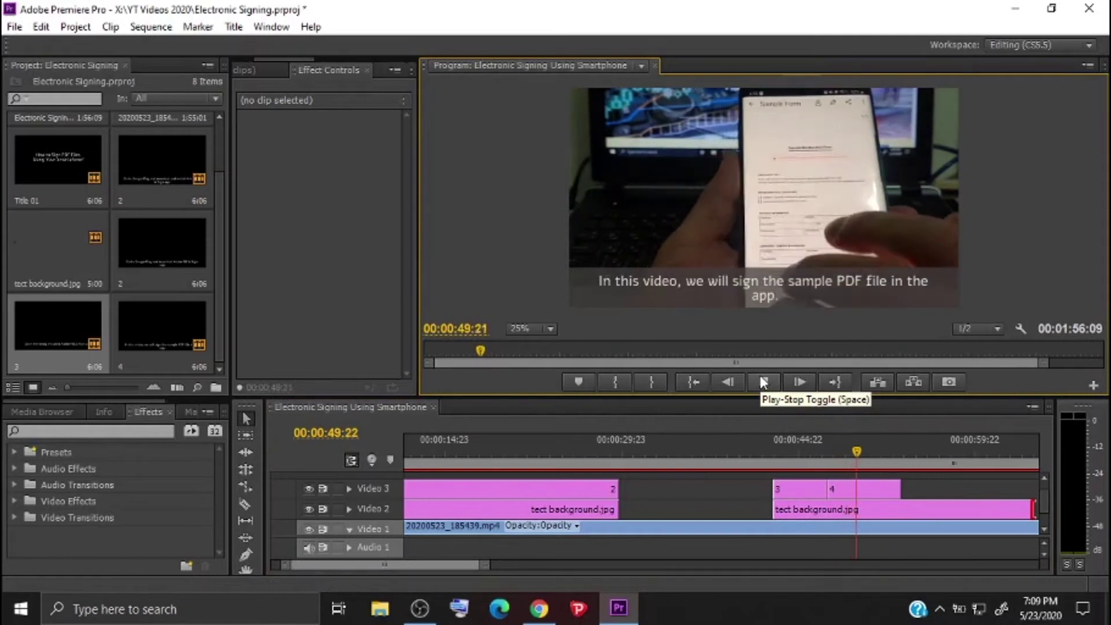
pyautogui.click(762, 380)
pyautogui.moveTo(900, 488); pyautogui.dragTo(909, 489)
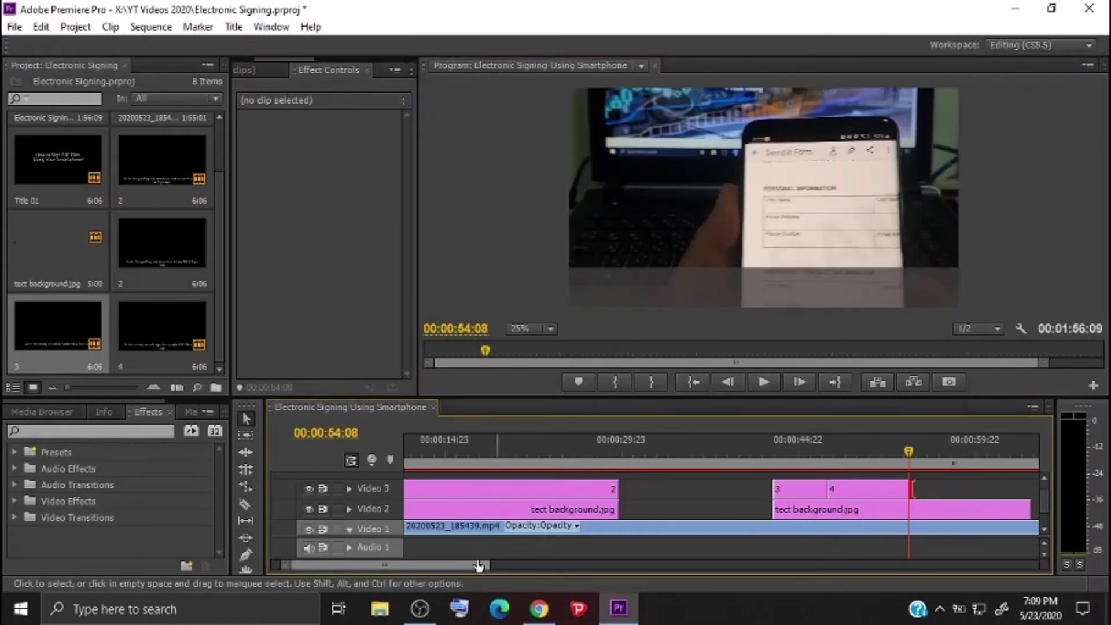
# - Duplicate title 4 in the project, name the copy 5, and open it for editing
pyautogui.scroll(-3, 501, 555)
pyautogui.scroll(-1, 470, 570)
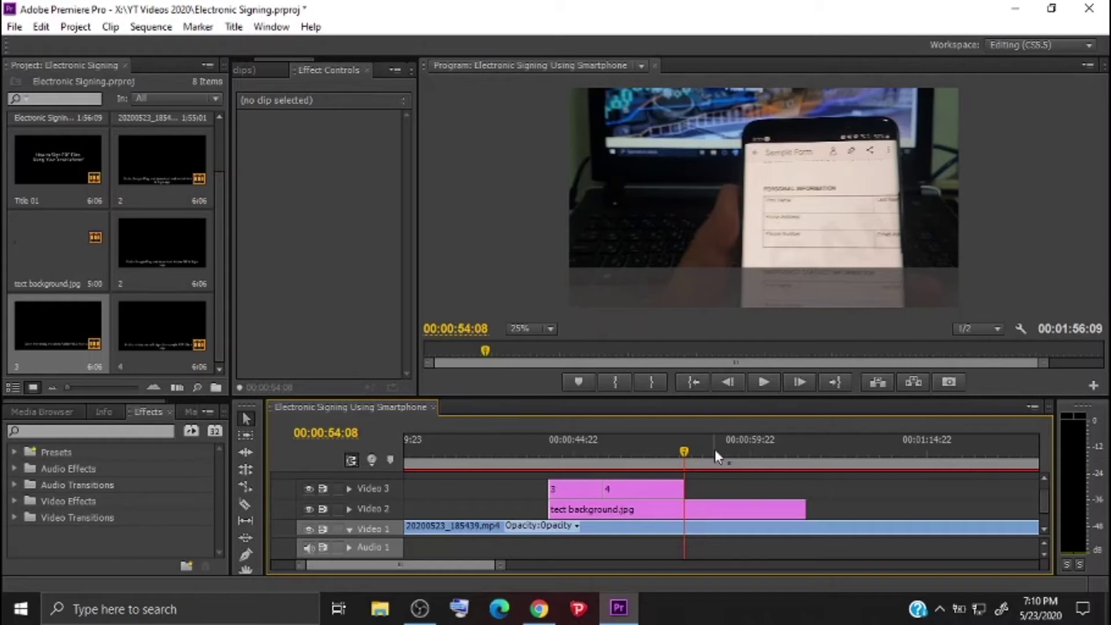
pyautogui.click(147, 342)
pyautogui.hotkey('ctrl', 'c')
pyautogui.hotkey('ctrl', 'v')
pyautogui.write('5')
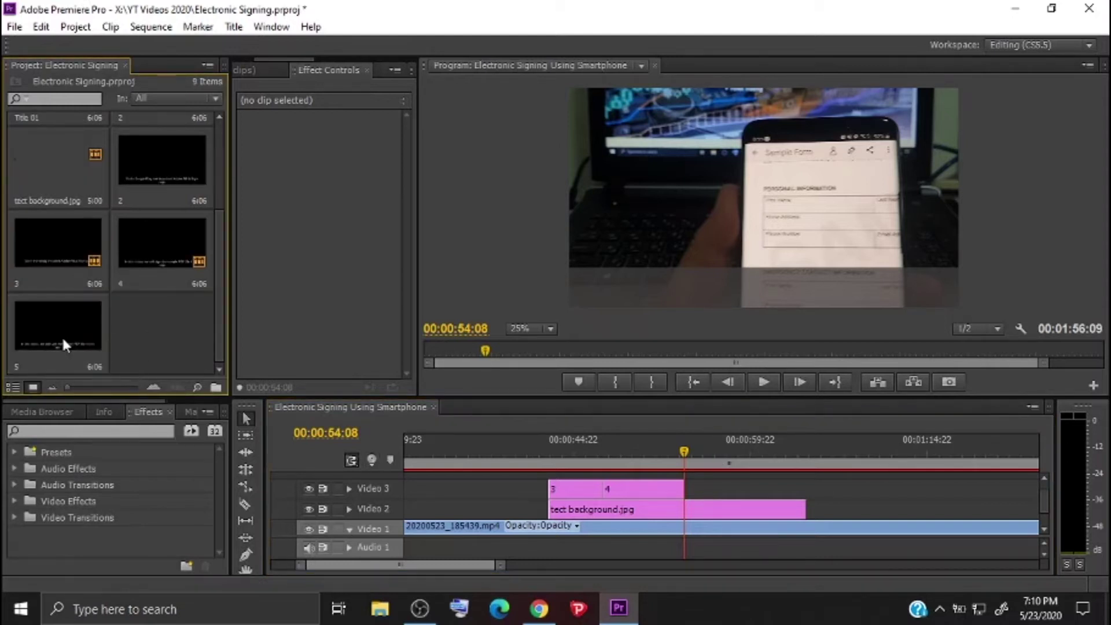
pyautogui.doubleClick(62, 335)
# - Change title 5's caption to "Click the icon of a sign pen and select create signature." and place it on Video 3 after title 4
pyautogui.click(252, 313)
pyautogui.hotkey('ctrl', 'a')
pyautogui.write('Clic')
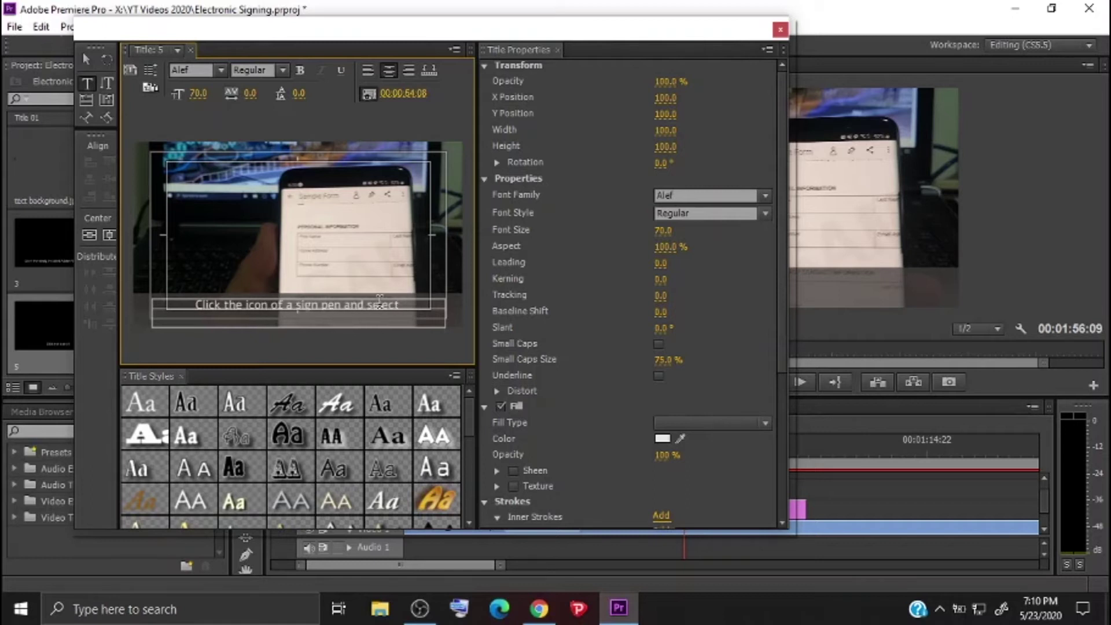
pyautogui.write('reate signature')
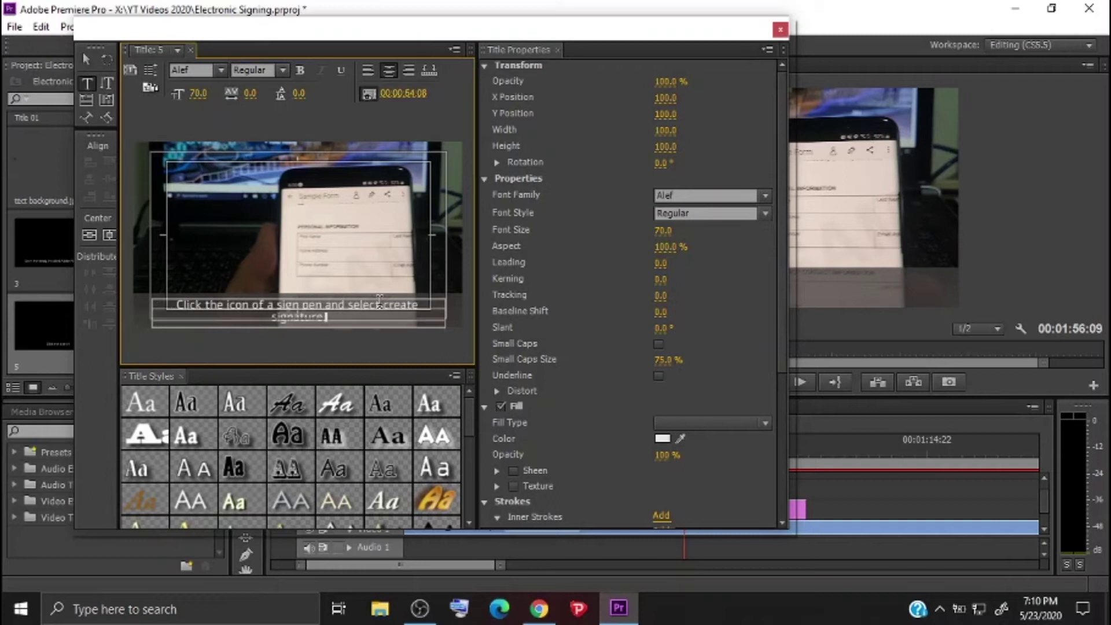
pyautogui.click(783, 28)
pyautogui.moveTo(57, 327); pyautogui.dragTo(721, 489)
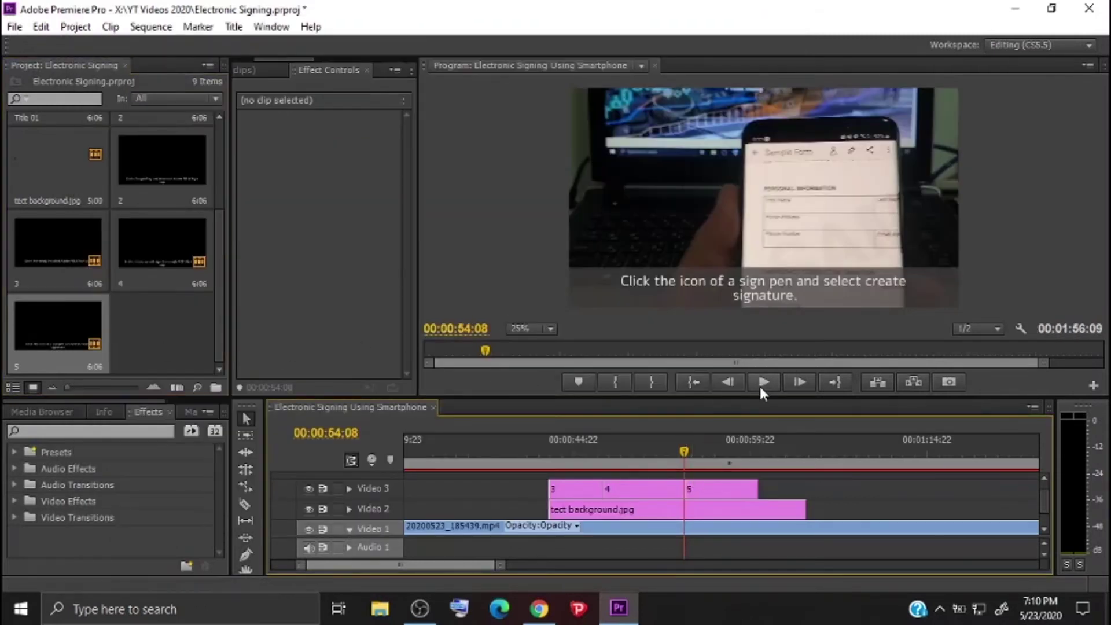
# - Play up to 00:01:01:23, lengthen title 5 to end there, and extend the background clip to about 00:01:13
pyautogui.click(763, 382)
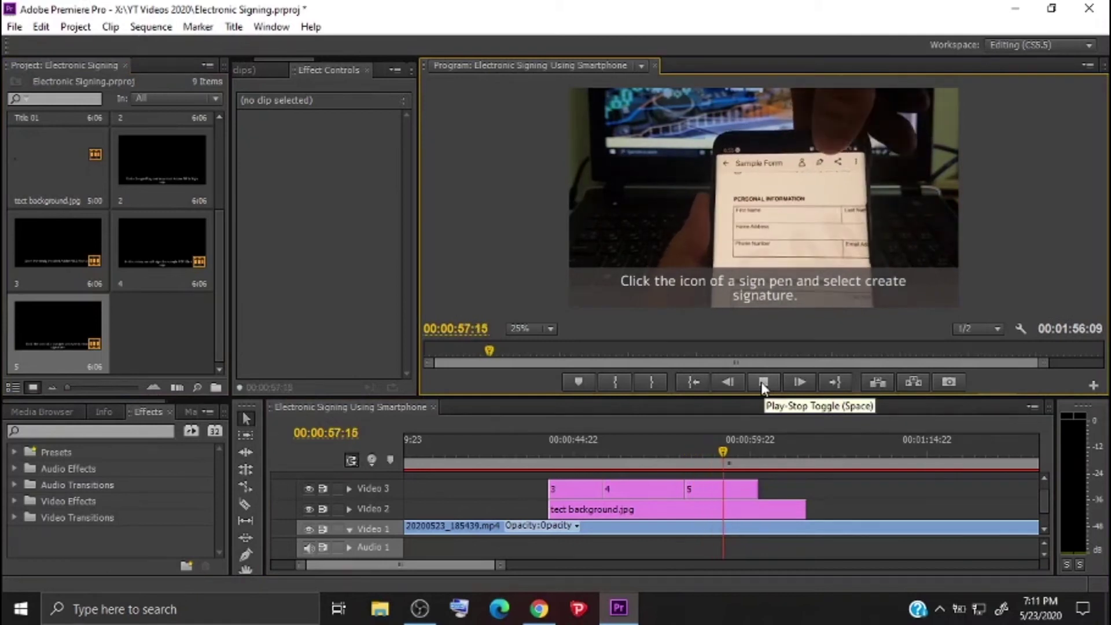
pyautogui.click(762, 382)
pyautogui.moveTo(757, 488); pyautogui.dragTo(915, 510)
# - Duplicate title 5 in the project, name the copy 6, and open it for editing
pyautogui.click(95, 347)
pyautogui.hotkey('ctrl', 'c')
pyautogui.hotkey('ctrl', 'v')
pyautogui.click(122, 367)
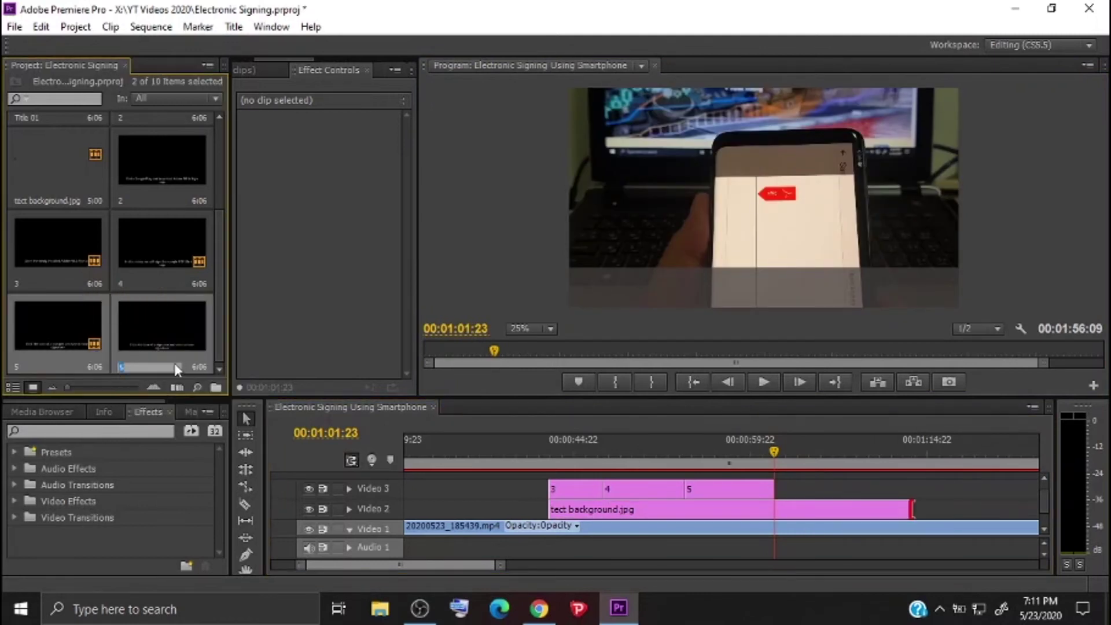
pyautogui.write('6')
pyautogui.doubleClick(169, 328)
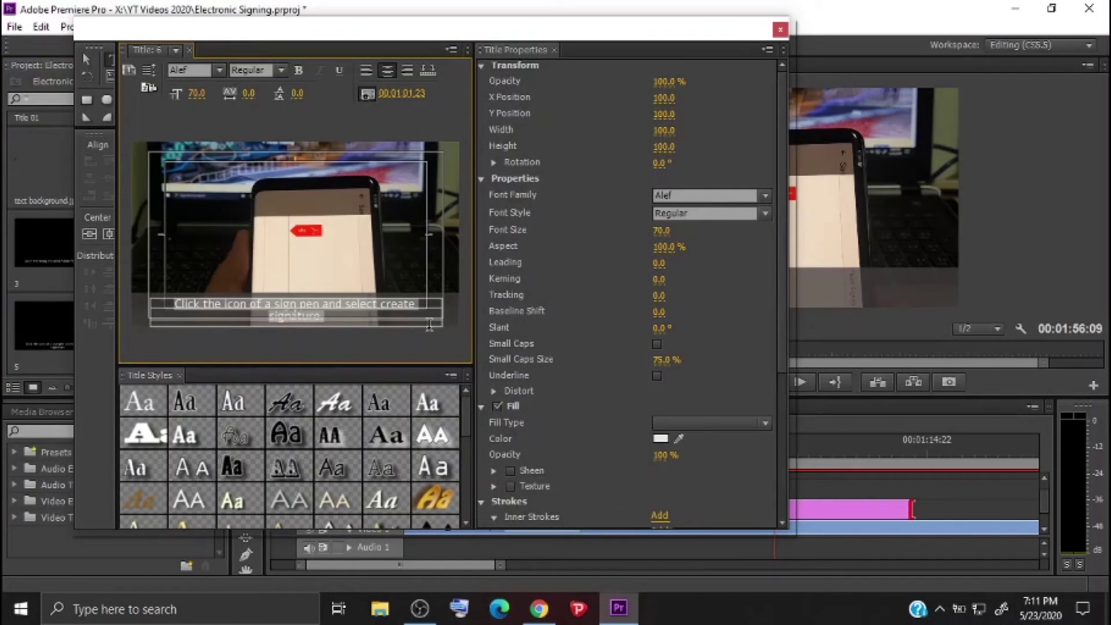
# - Replace title 6's caption with "Sign in the space provided. Click clear if you want to repeat the creating of signature."
pyautogui.write('Sign in the space provided. C')
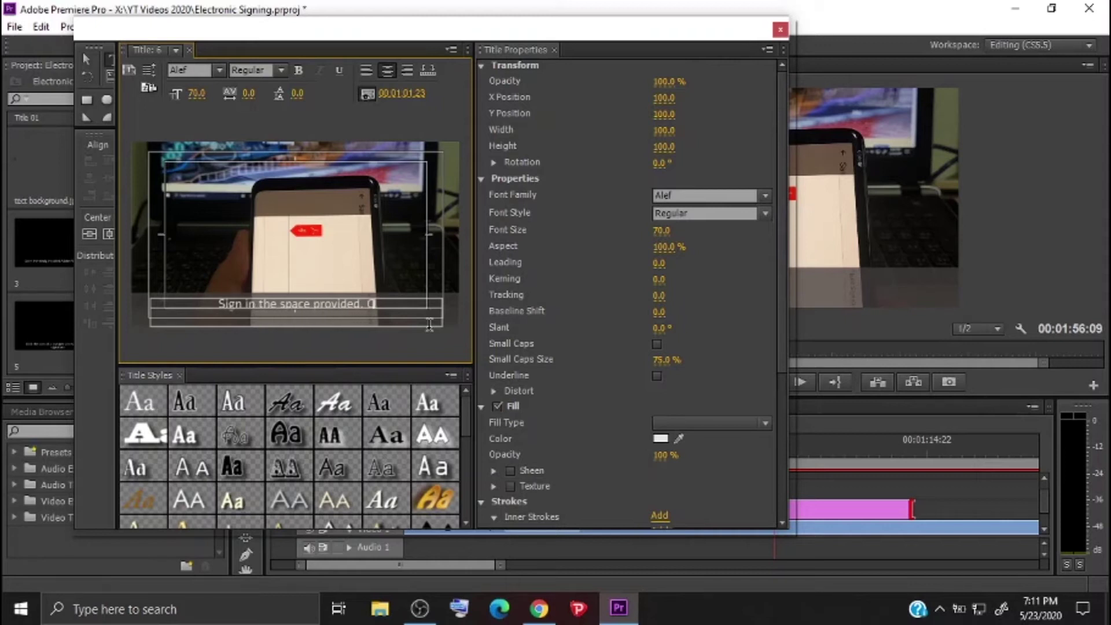
pyautogui.write('if')
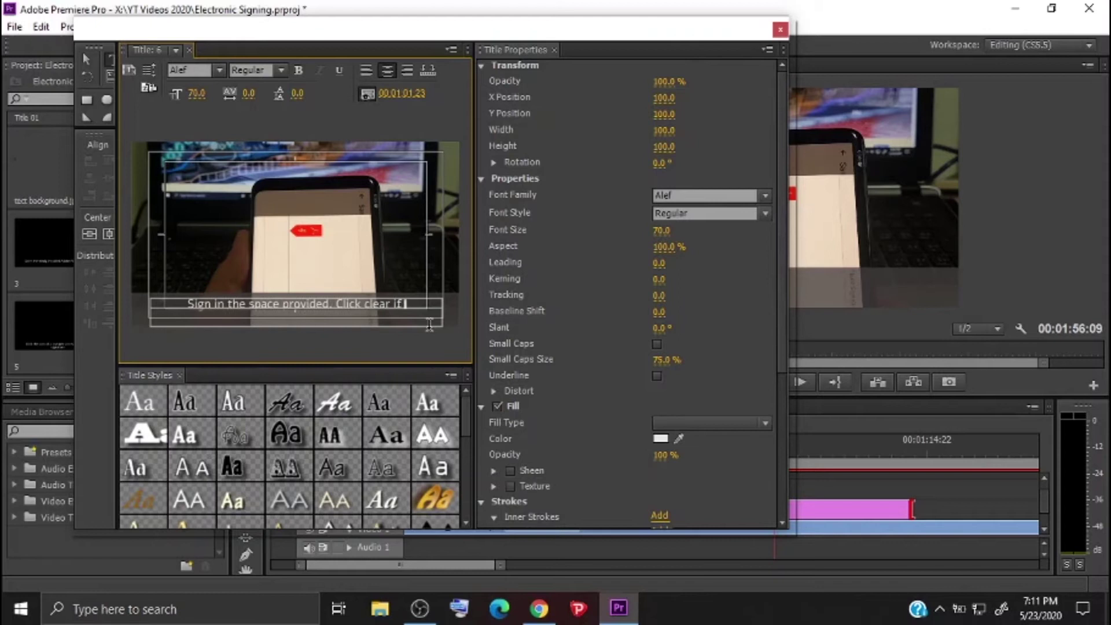
pyautogui.write(' you want to repeat')
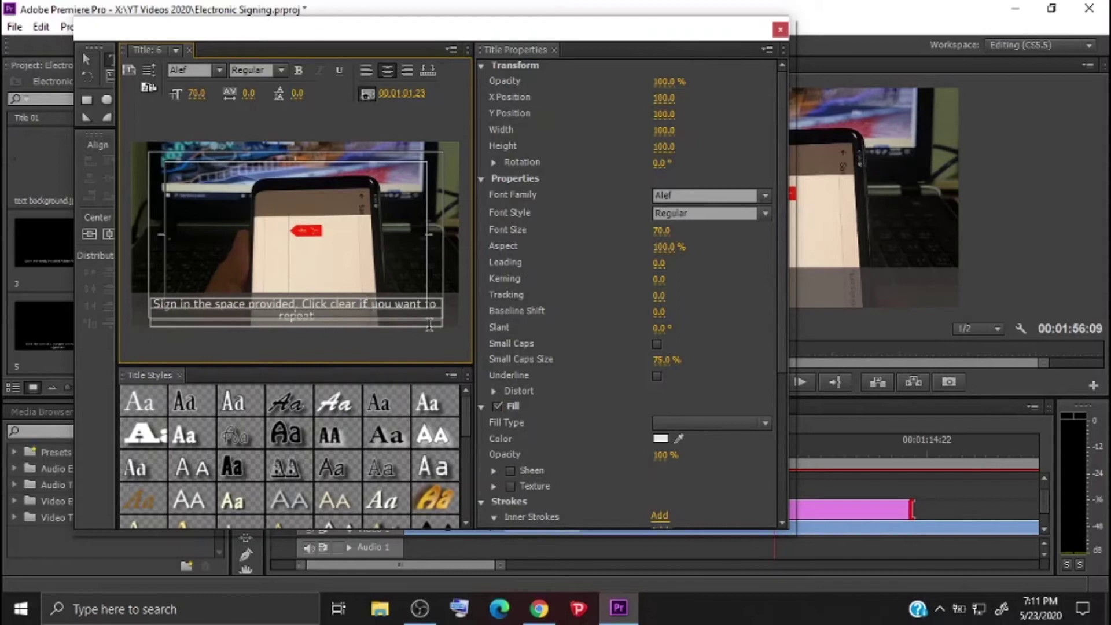
pyautogui.write(' the creating of s')
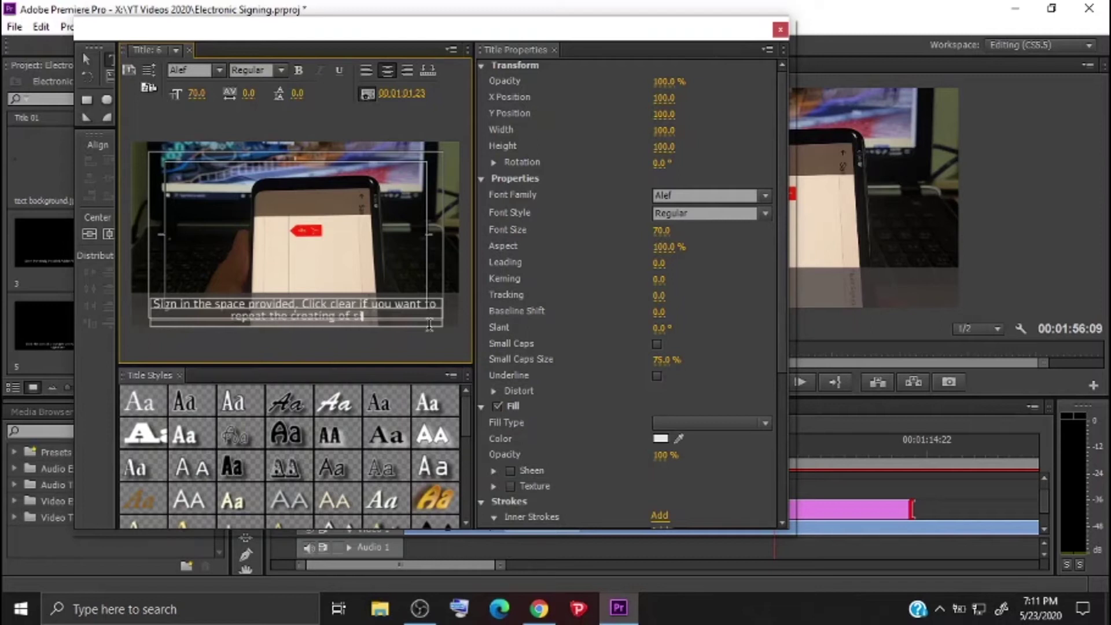
pyautogui.write('ignature.')
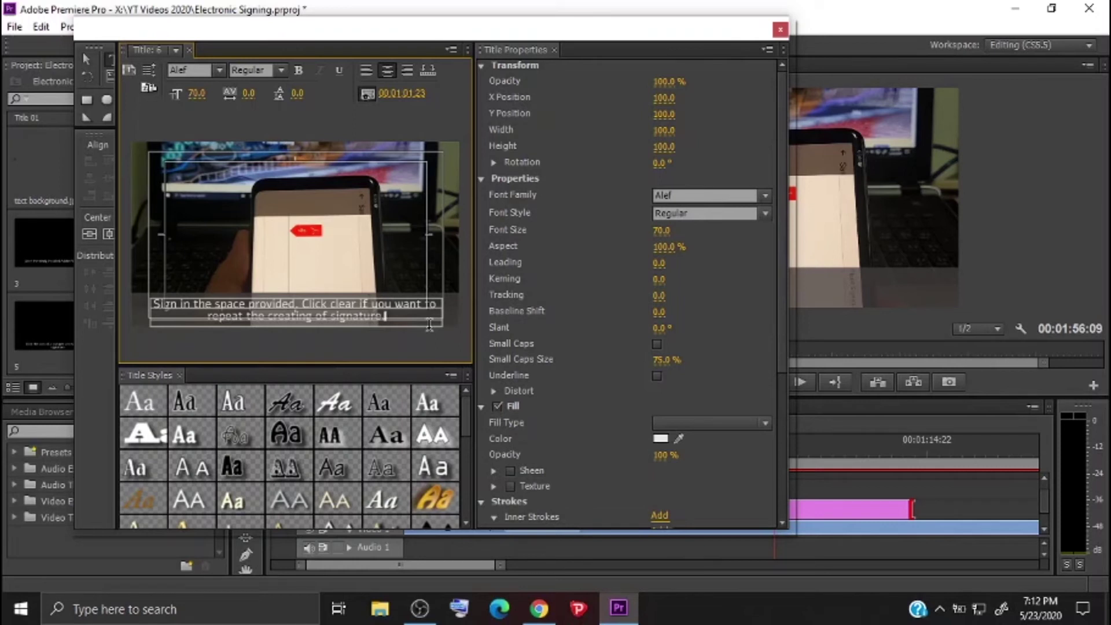
pyautogui.click(780, 28)
# - Place title 6 on Video 3 directly after title 5 and play the footage on to 00:01:03:13
pyautogui.moveTo(173, 333); pyautogui.dragTo(775, 491)
pyautogui.click(758, 383)
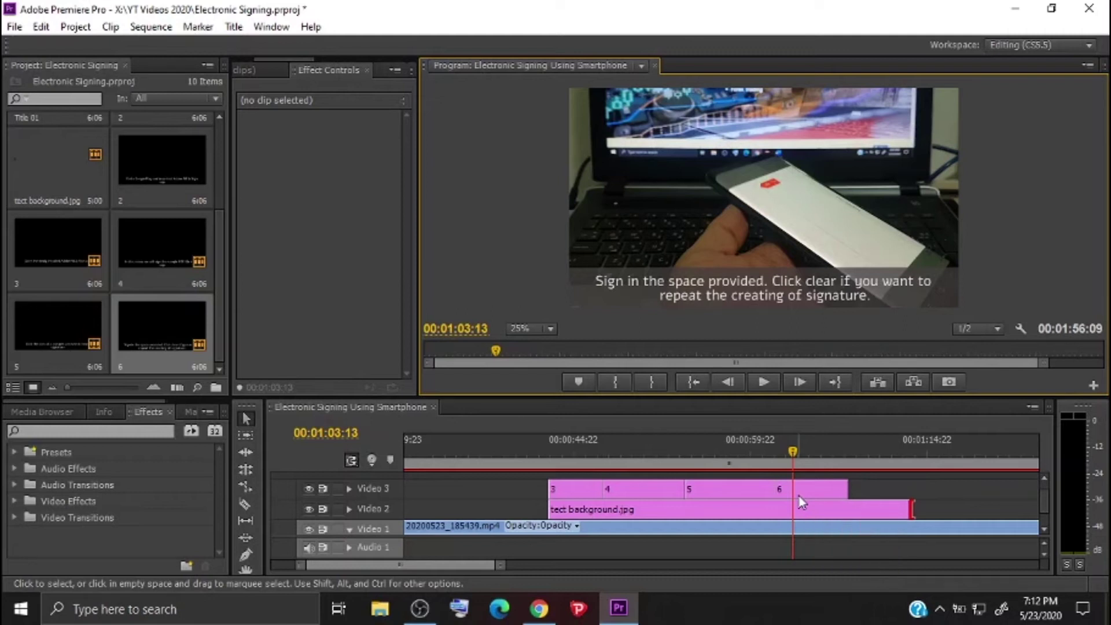
# - Play the footage on, set the playhead at 00:01:08:21, and extend title 6 to end there
pyautogui.click(763, 383)
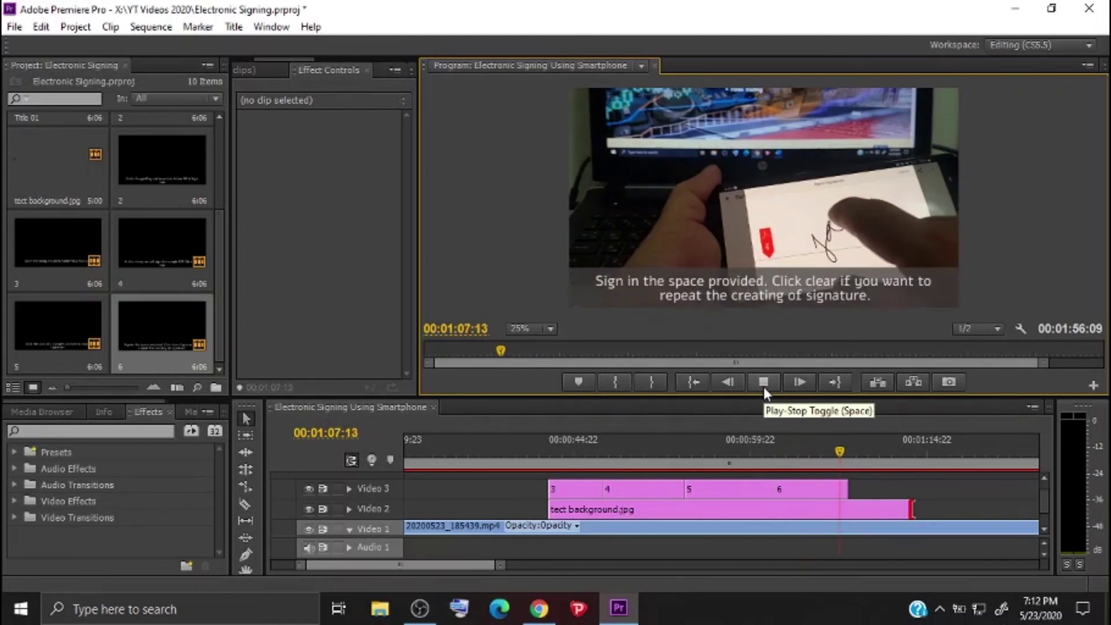
pyautogui.moveTo(874, 459); pyautogui.dragTo(856, 462)
# - Shorten title 6's caption to "Sign in the space provided." by removing the sentence about clearing the signature
pyautogui.doubleClick(826, 493)
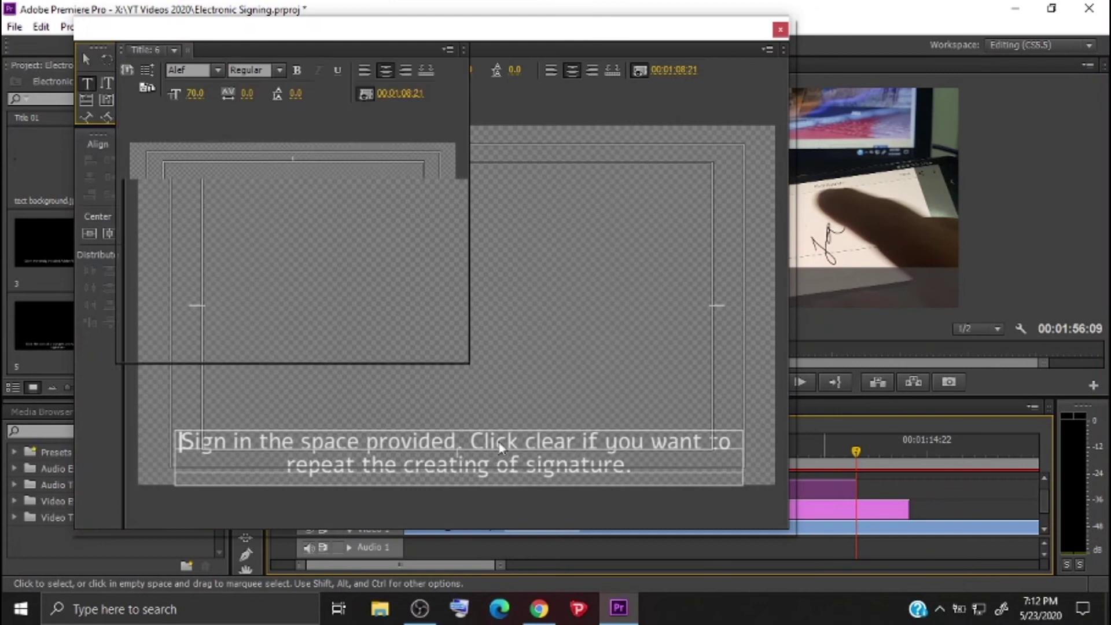
pyautogui.moveTo(393, 318); pyautogui.dragTo(293, 303)
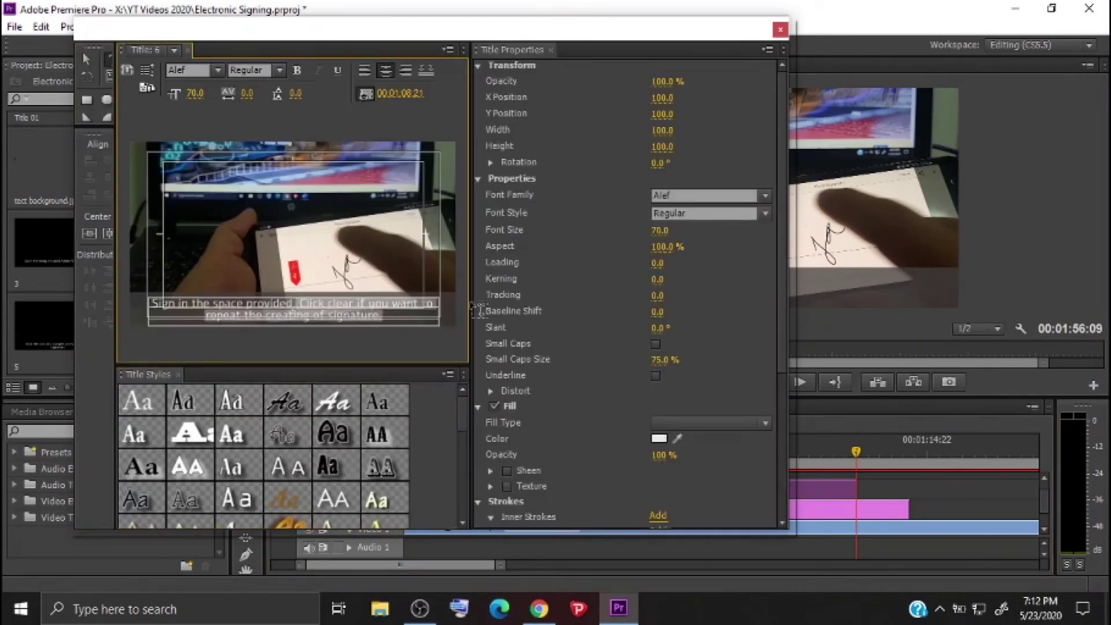
pyautogui.press('BackSpace')
pyautogui.click(780, 31)
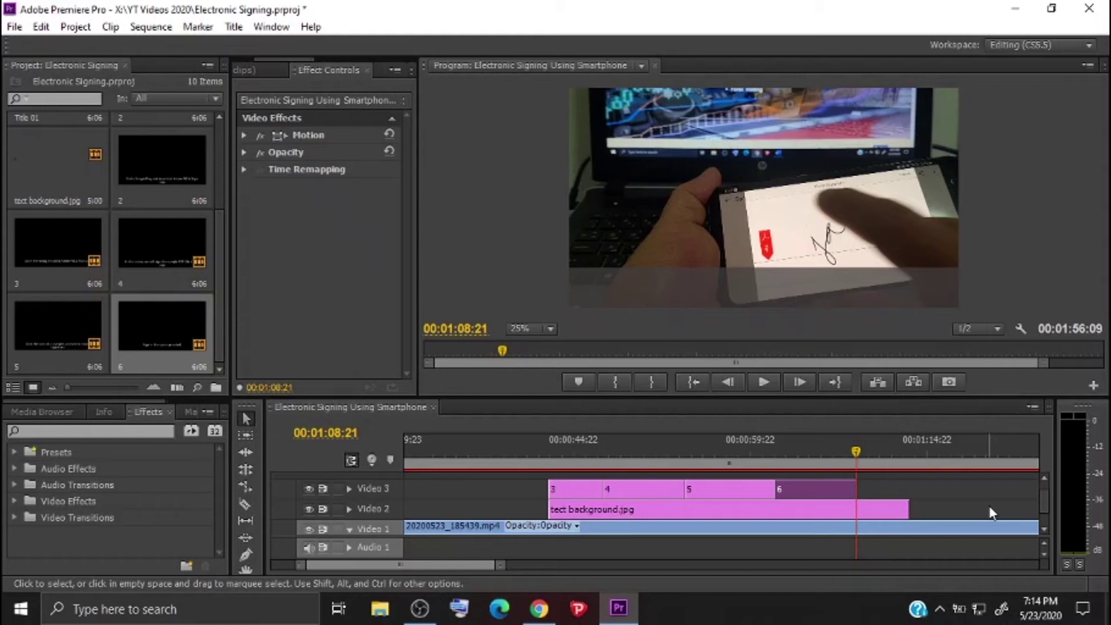
# - Play the footage on to 00:01:09:11, duplicate title 6 in the project, and name the copy 7
pyautogui.click(846, 450)
pyautogui.click(765, 376)
pyautogui.click(765, 376)
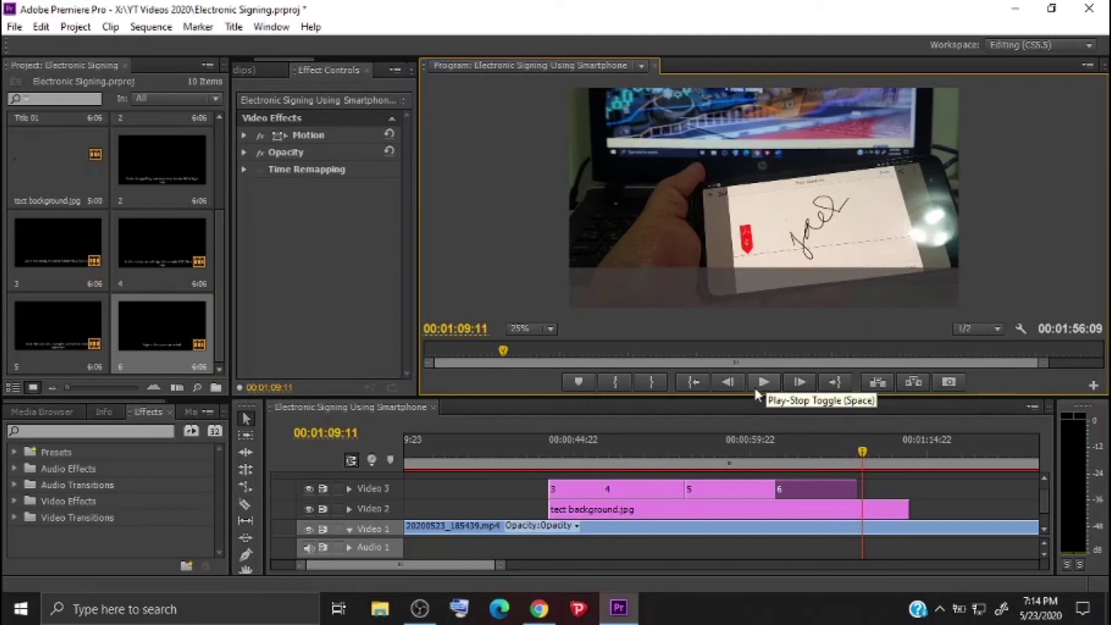
pyautogui.click(145, 336)
pyautogui.hotkey('ctrl', 'c')
pyautogui.hotkey('ctrl', 'v')
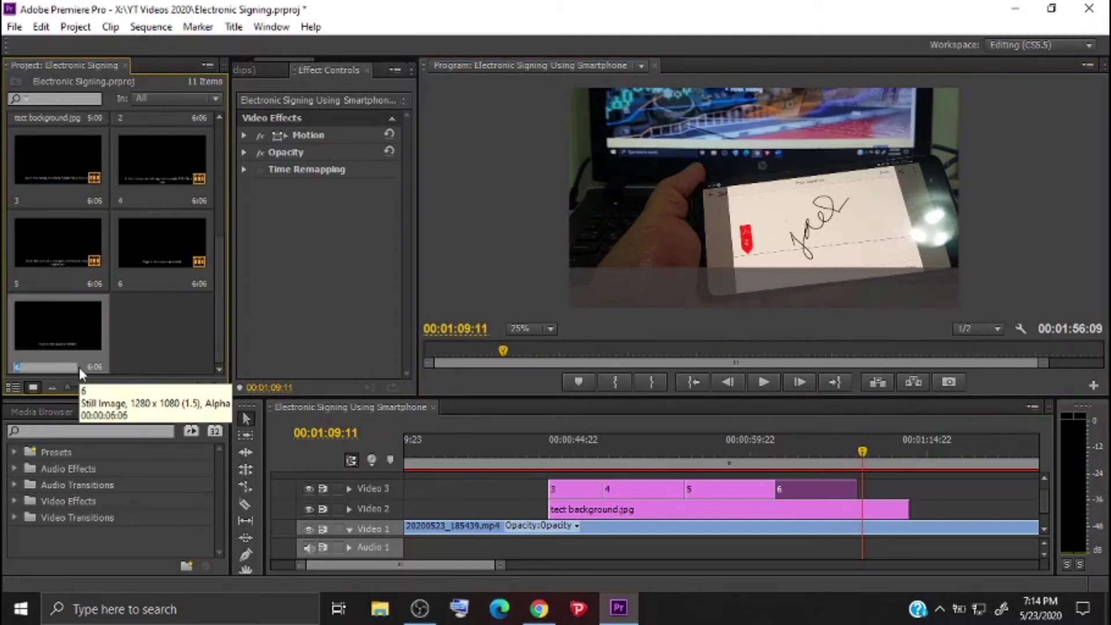
# - Replace title 7's caption with "Click clear to repeat signing. Click done when finished."
pyautogui.doubleClick(63, 330)
pyautogui.click(270, 303)
pyautogui.hotkey('ctrl', 'a')
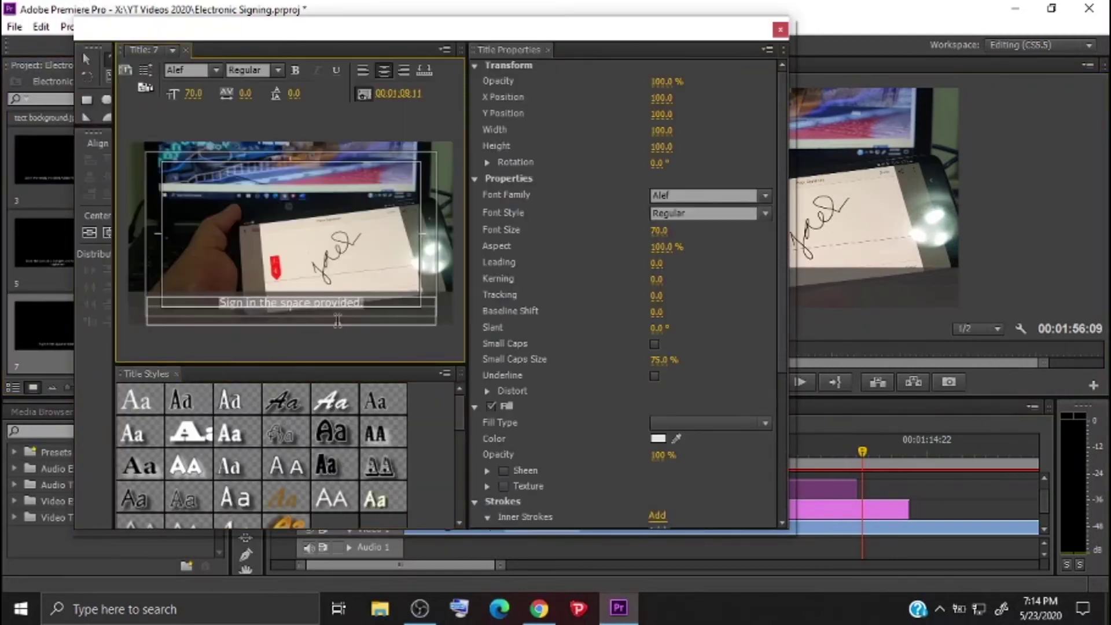
pyautogui.write('Click erase')
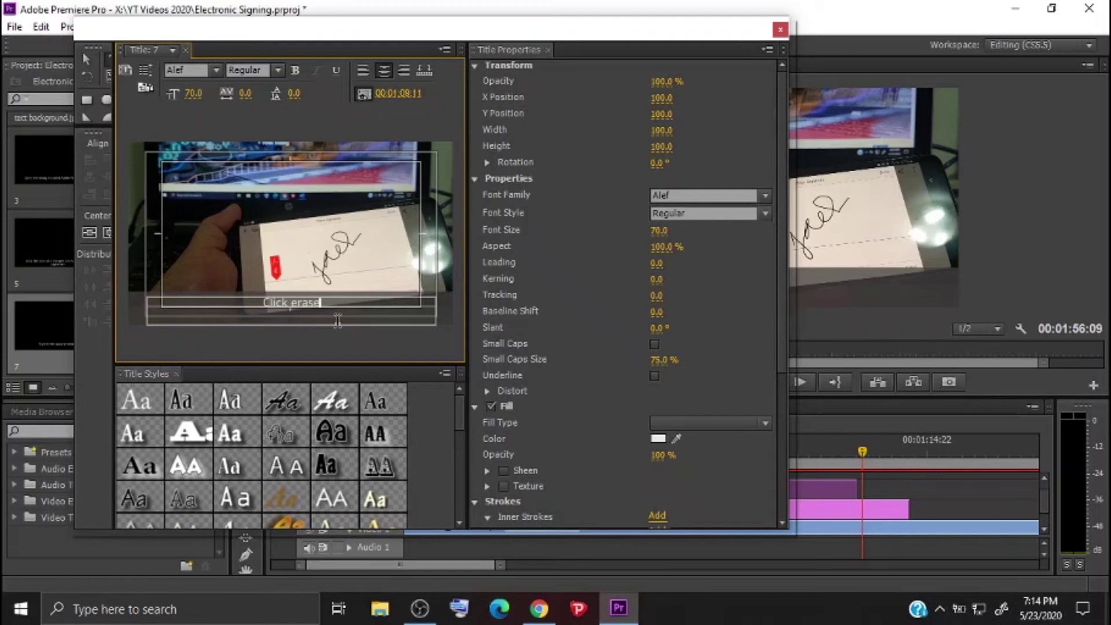
pyautogui.press('BackSpace')
pyautogui.press('BackSpace')
pyautogui.press('BackSpace')
pyautogui.press('BackSpace')
pyautogui.press('BackSpace')
pyautogui.write('clear to repeat signing. ')
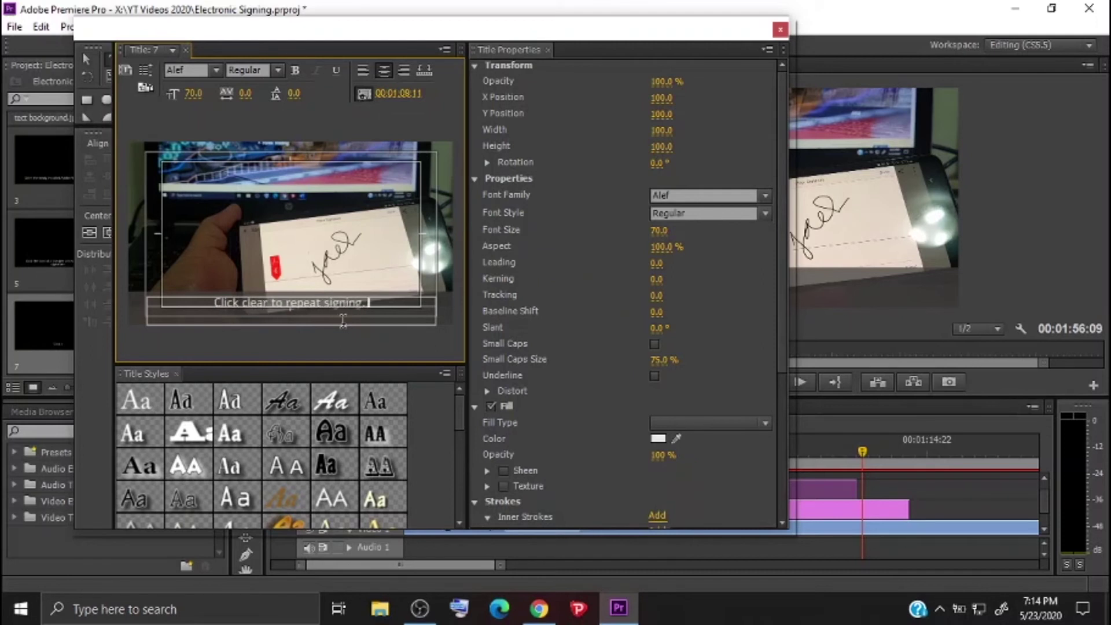
pyautogui.write('Click done when finished.')
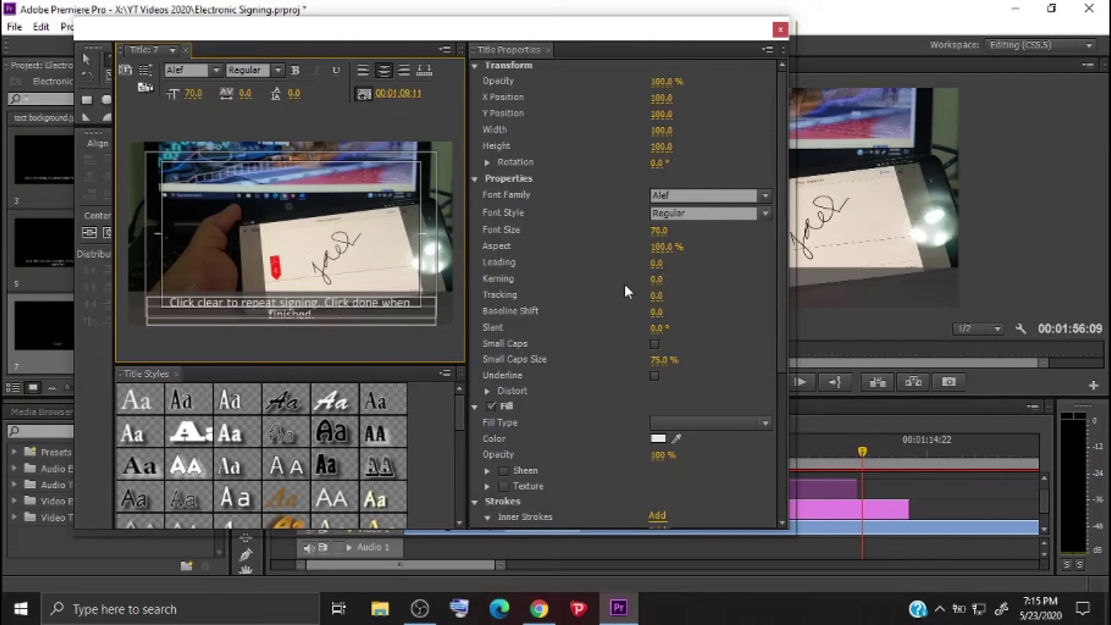
pyautogui.click(780, 29)
# - Place title 7 on Video 3 directly after title 6 and play the footage on to 00:01:19:00
pyautogui.moveTo(740, 443); pyautogui.dragTo(858, 492)
pyautogui.click(768, 387)
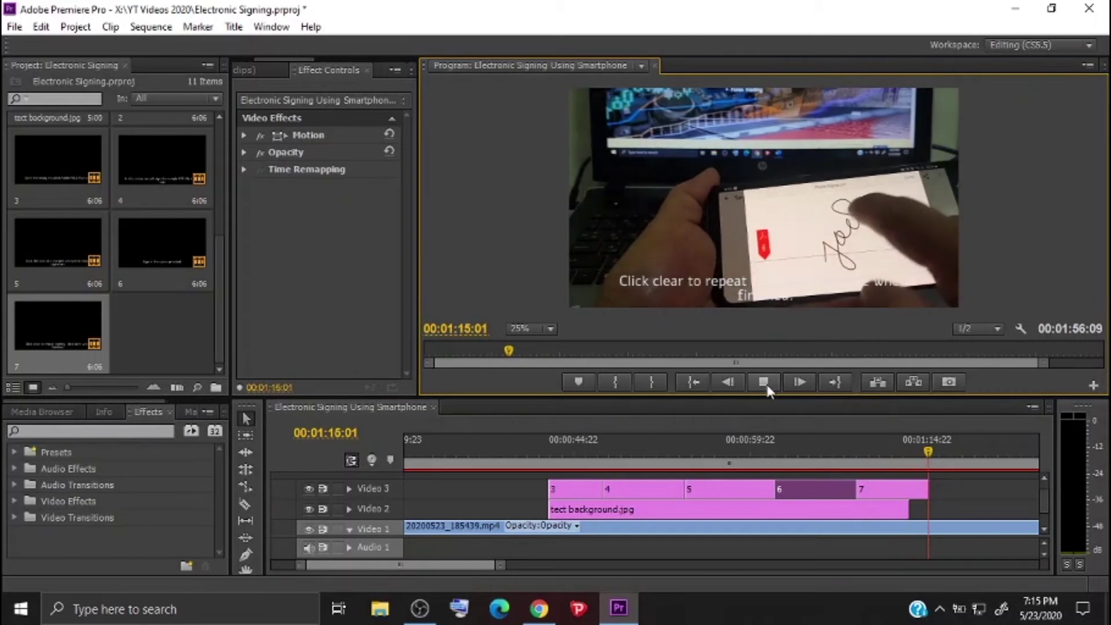
pyautogui.click(767, 388)
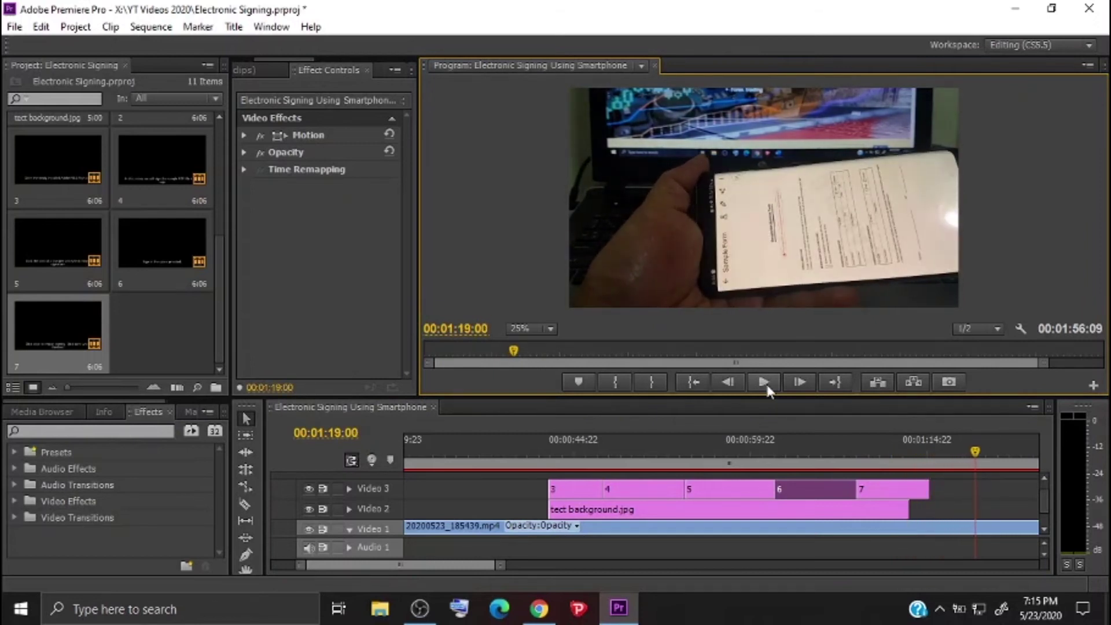
# - Extend the background clip on Video 2 to about 00:01:40 and title 7 to end at 00:01:19:00
pyautogui.moveTo(480, 565); pyautogui.dragTo(509, 562)
pyautogui.moveTo(607, 508); pyautogui.dragTo(929, 510)
pyautogui.moveTo(632, 489); pyautogui.dragTo(681, 489)
# - Play the footage on to 00:01:25:15 and trim the background clip back to the end of title 7
pyautogui.click(764, 381)
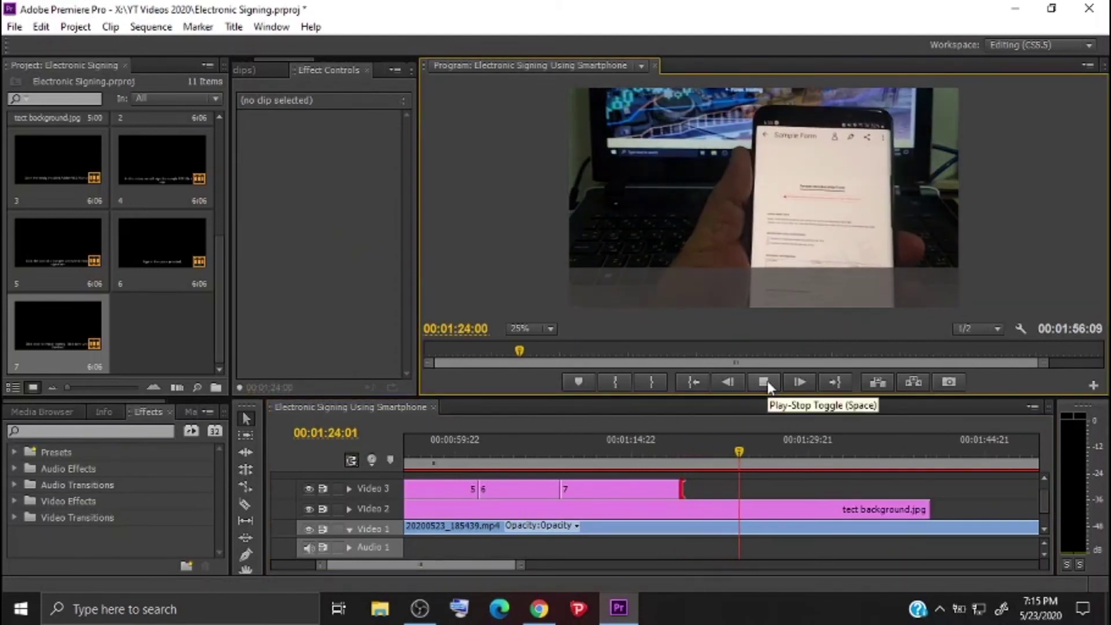
pyautogui.click(767, 381)
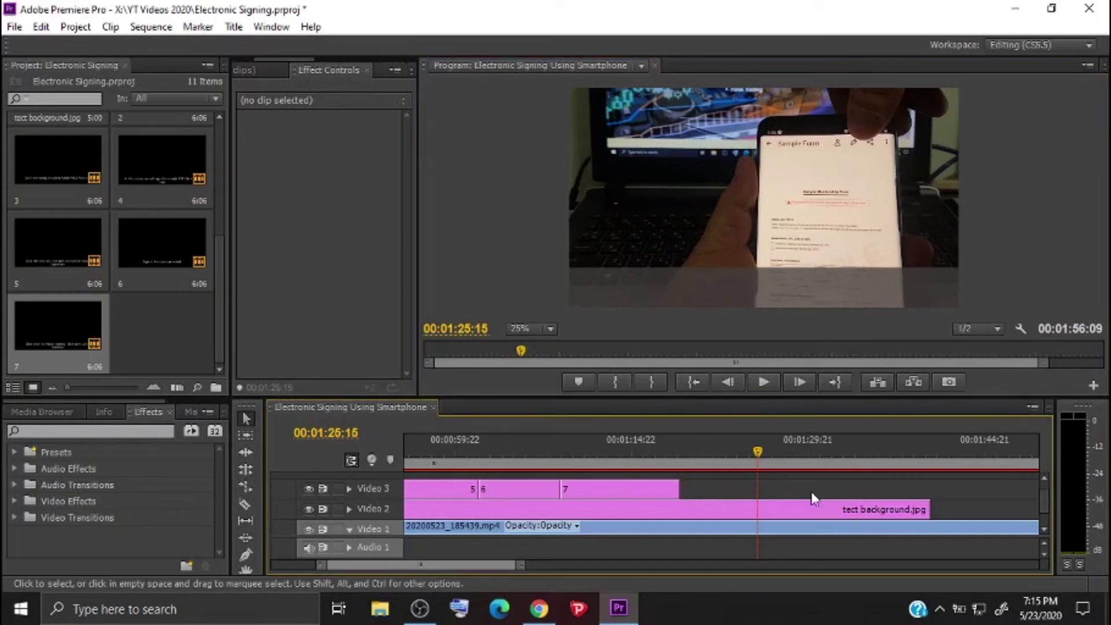
pyautogui.moveTo(927, 509); pyautogui.dragTo(678, 511)
# - Paste a copy of the background clip and place it on Video 2 starting at about 00:01:25:21
pyautogui.rightClick(645, 509)
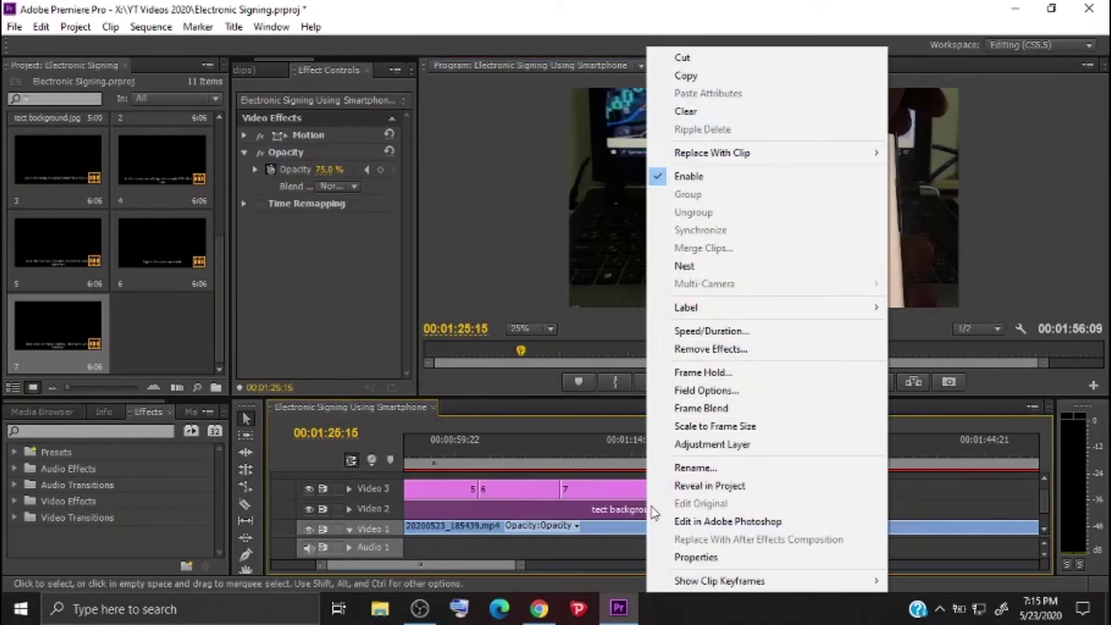
pyautogui.click(672, 74)
pyautogui.moveTo(491, 563)
pyautogui.mouseDown()
pyautogui.moveTo(540, 578)
pyautogui.moveTo(498, 573)
pyautogui.moveTo(505, 565)
pyautogui.mouseUp()
pyautogui.click(572, 458)
pyautogui.hotkey('ctrl', 'v')
pyautogui.scroll(-3, 525, 571)
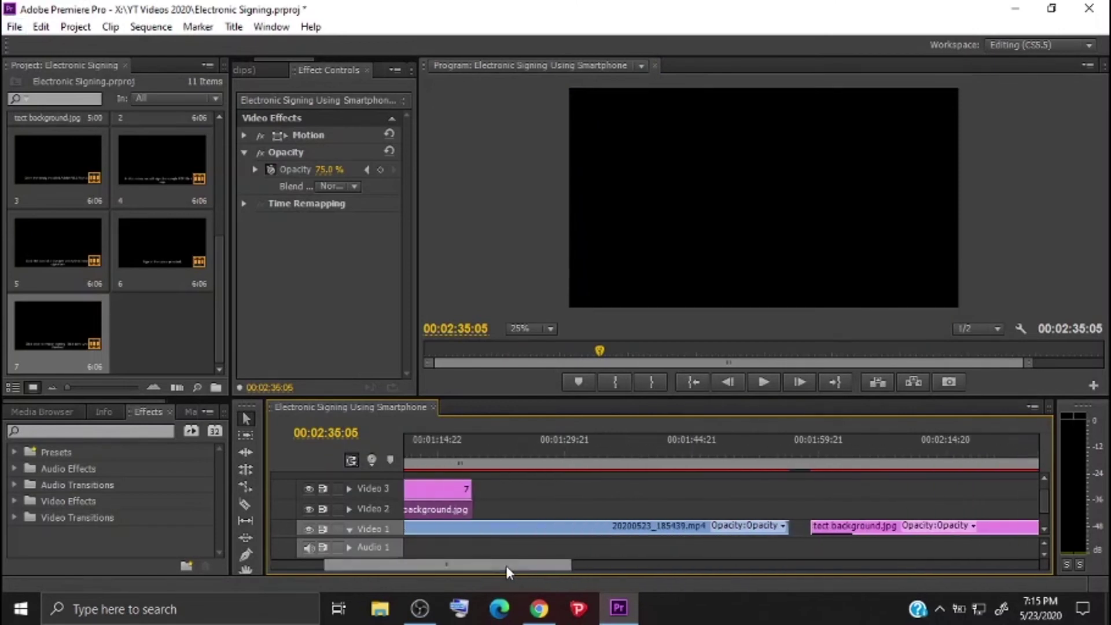
pyautogui.moveTo(836, 516); pyautogui.dragTo(553, 509)
pyautogui.click(530, 459)
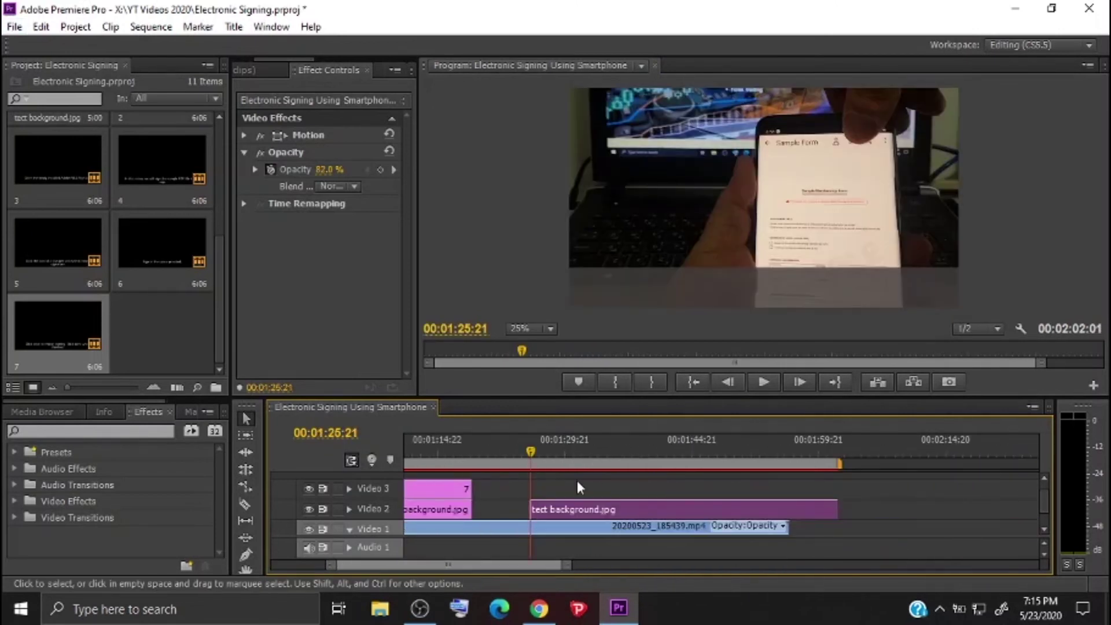
# - Preview the footage at the start of the copied background clip and return the playhead to 00:01:25:19
pyautogui.scroll(3, 589, 543)
pyautogui.moveTo(477, 566); pyautogui.dragTo(472, 566)
pyautogui.moveTo(534, 454); pyautogui.dragTo(529, 454)
pyautogui.click(768, 383)
pyautogui.click(767, 383)
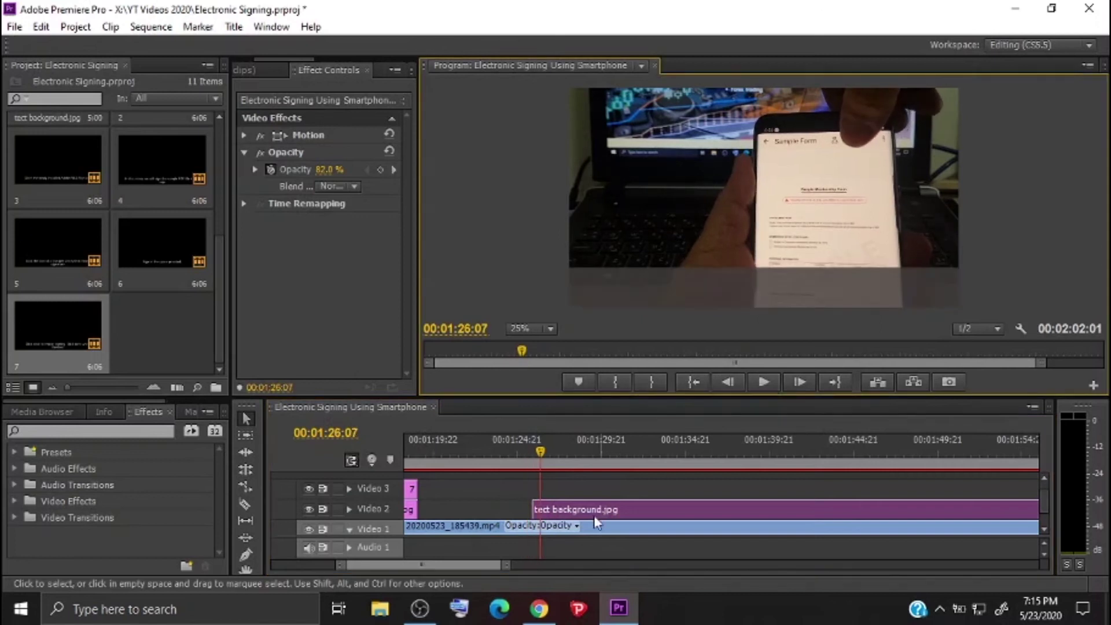
pyautogui.click(529, 460)
pyautogui.click(572, 493)
# - Duplicate title 7 in the project and name the copy 8
pyautogui.click(78, 325)
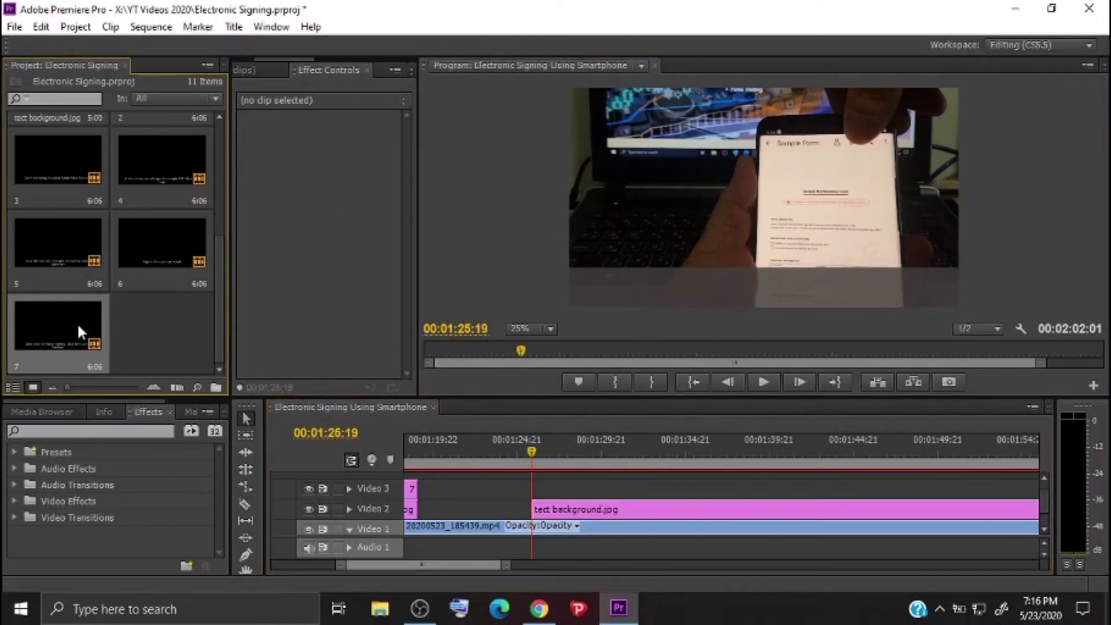
pyautogui.hotkey('ctrl', 'c')
pyautogui.hotkey('ctrl', 'v')
pyautogui.click(119, 369)
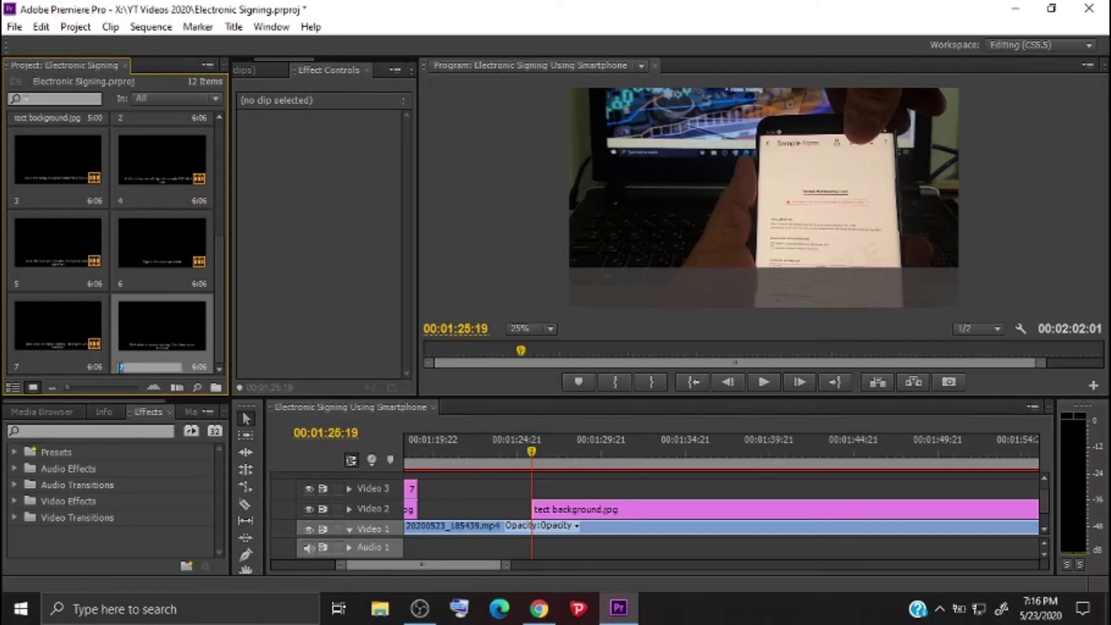
# - Replace title 8's caption with "Click the sign pen icon to access the newly created signature."
pyautogui.doubleClick(166, 334)
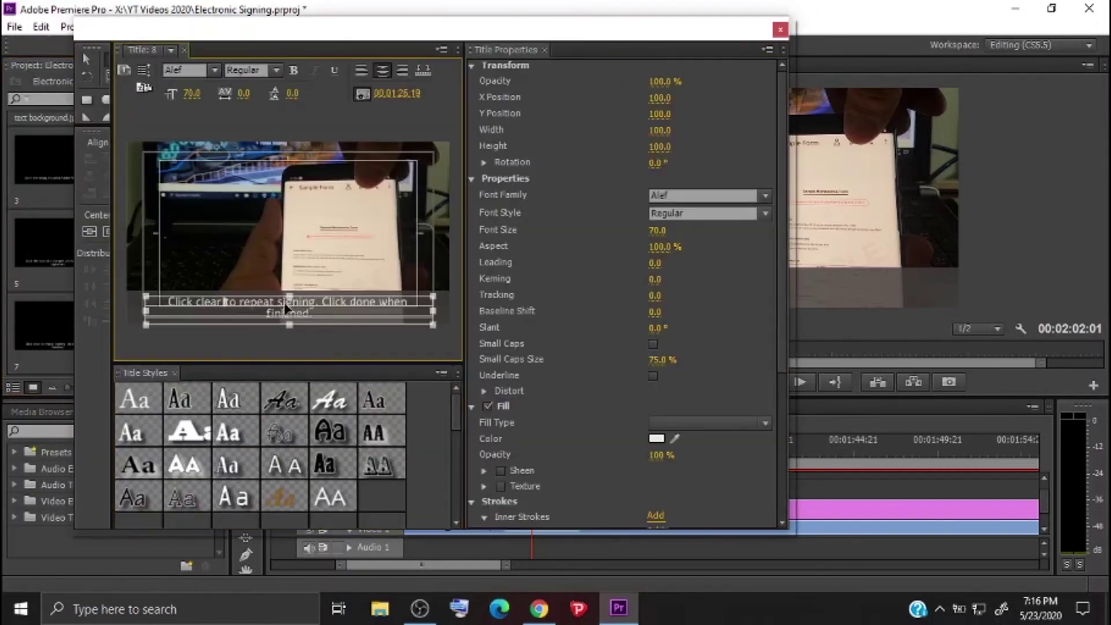
pyautogui.hotkey('ctrl', 'a')
pyautogui.write('Click the')
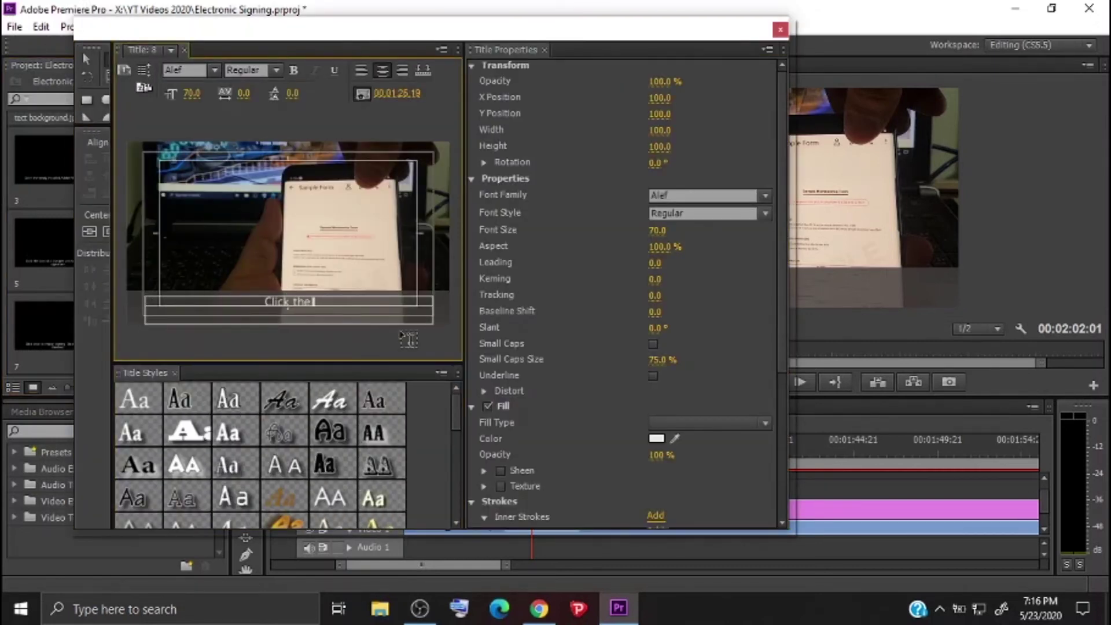
pyautogui.write(' sign pen icon to access the newly created signature.')
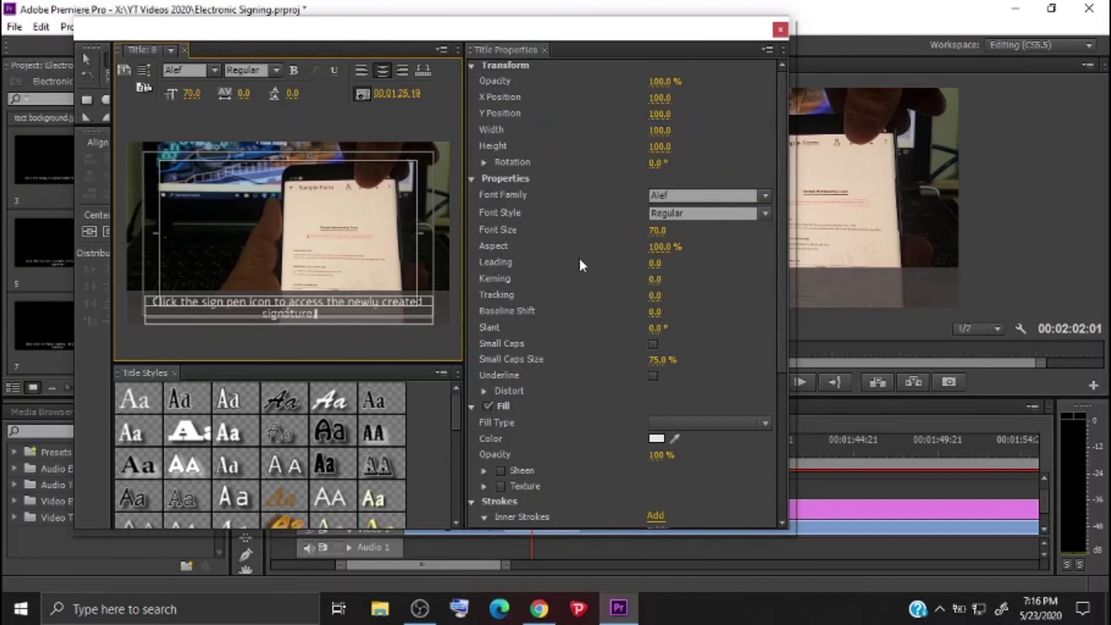
# - Change "to access" to "and click" in title 8's caption and close the title editor
pyautogui.click(322, 303)
pyautogui.press('BackSpace')
pyautogui.press('BackSpace')
pyautogui.press('BackSpace')
pyautogui.press('BackSpace')
pyautogui.press('BackSpace')
pyautogui.press('BackSpace')
pyautogui.press('BackSpace')
pyautogui.press('BackSpace')
pyautogui.press('BackSpace')
pyautogui.write('and click')
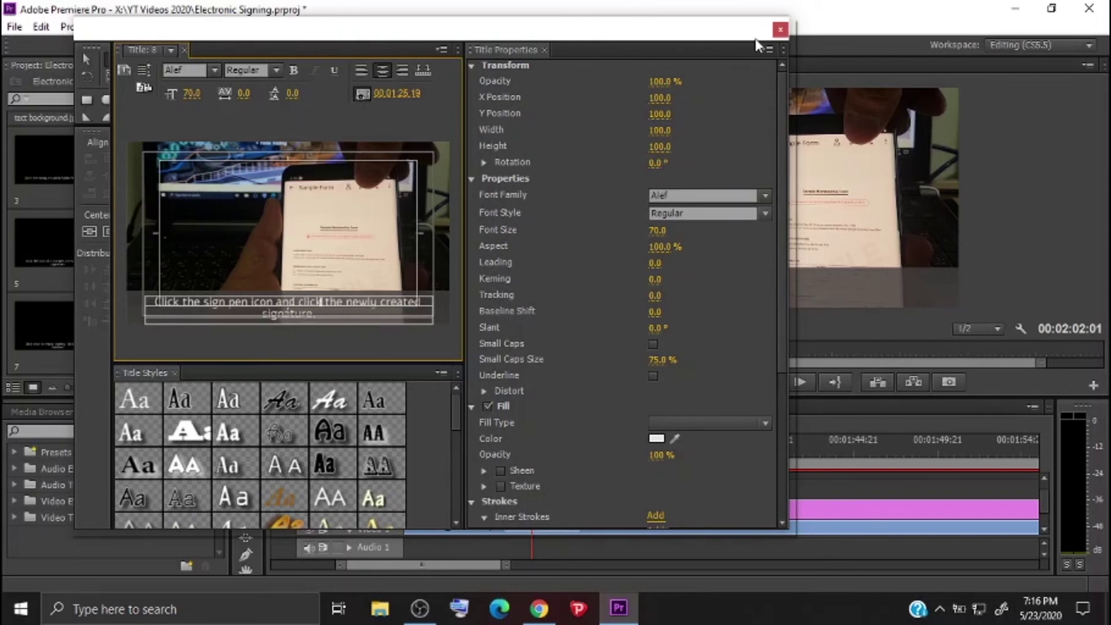
pyautogui.click(779, 29)
# - Place title 8 on Video 3 at the copied background clip's start and trim it to end at 00:01:30:14
pyautogui.moveTo(162, 327); pyautogui.dragTo(581, 489)
pyautogui.click(763, 382)
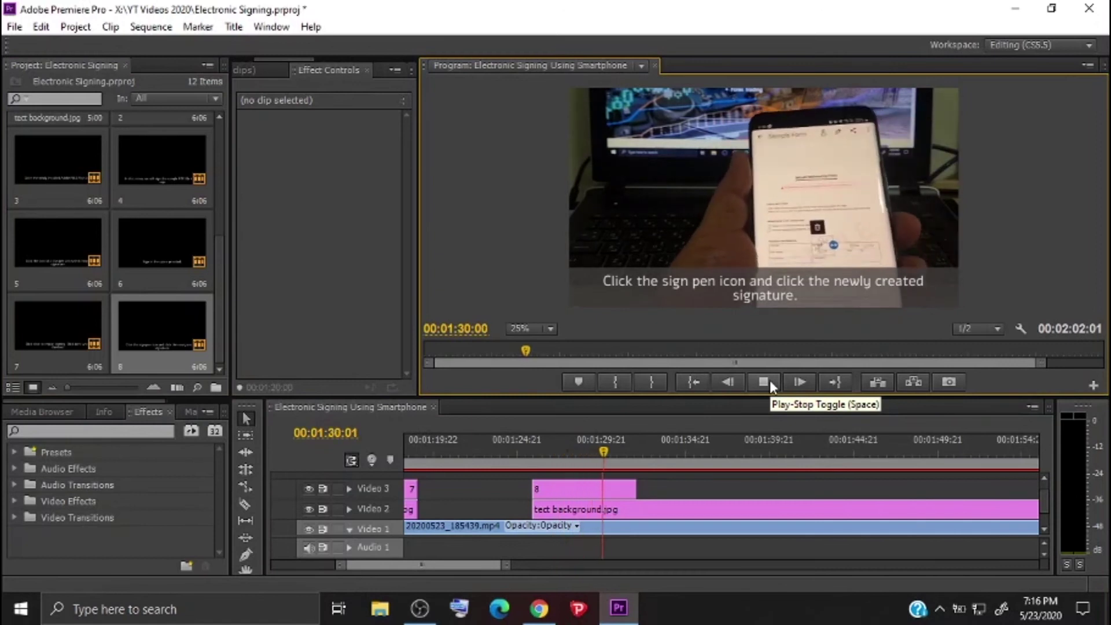
pyautogui.click(770, 380)
pyautogui.moveTo(635, 489); pyautogui.dragTo(613, 491)
# - Duplicate title 8 in the project and name the copy 9
pyautogui.click(128, 345)
pyautogui.scroll(-1, 98, 371)
pyautogui.click(117, 350)
# - Caption title 9 "The signature would appear in the PDF file. Drag to position it." and place it on Video 3 directly after title 8
pyautogui.doubleClick(51, 329)
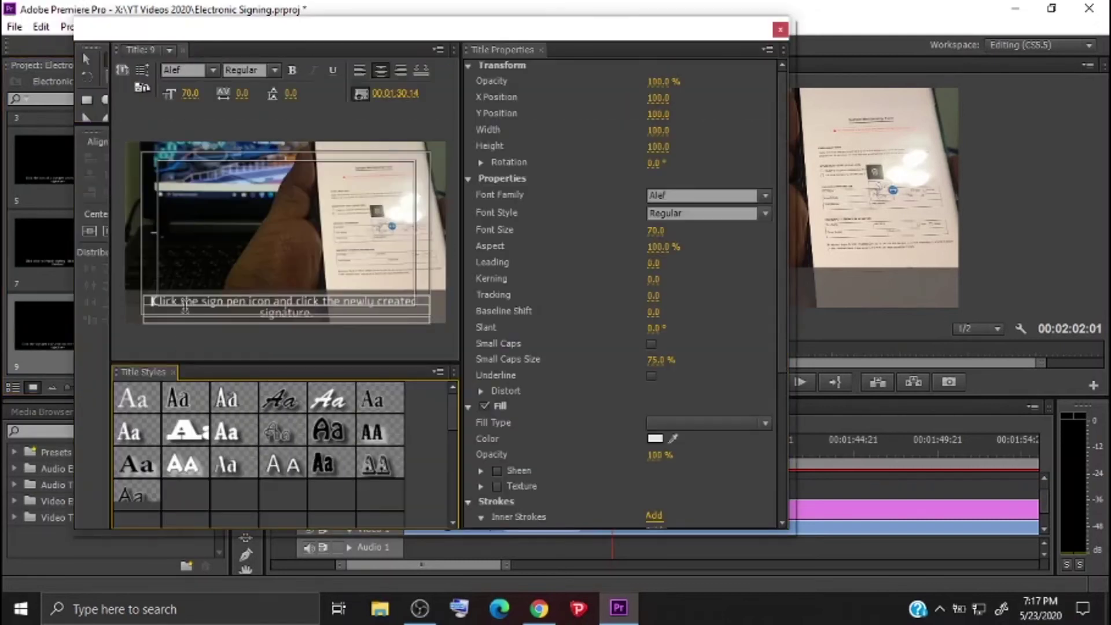
pyautogui.write('The signature')
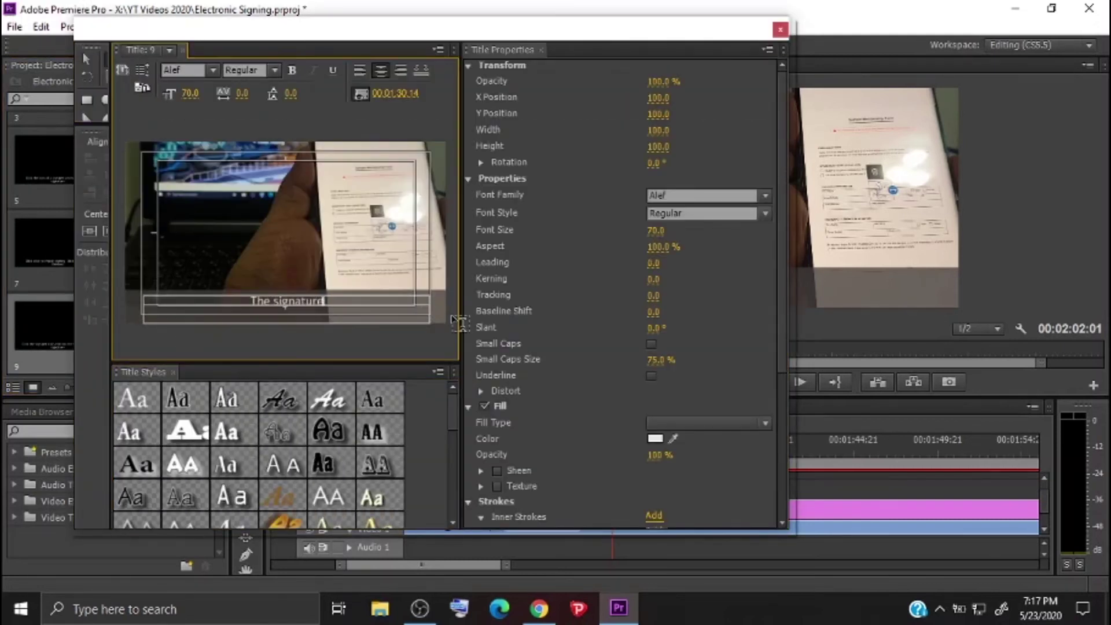
pyautogui.write(' would appear in the')
pyautogui.write(' PDF file. Drag')
pyautogui.write(' to p')
pyautogui.write('osition')
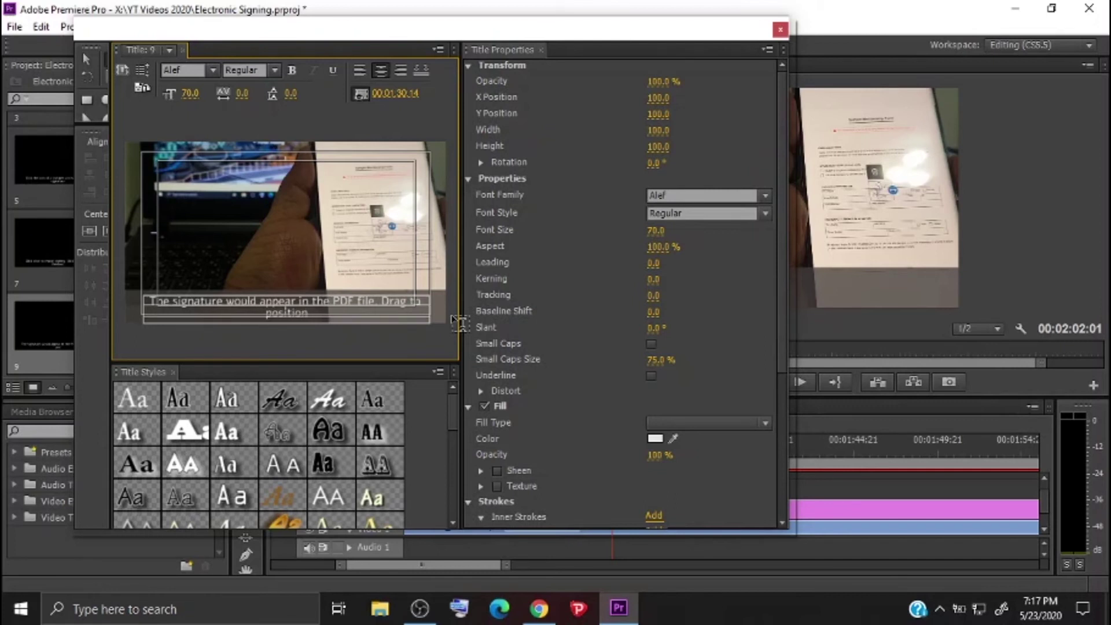
pyautogui.write(' it.')
pyautogui.hotkey('ctrl', 'w')
pyautogui.moveTo(58, 327); pyautogui.dragTo(622, 490)
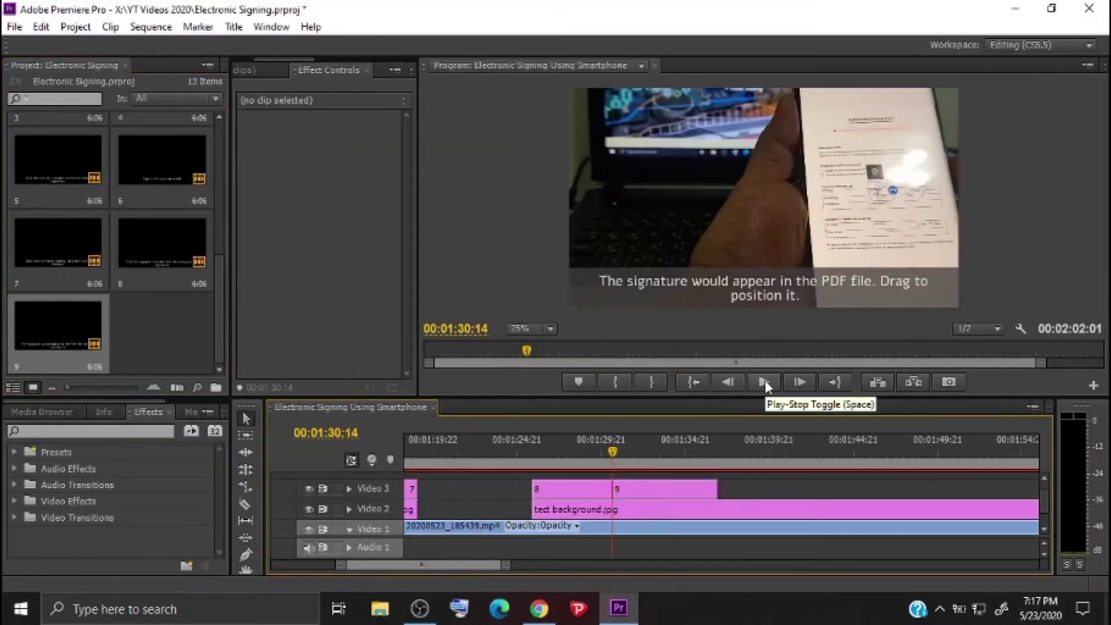
# - Reopen title 9 and reword its caption to "Drag your signature to position it in the document."
pyautogui.doubleClick(648, 492)
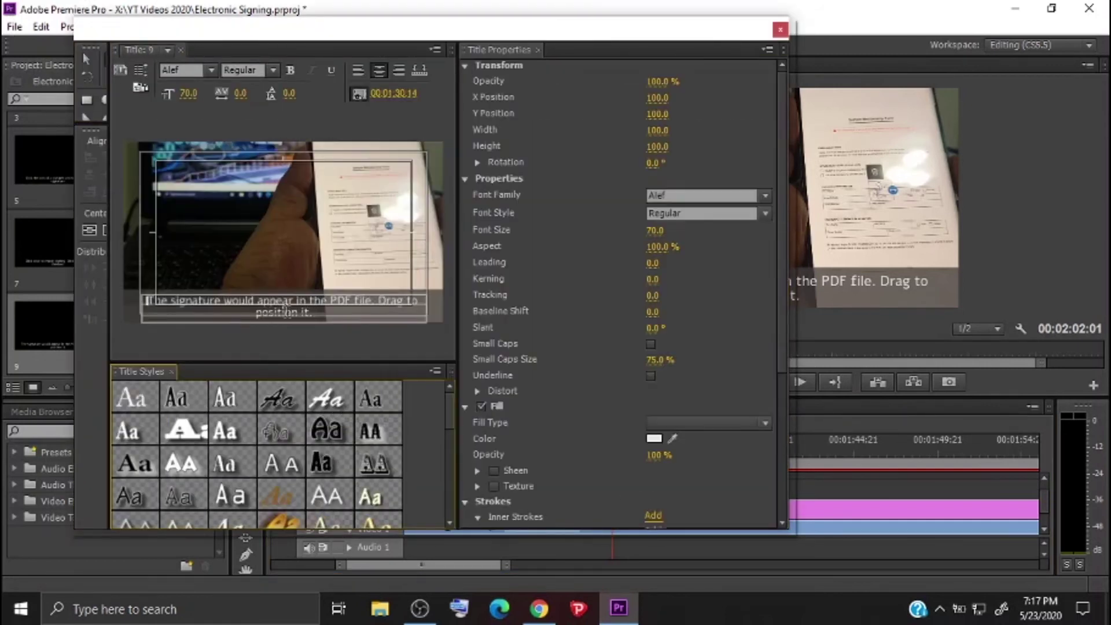
pyautogui.click(162, 300)
pyautogui.moveTo(145, 300); pyautogui.dragTo(379, 300)
pyautogui.press('BackSpace')
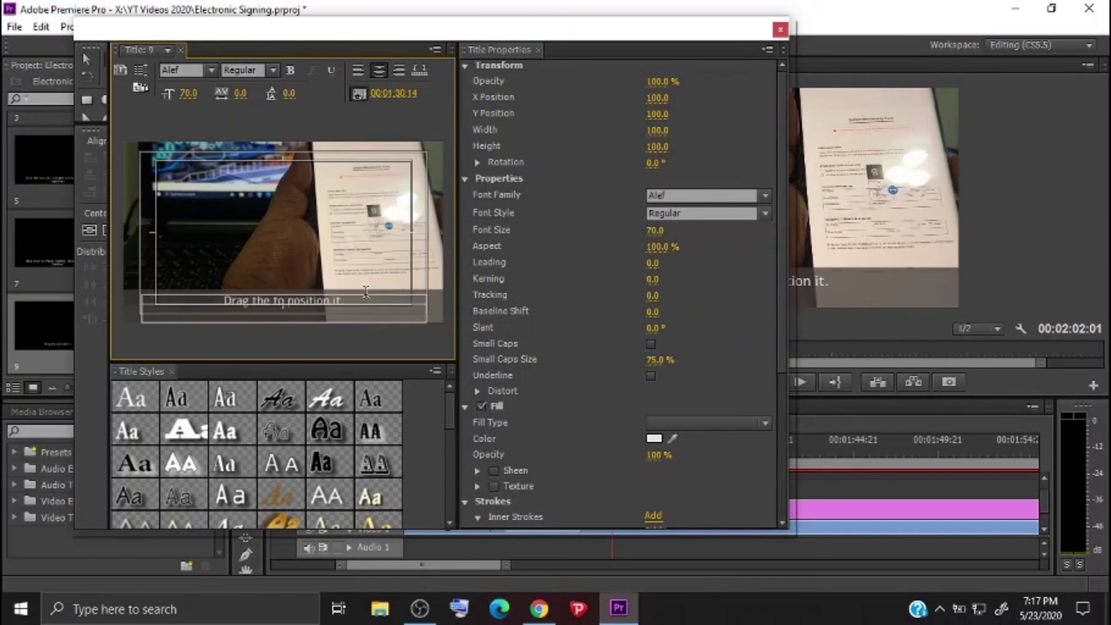
pyautogui.write('your signature')
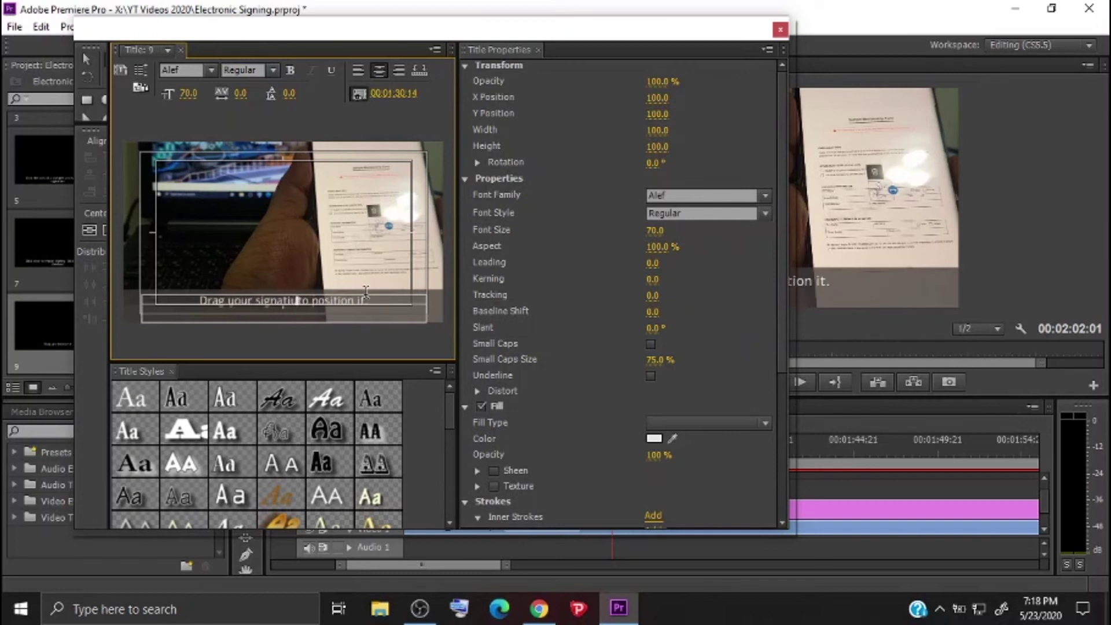
pyautogui.press('End')
pyautogui.press('BackSpace')
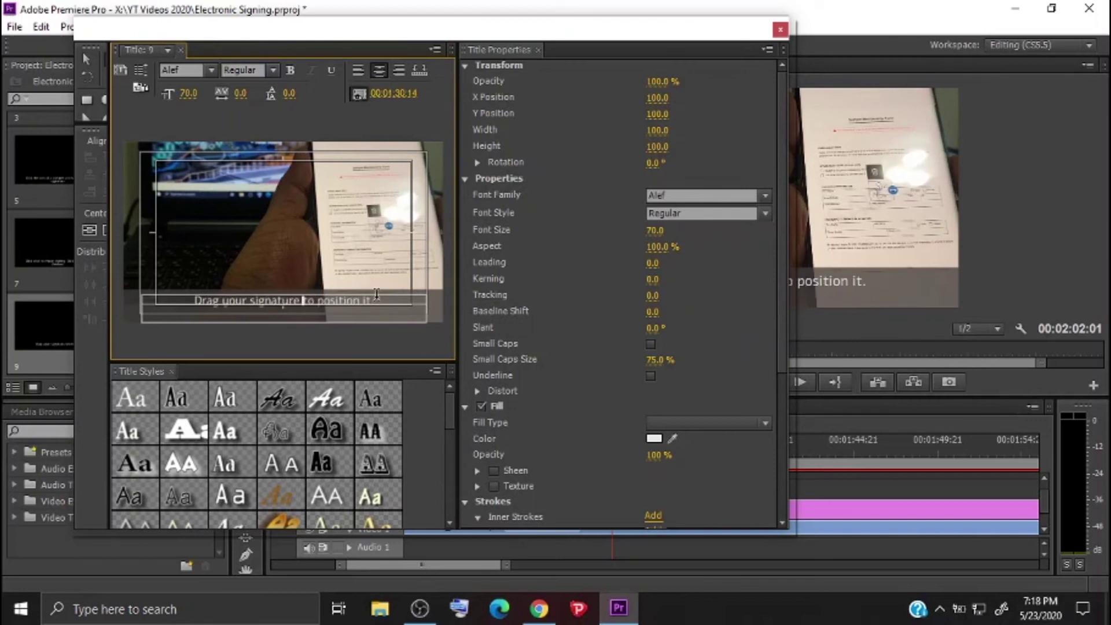
pyautogui.write('in the d')
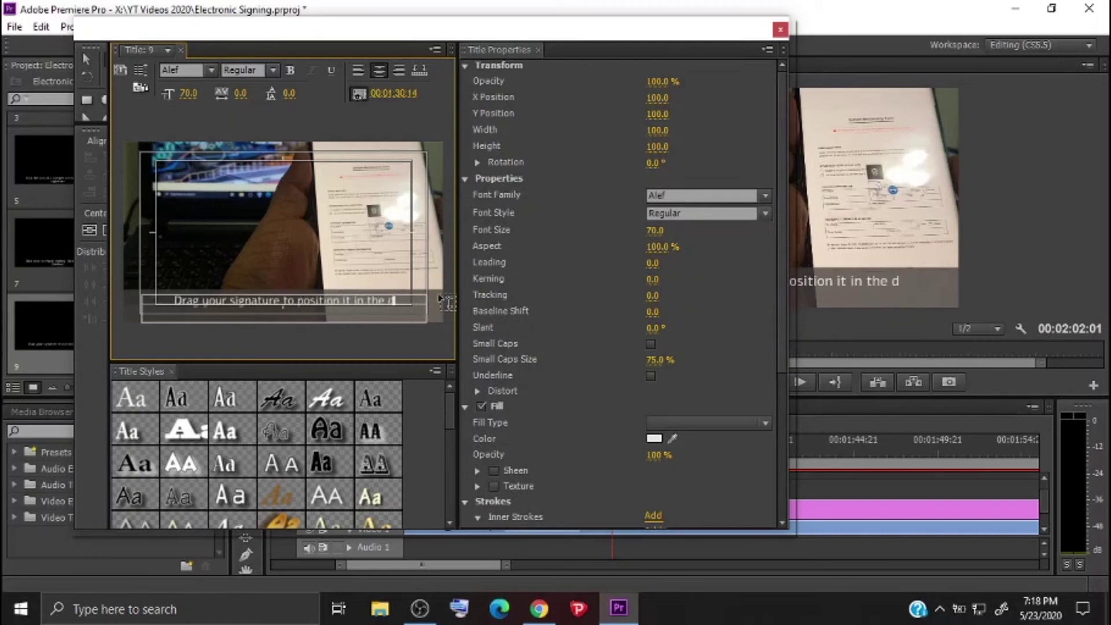
pyautogui.write('ocument.')
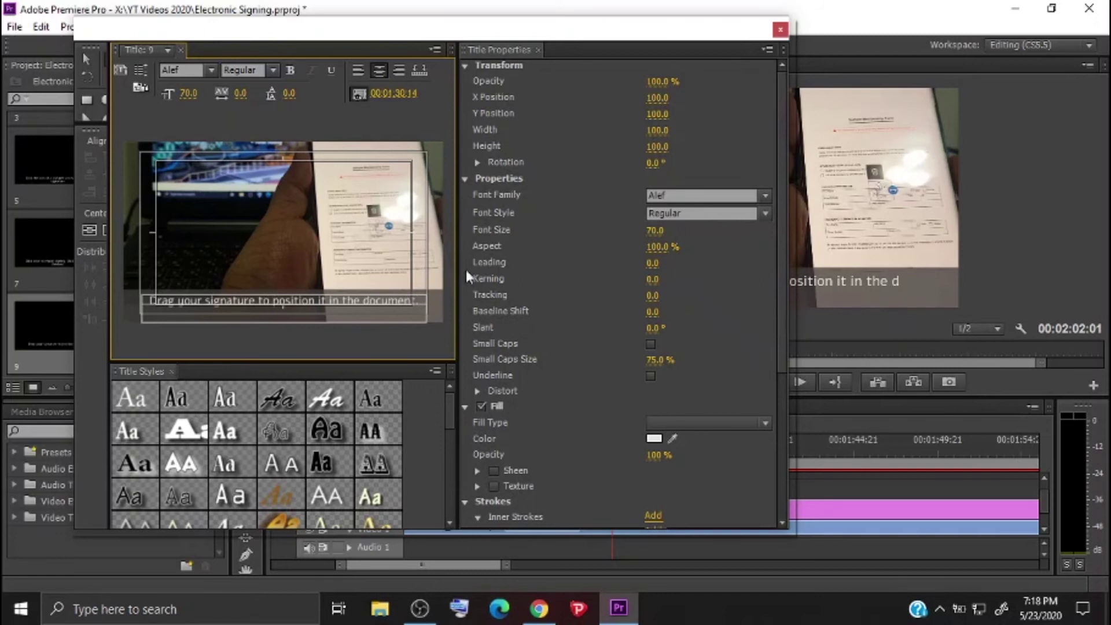
# - Preview title 9 over the footage and trim it on Video 3 to end at 00:01:34:05
pyautogui.click(89, 355)
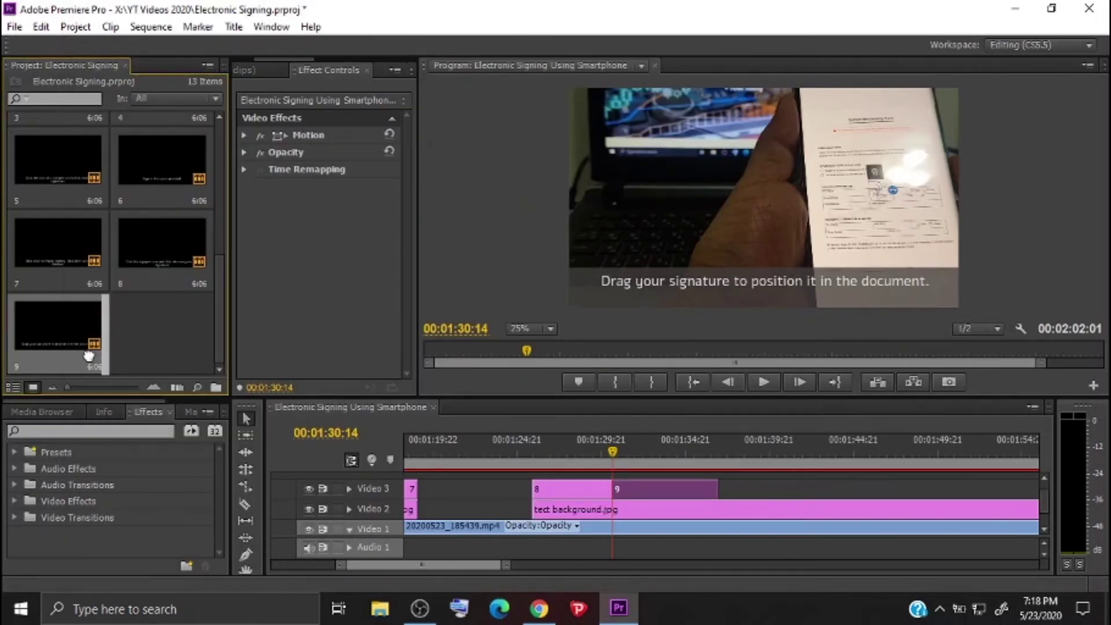
pyautogui.click(762, 383)
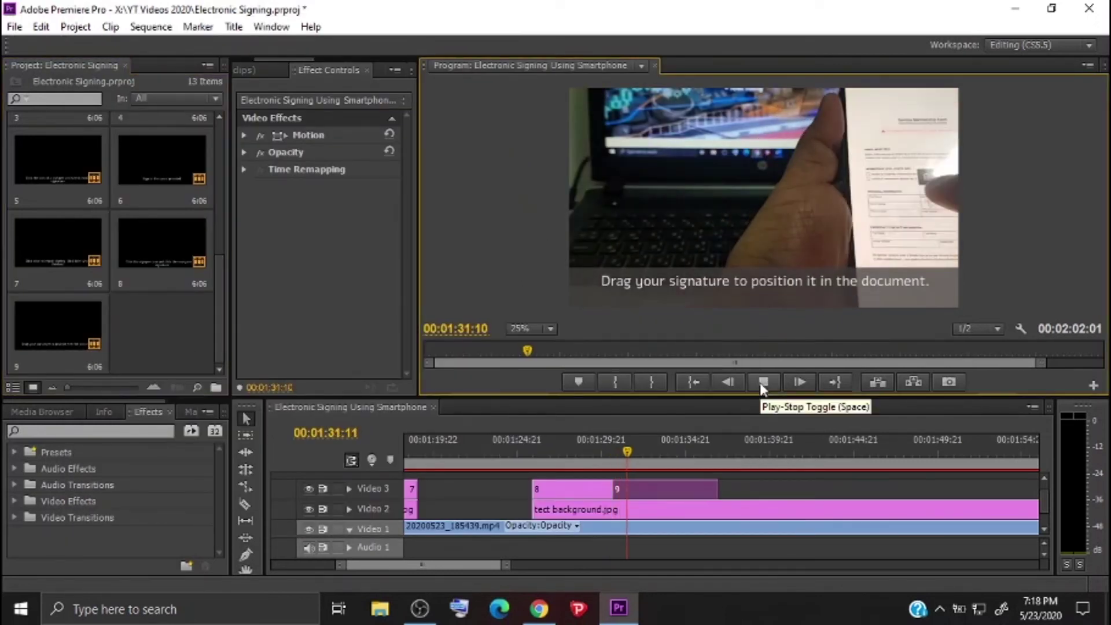
pyautogui.click(759, 383)
pyautogui.moveTo(718, 488); pyautogui.dragTo(668, 492)
# - Duplicate title 9 in the project as title 10 and caption the copy "You may resize the signature."
pyautogui.click(85, 340)
pyautogui.hotkey('ctrl', 'c')
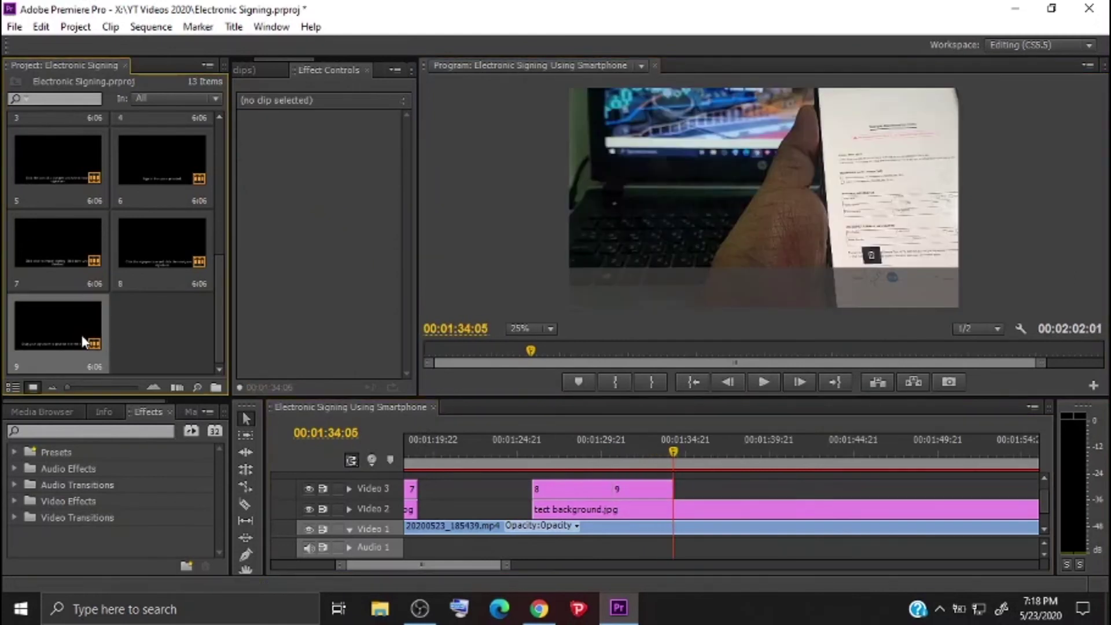
pyautogui.hotkey('ctrl', 'v')
pyautogui.doubleClick(158, 328)
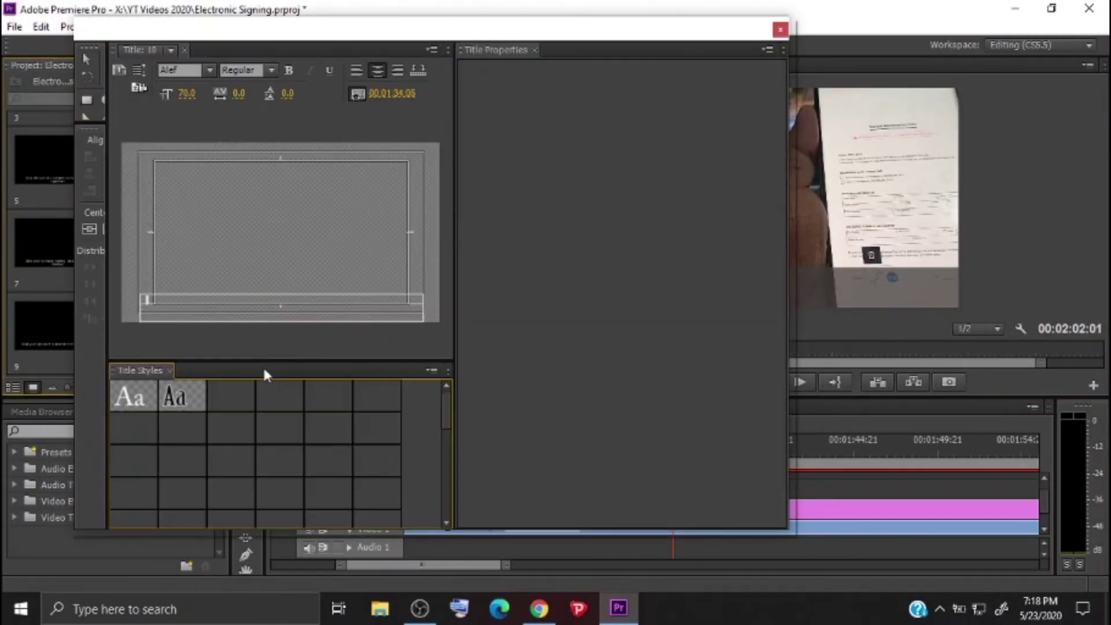
pyautogui.doubleClick(377, 306)
pyautogui.hotkey('ctrl', 'a')
pyautogui.write('You may resize ithe sign')
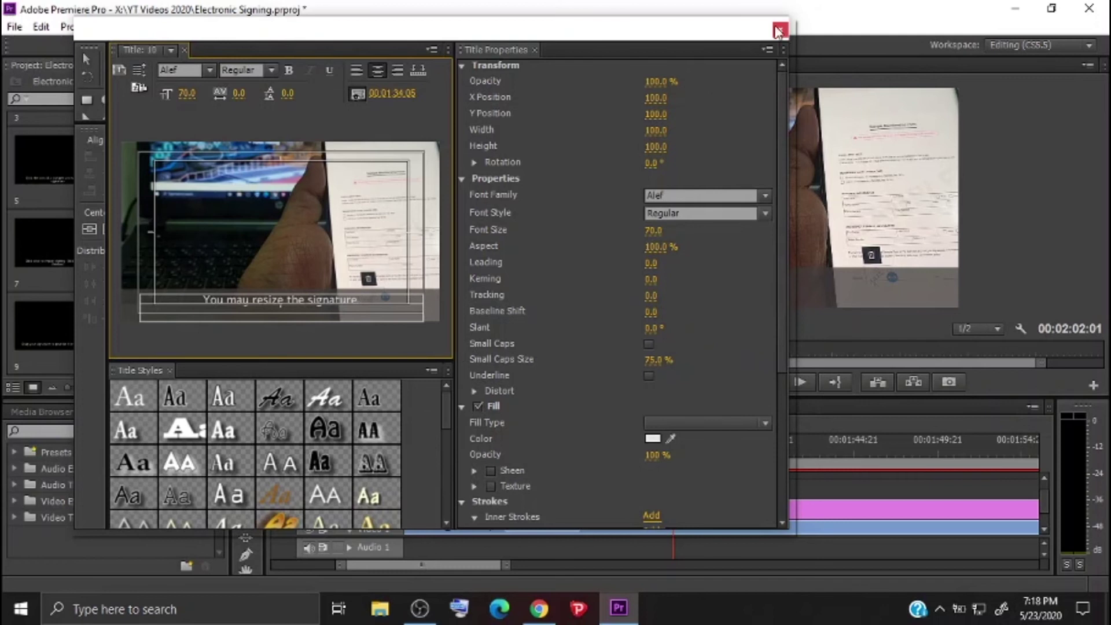
pyautogui.click(778, 30)
# - Place title 10 on Video 3 directly after title 9 and shorten its end to match the resizing footage
pyautogui.click(762, 383)
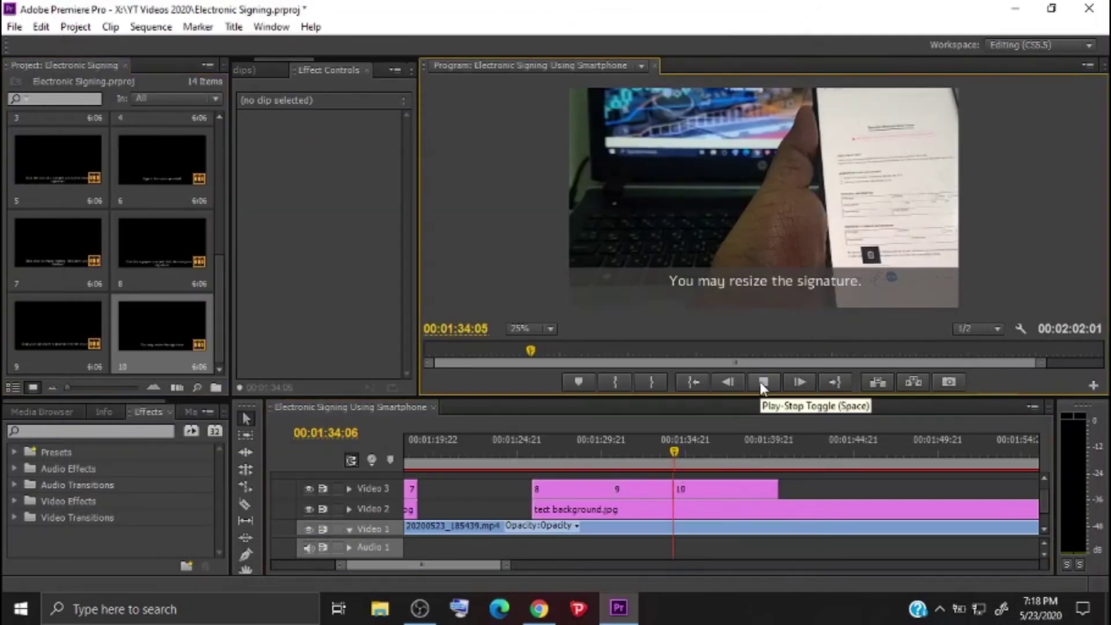
pyautogui.click(762, 381)
pyautogui.moveTo(777, 489); pyautogui.dragTo(736, 491)
# - Play the footage on to the sharing moment and set the playhead at 00:01:47:20
pyautogui.click(764, 382)
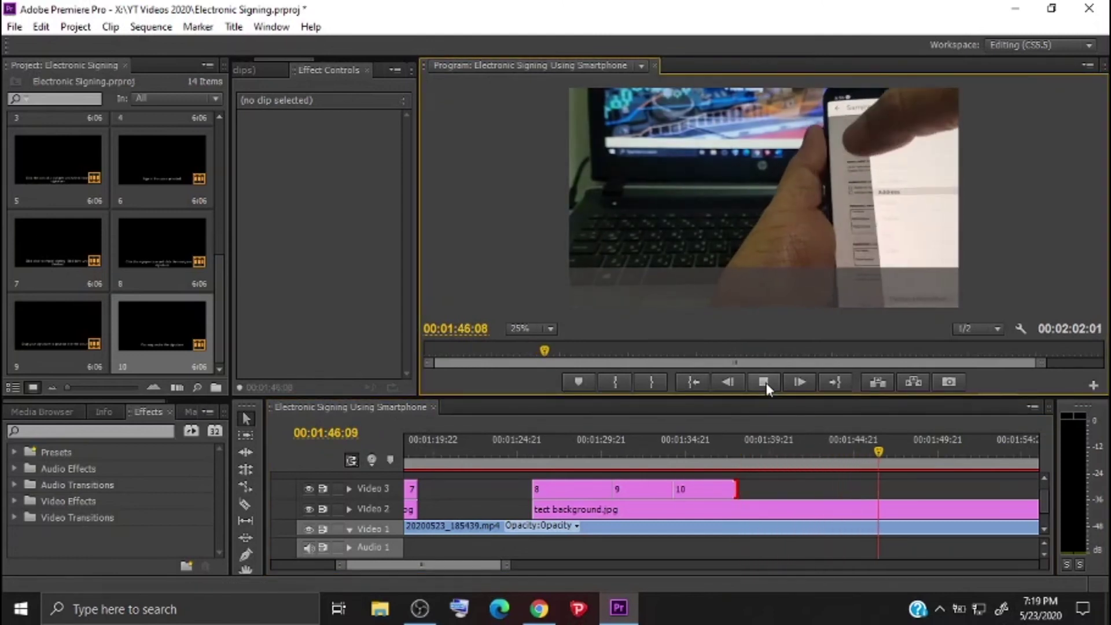
pyautogui.click(764, 382)
pyautogui.click(764, 382)
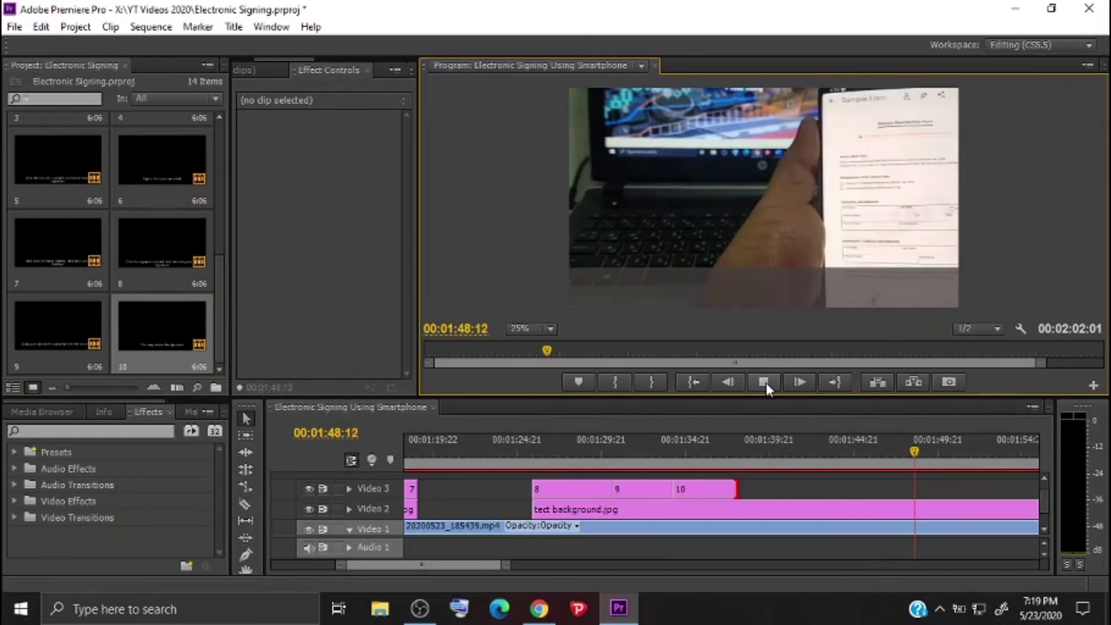
pyautogui.click(764, 382)
pyautogui.moveTo(918, 467); pyautogui.dragTo(901, 463)
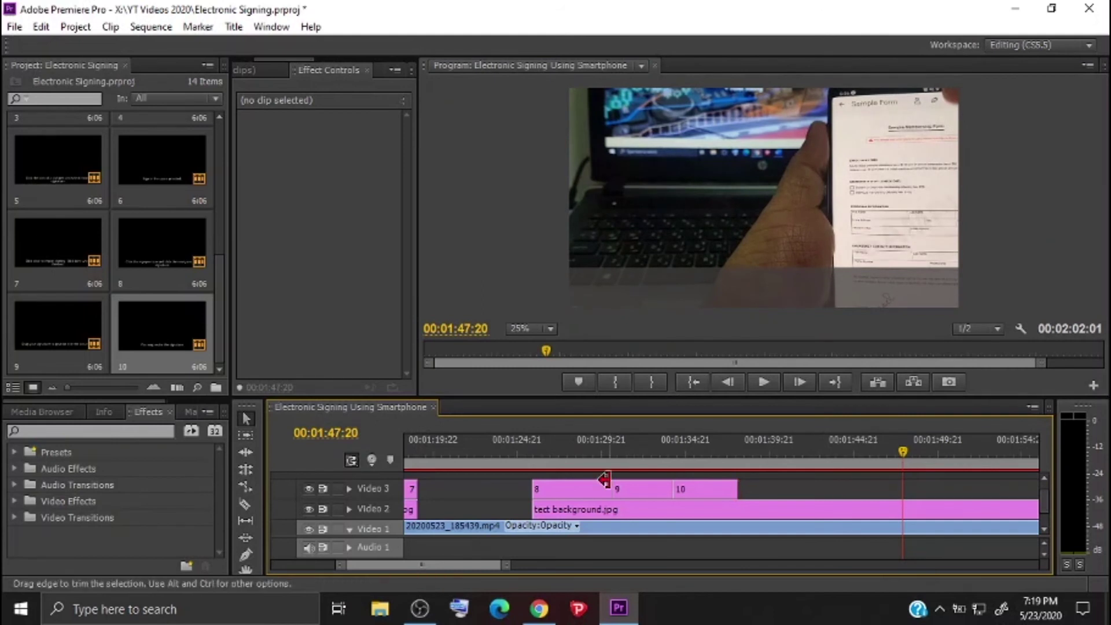
# - Duplicate title 10 in the project and name the copy 11
pyautogui.click(165, 345)
pyautogui.click(763, 484)
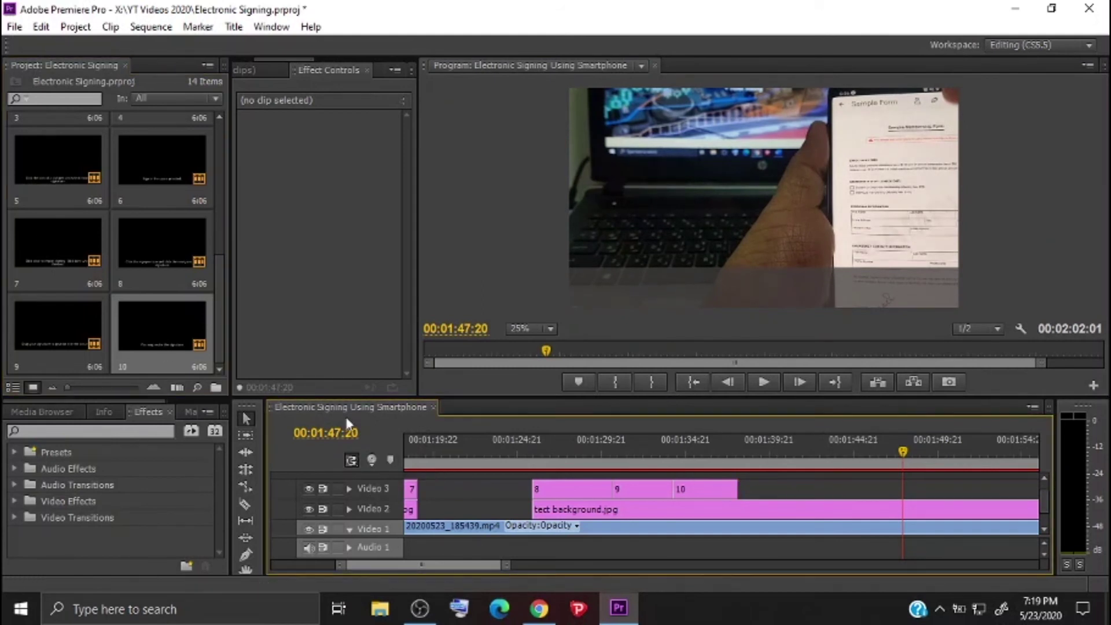
pyautogui.click(162, 355)
pyautogui.hotkey('ctrl', 'v')
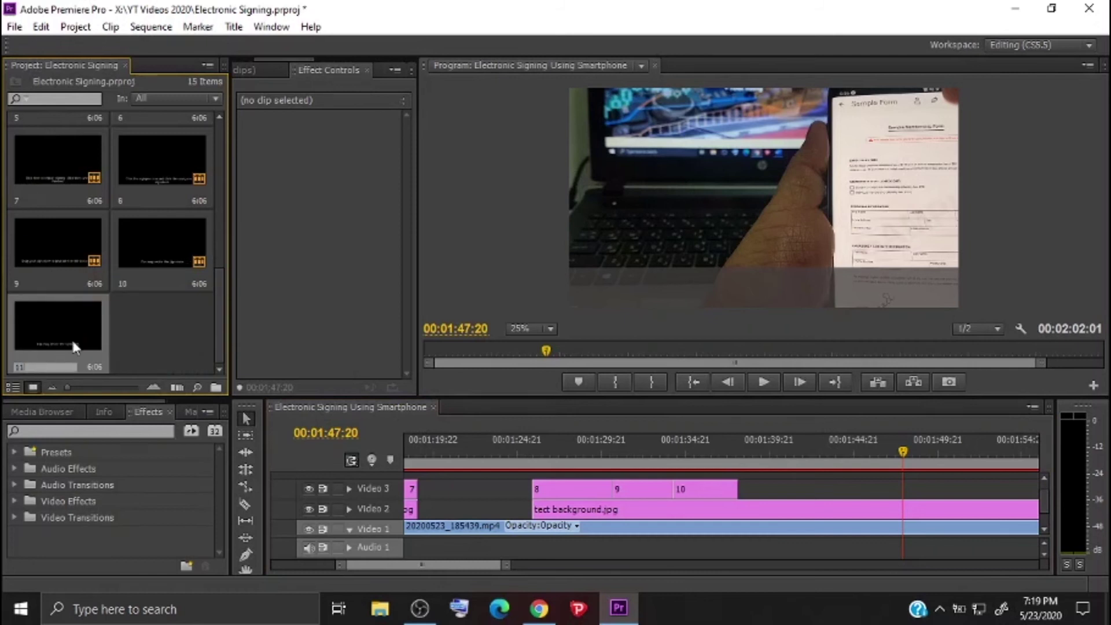
# - Caption title 11 "Tap the sharing icon to share/forward the signed document." and place it on Video 3 at 00:01:47:20
pyautogui.doubleClick(68, 355)
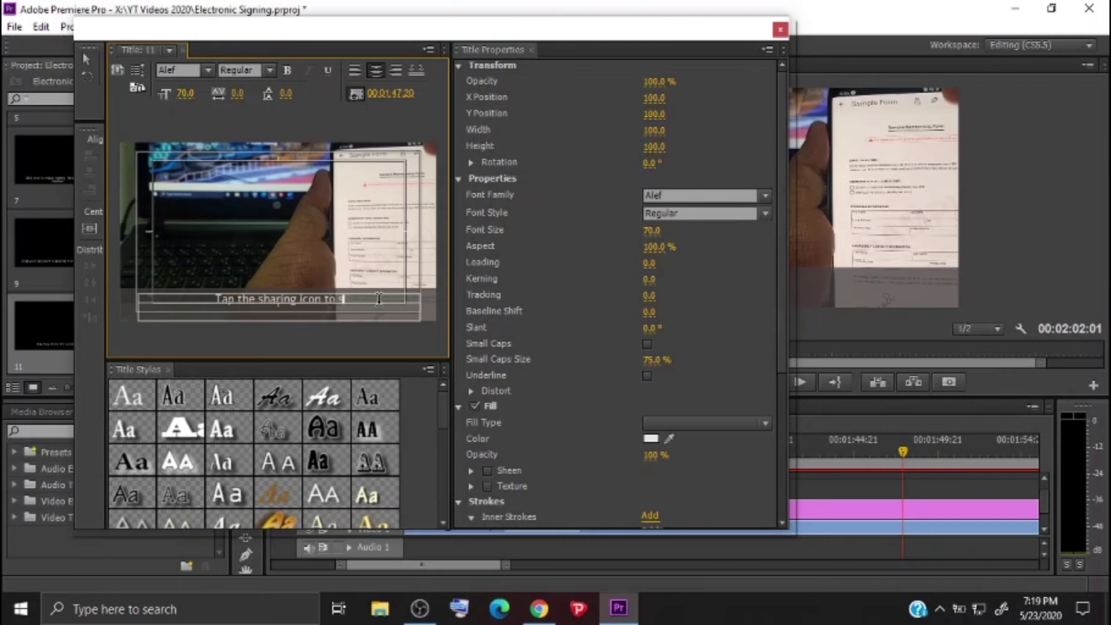
pyautogui.write('rd the signed document')
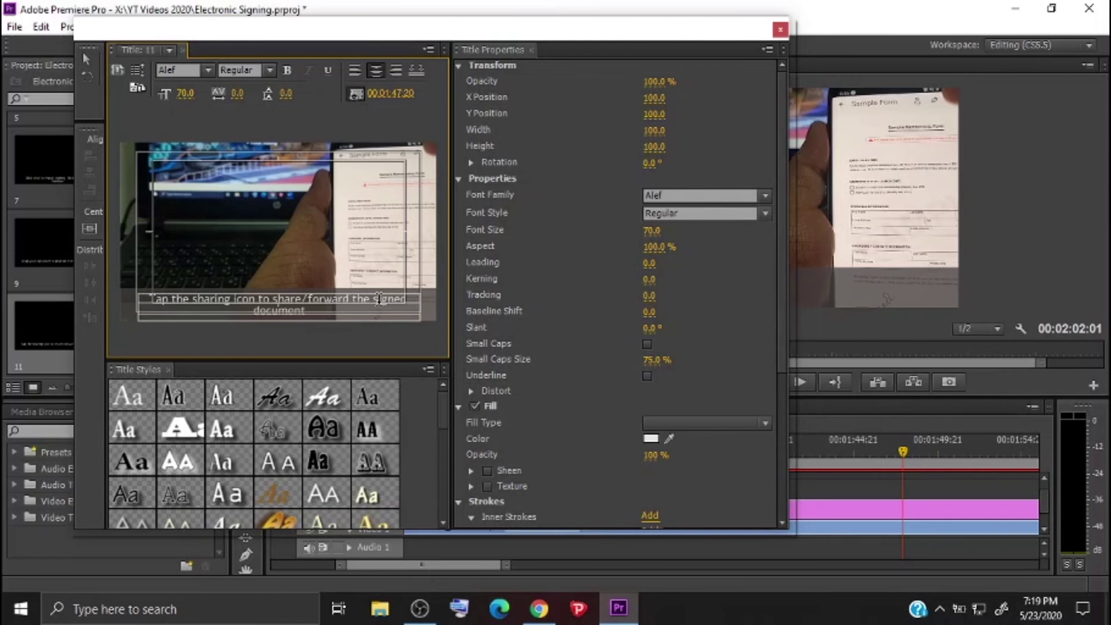
pyautogui.click(780, 30)
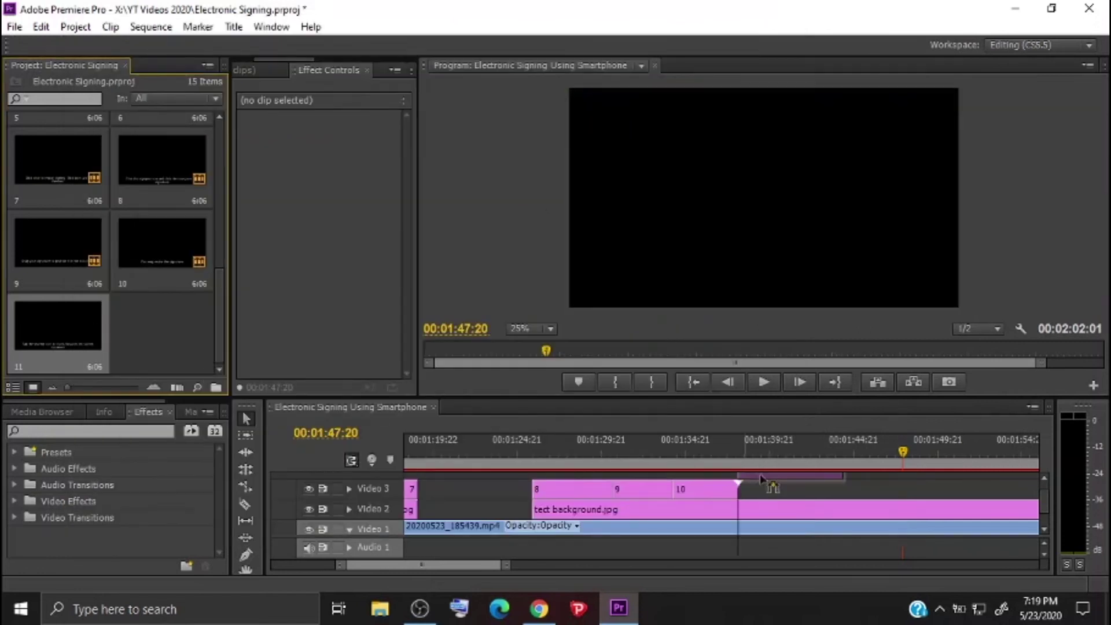
# - Trim the phone footage on Video 1 and the text background on Video 2 to end at 00:01:55:12
pyautogui.click(767, 382)
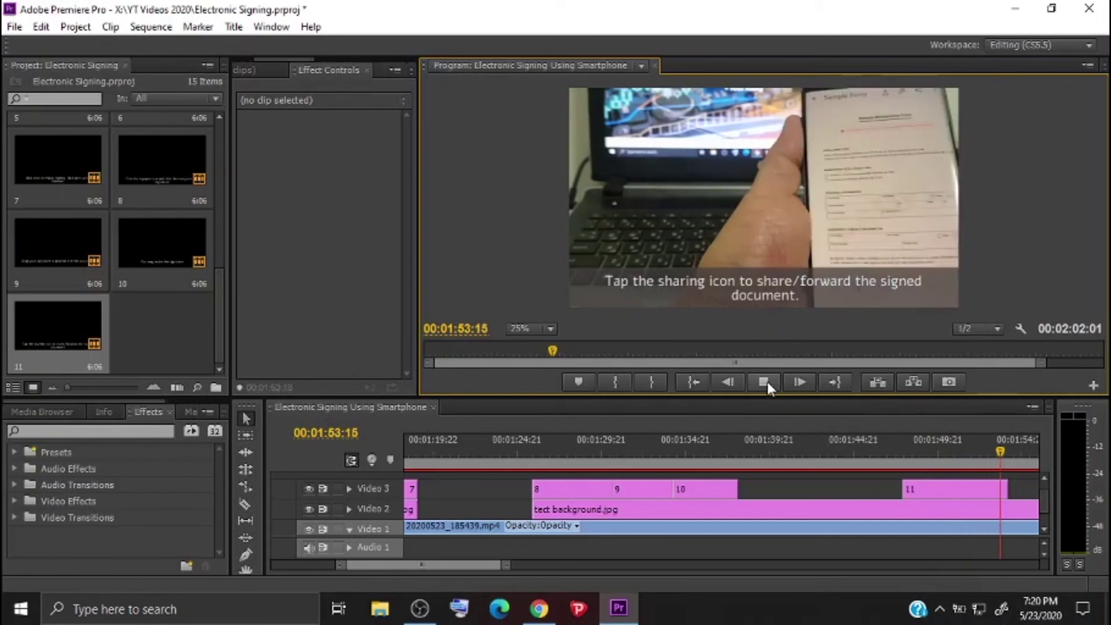
pyautogui.click(767, 382)
pyautogui.moveTo(471, 528); pyautogui.dragTo(462, 527)
pyautogui.moveTo(567, 512); pyautogui.dragTo(459, 521)
pyautogui.moveTo(500, 567); pyautogui.dragTo(472, 577)
# - Reword title 8's caption to "Tap the sign pen icon and click the newly created signature."
pyautogui.click(677, 488)
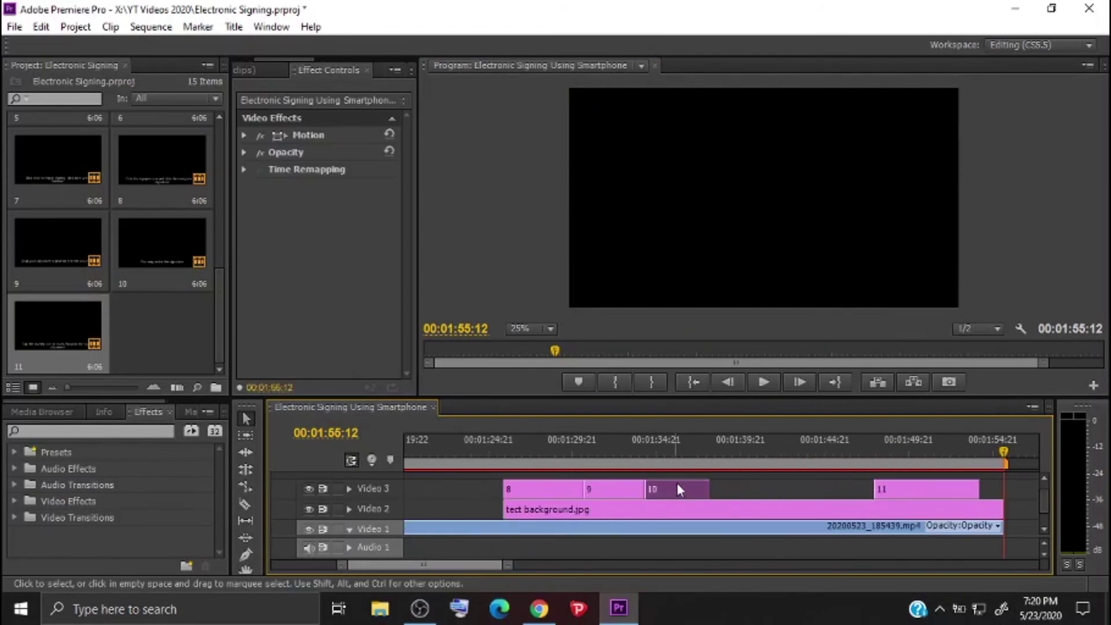
pyautogui.click(673, 458)
pyautogui.click(612, 461)
pyautogui.click(546, 467)
pyautogui.doubleClick(539, 487)
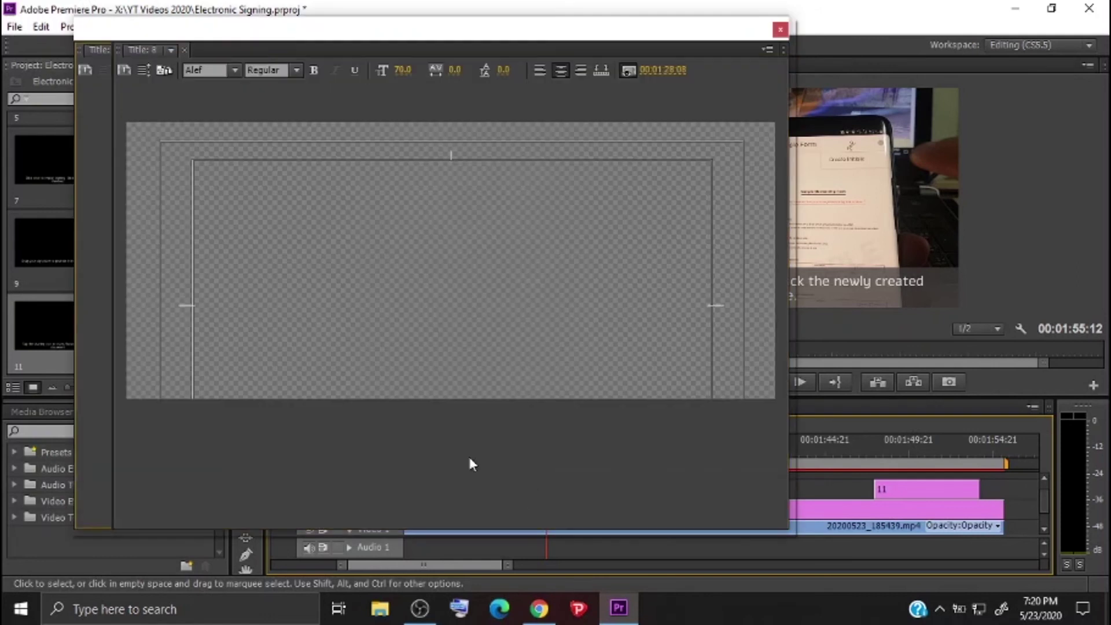
pyautogui.press('BackSpace')
pyautogui.press('BackSpace')
pyautogui.press('BackSpace')
pyautogui.press('BackSpace')
pyautogui.press('BackSpace')
pyautogui.write('Tap')
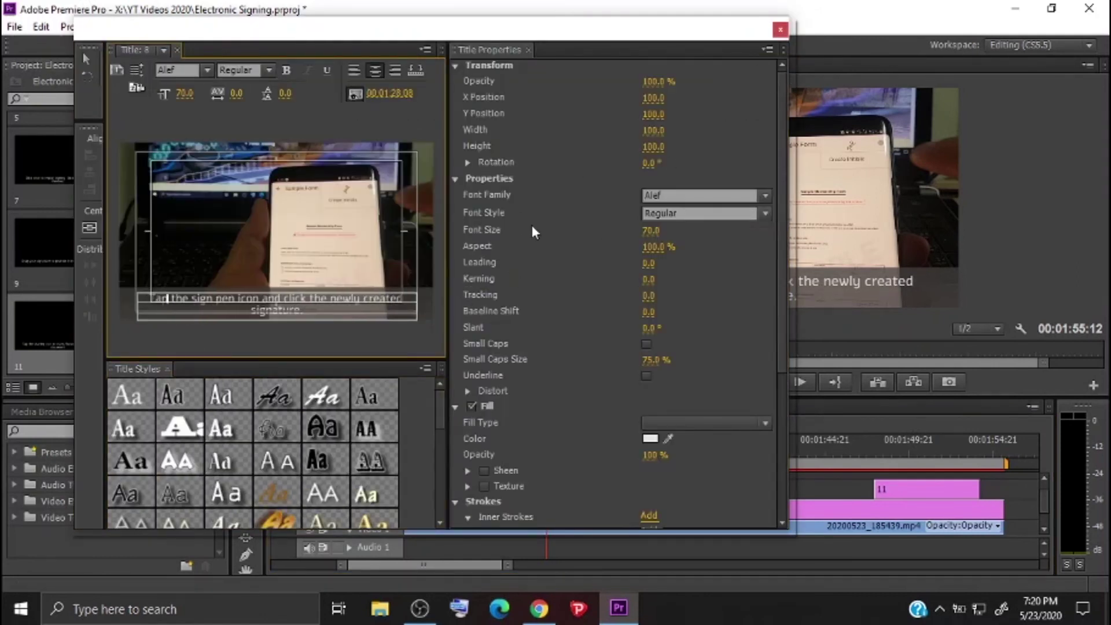
pyautogui.click(780, 29)
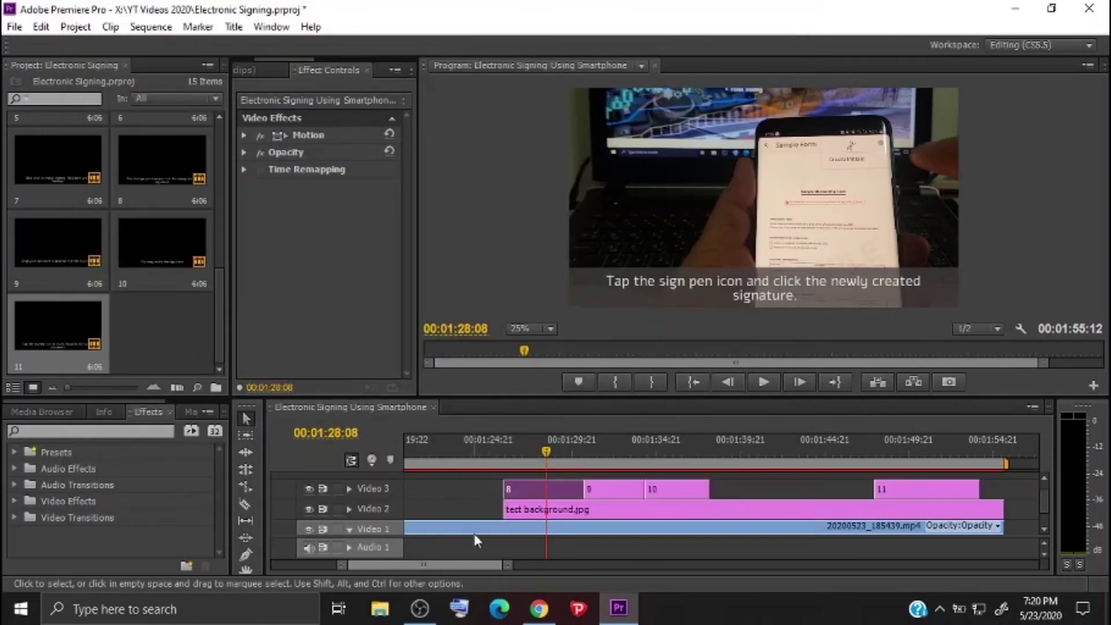
# - Reword title 7's caption to: Tap "clear" to repeat signing. Tap "done" when finished
pyautogui.scroll(3, 462, 564)
pyautogui.click(588, 463)
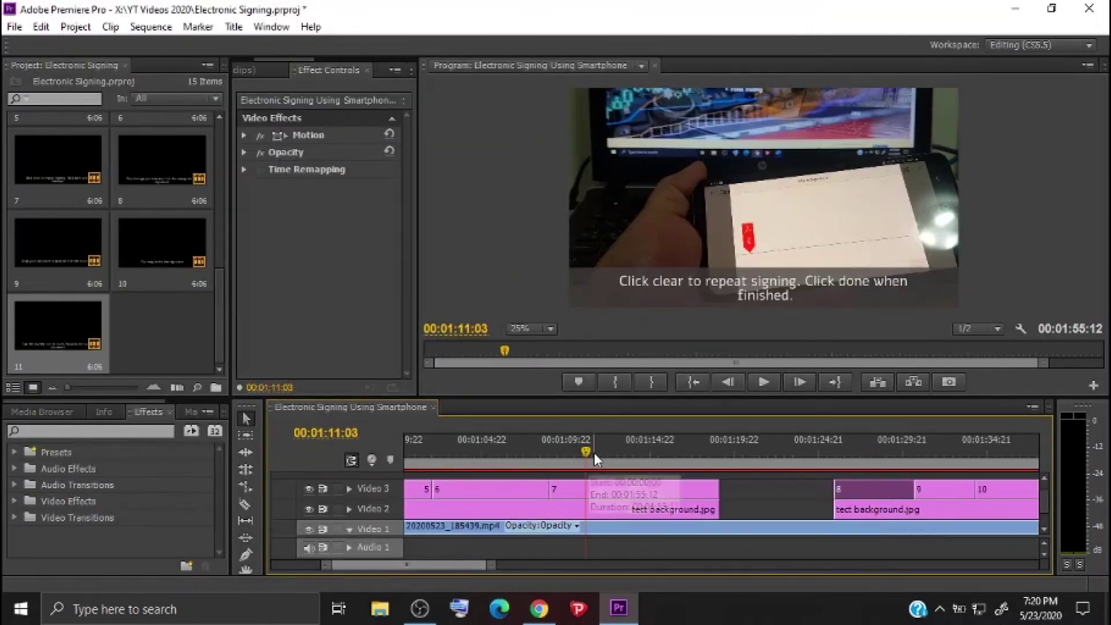
pyautogui.doubleClick(626, 490)
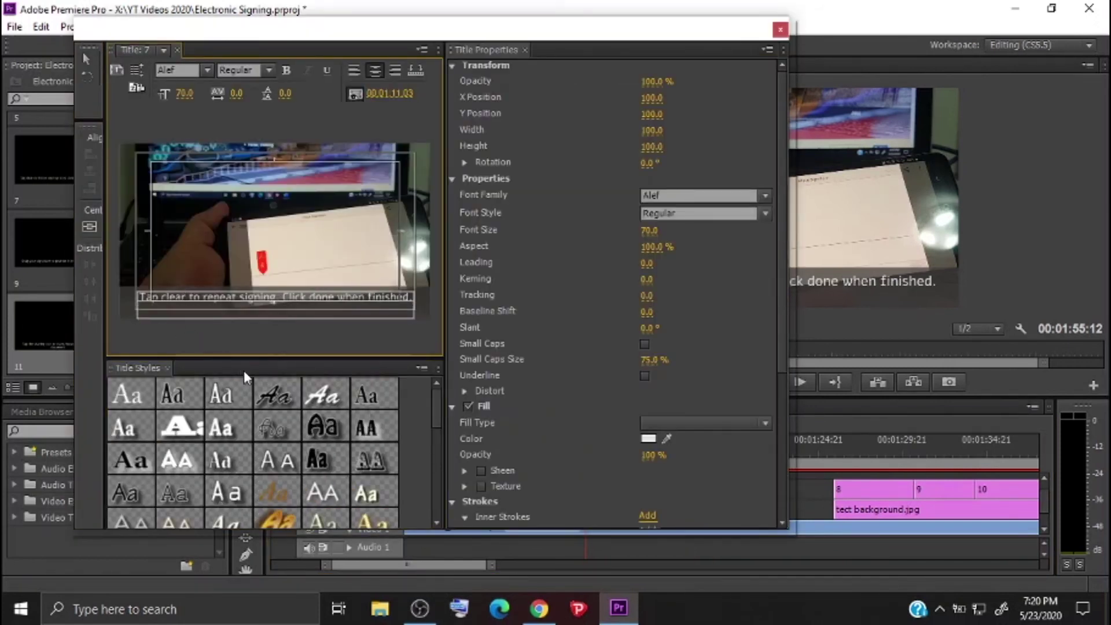
pyautogui.write('"')
pyautogui.write('"')
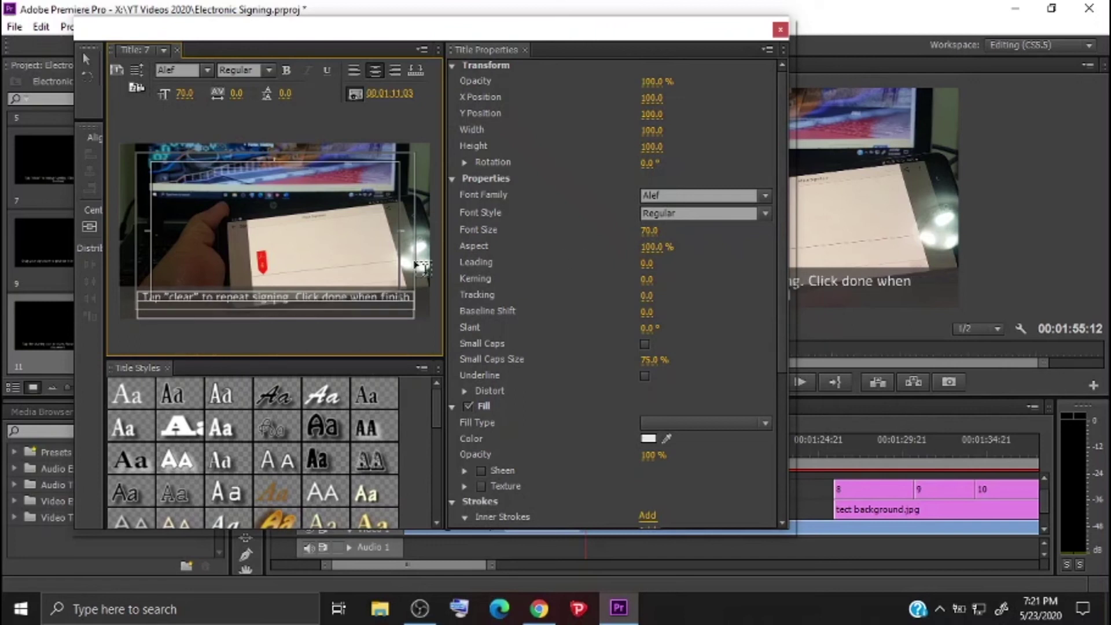
pyautogui.doubleClick(322, 297)
pyautogui.write('Tap ')
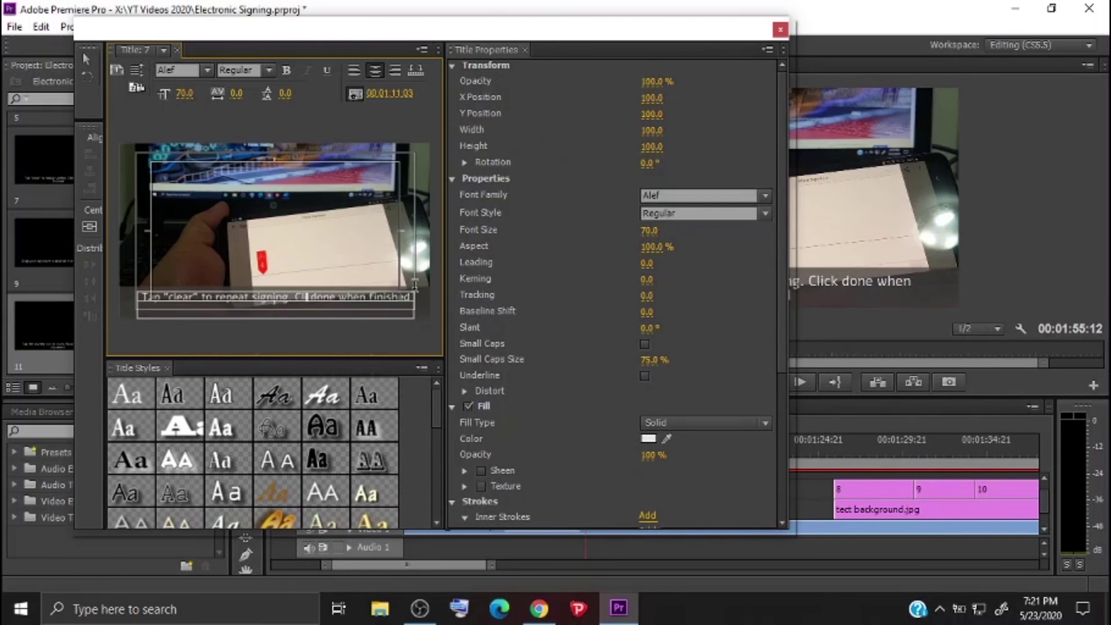
pyautogui.write('"done')
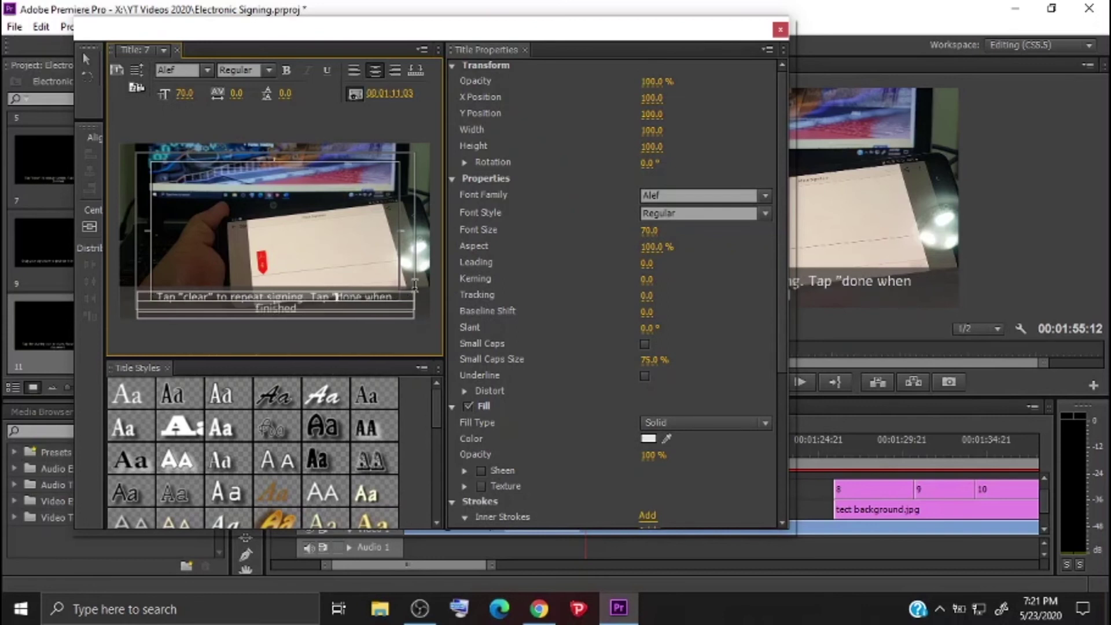
pyautogui.write('"')
pyautogui.click(780, 32)
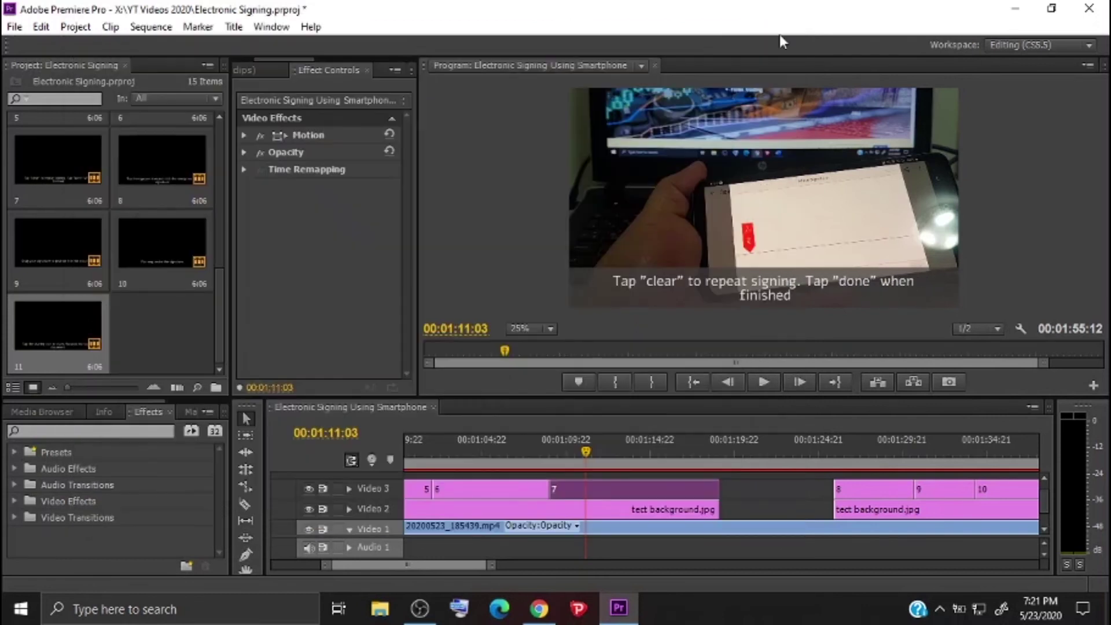
# - Reword title 5's caption to "Tap the icon of sign pen and select create signature."
pyautogui.click(487, 468)
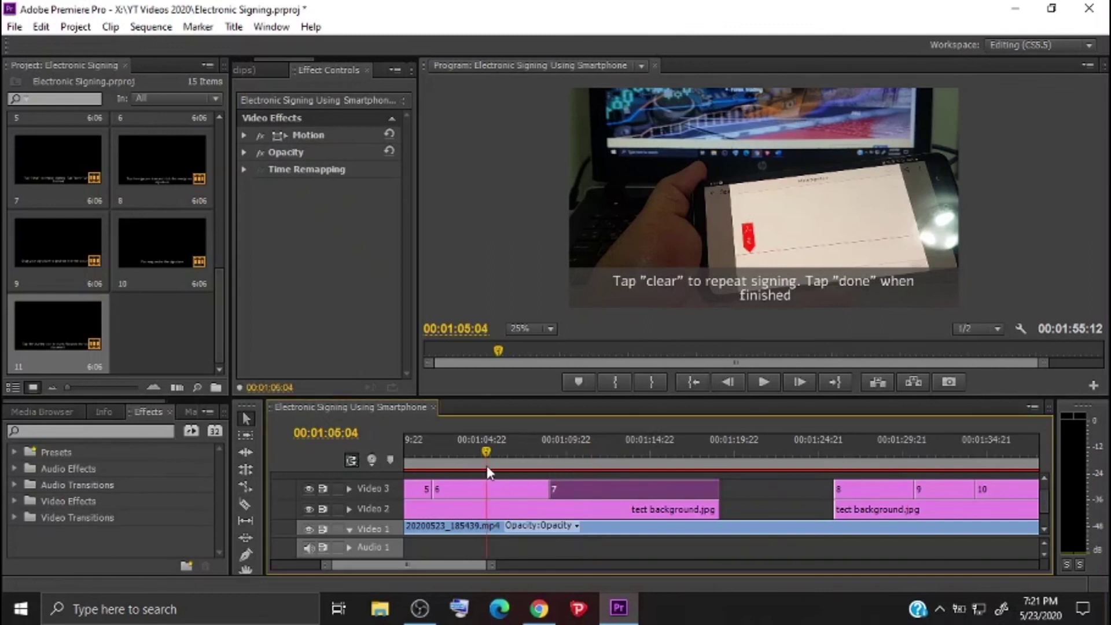
pyautogui.click(418, 465)
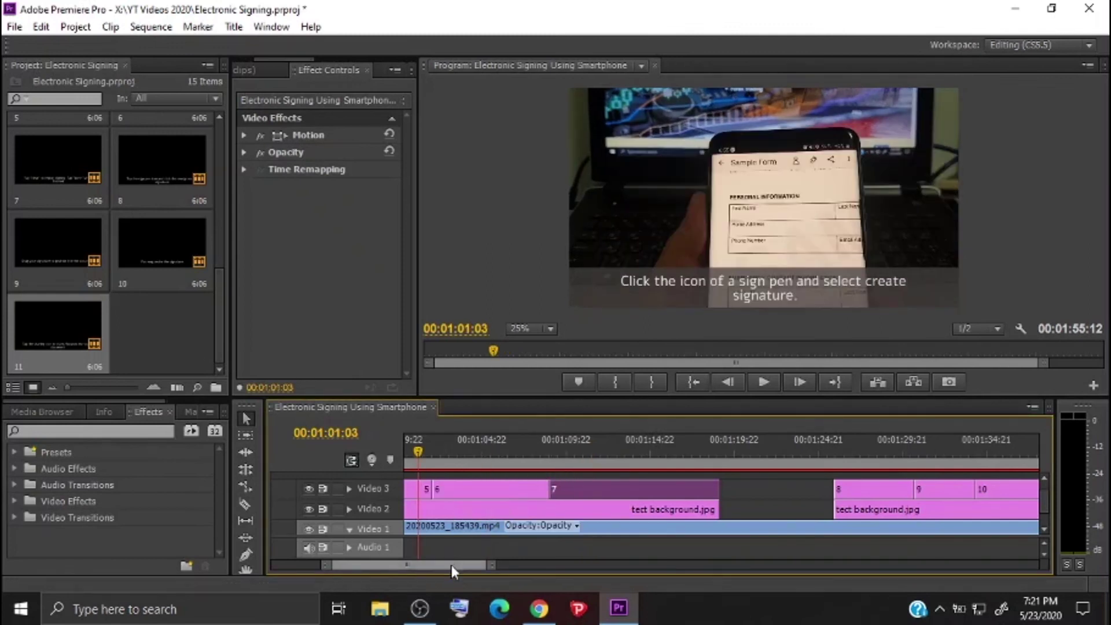
pyautogui.doubleClick(412, 491)
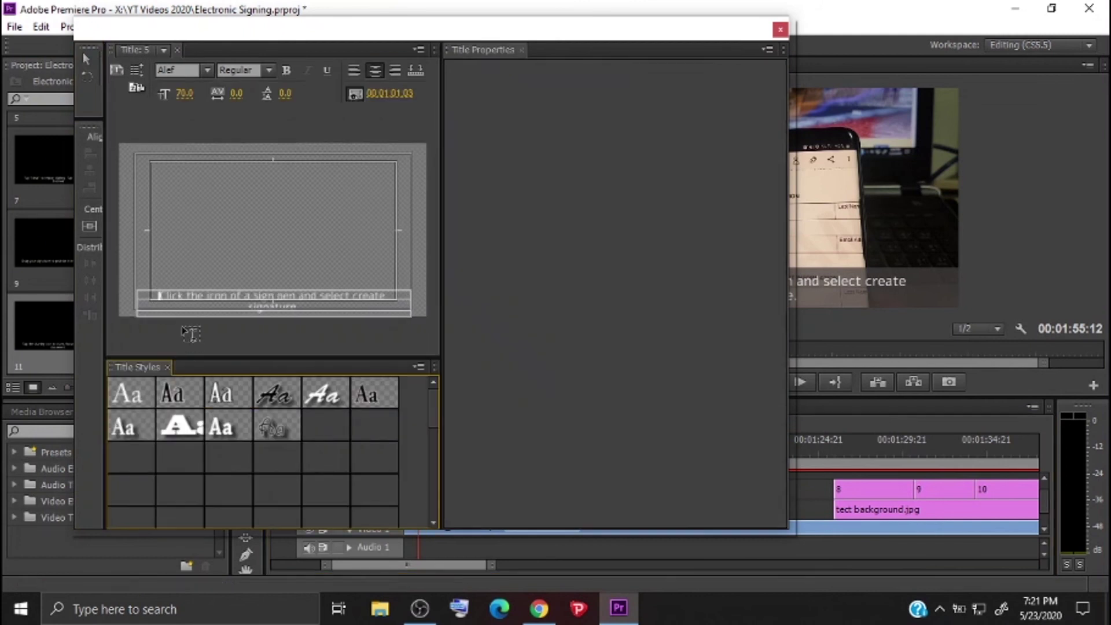
pyautogui.doubleClick(173, 295)
pyautogui.write('Tap')
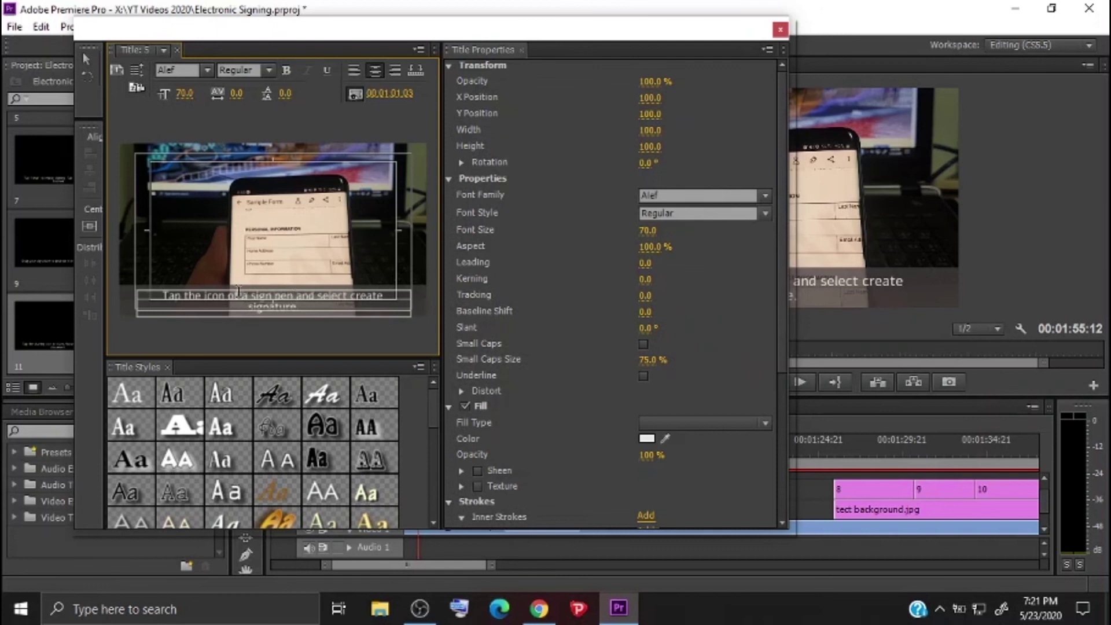
pyautogui.press('BackSpace')
pyautogui.press('BackSpace')
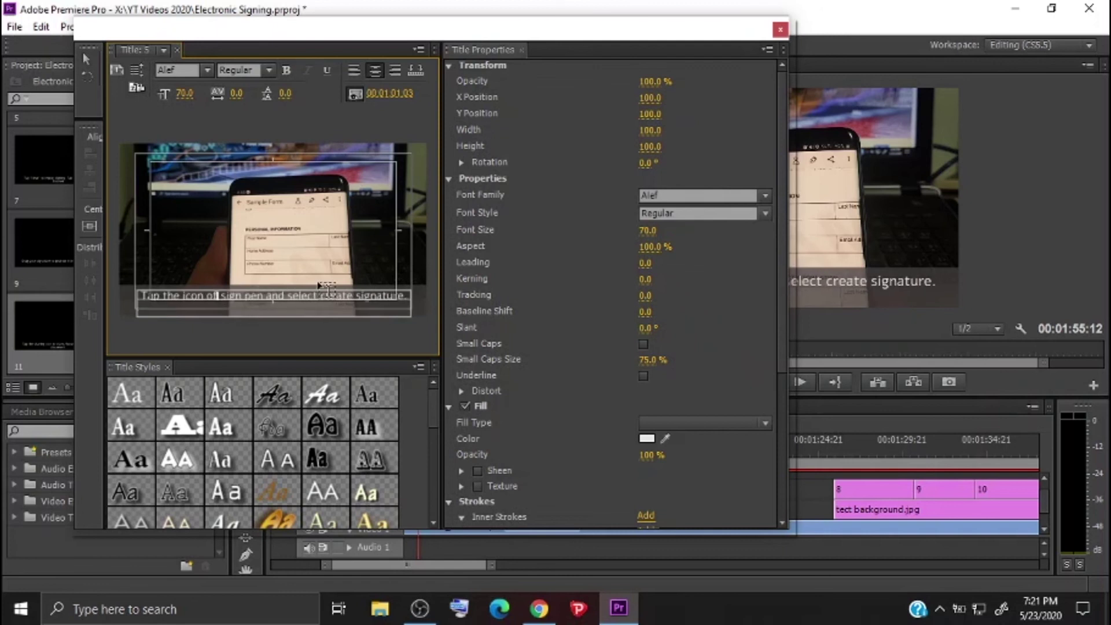
pyautogui.click(780, 29)
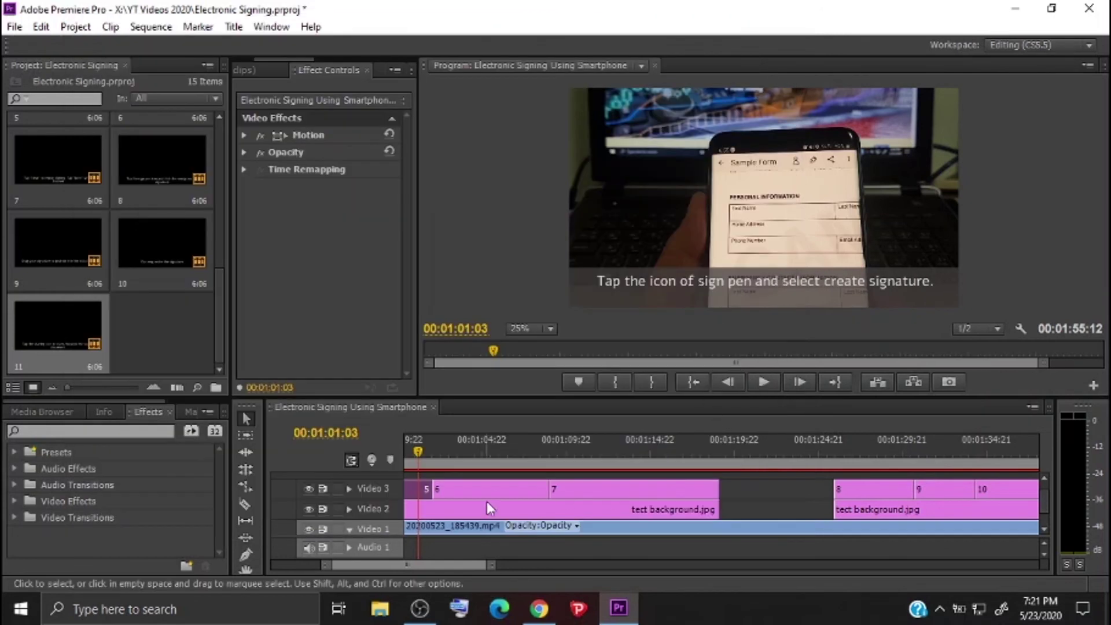
# - Check the earlier captions from title 4 back to the opening title, stopping the playhead at 00:00:01:14
pyautogui.moveTo(484, 564); pyautogui.dragTo(447, 564)
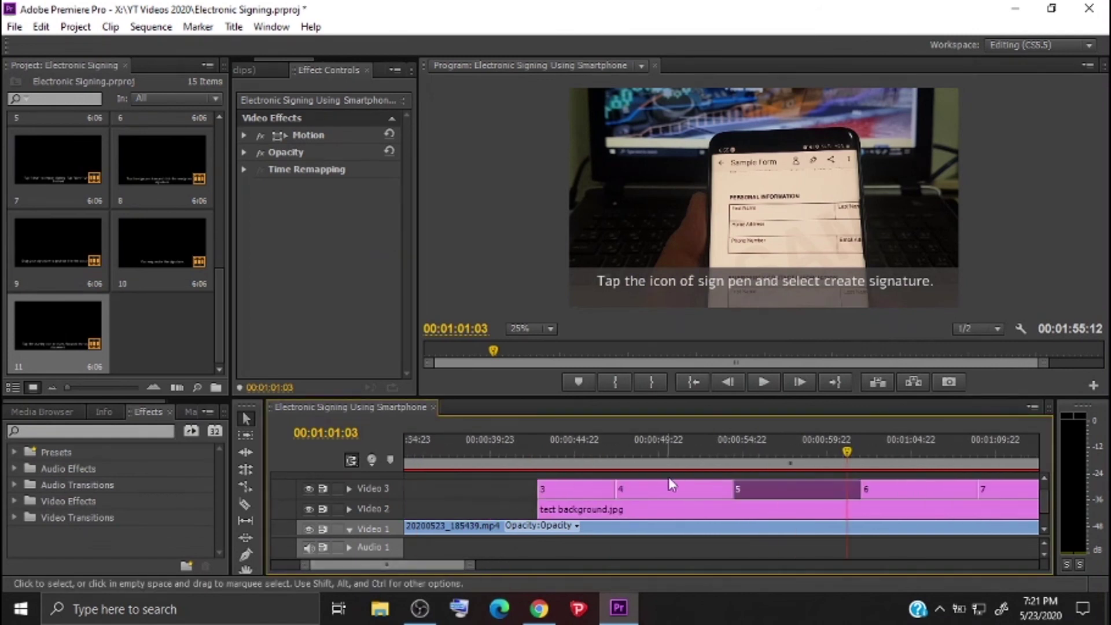
pyautogui.click(689, 460)
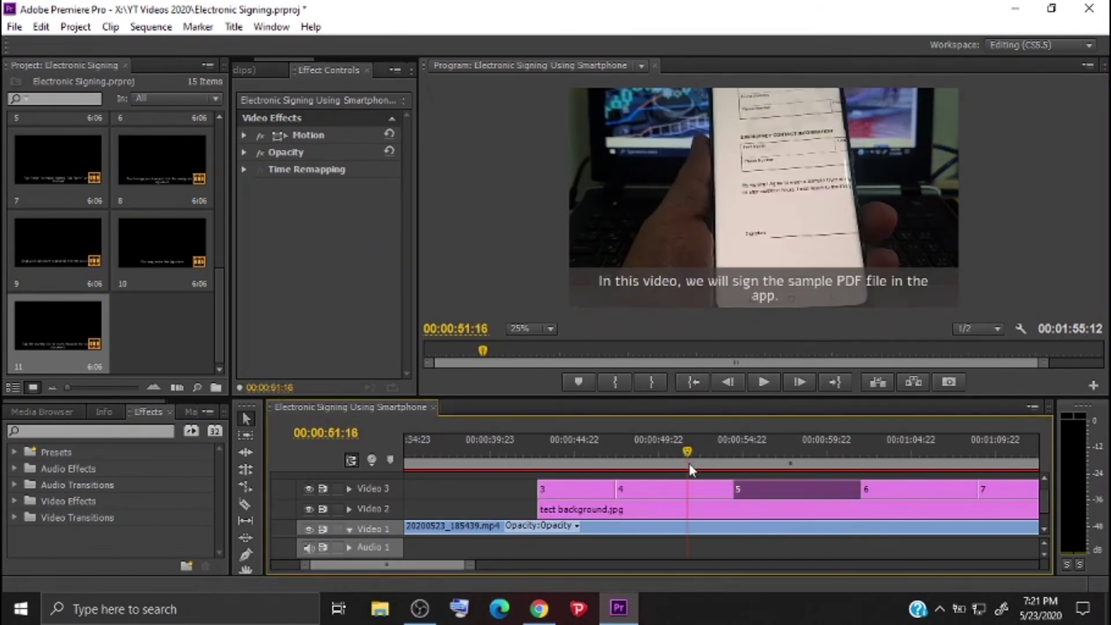
pyautogui.click(569, 463)
pyautogui.moveTo(401, 564); pyautogui.dragTo(338, 564)
pyautogui.click(591, 461)
pyautogui.moveTo(432, 466)
pyautogui.mouseDown()
pyautogui.moveTo(423, 457)
pyautogui.moveTo(428, 485)
pyautogui.mouseUp()
# - Add Film Dissolve to the start of title 2 and its text background, shortening title 2's transition to 15 frames
pyautogui.click(14, 517)
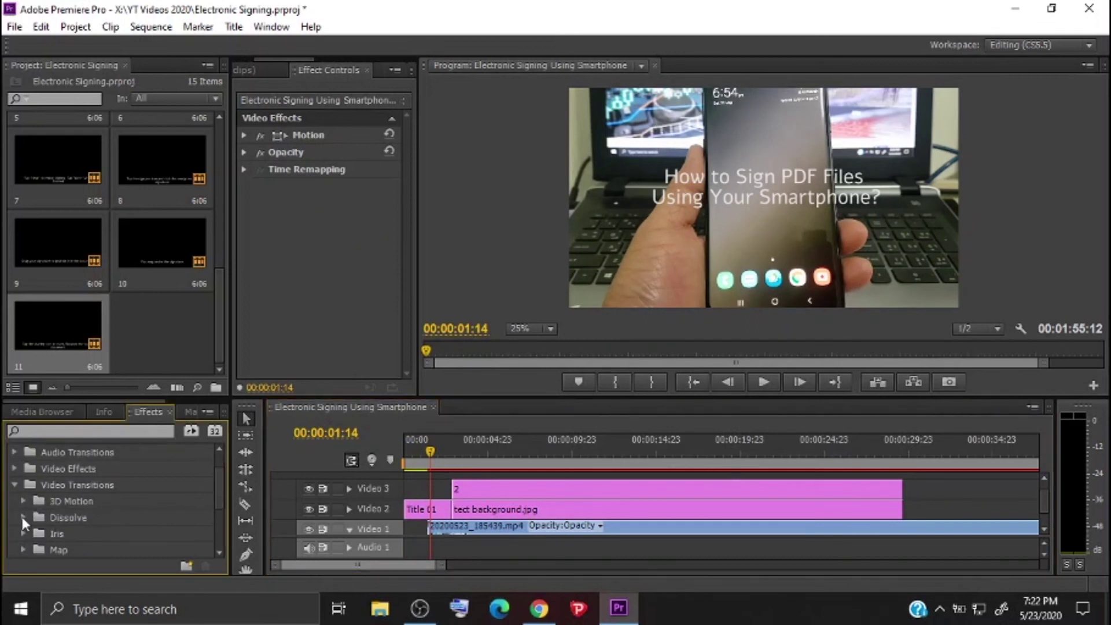
pyautogui.click(23, 517)
pyautogui.scroll(-1, 138, 515)
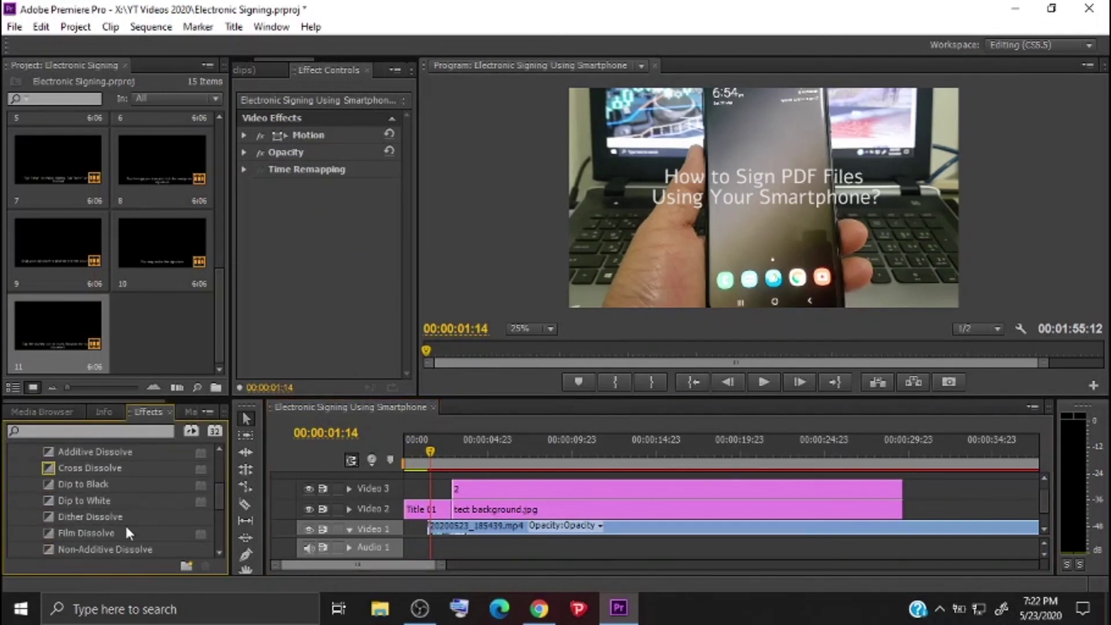
pyautogui.moveTo(96, 533); pyautogui.dragTo(456, 492)
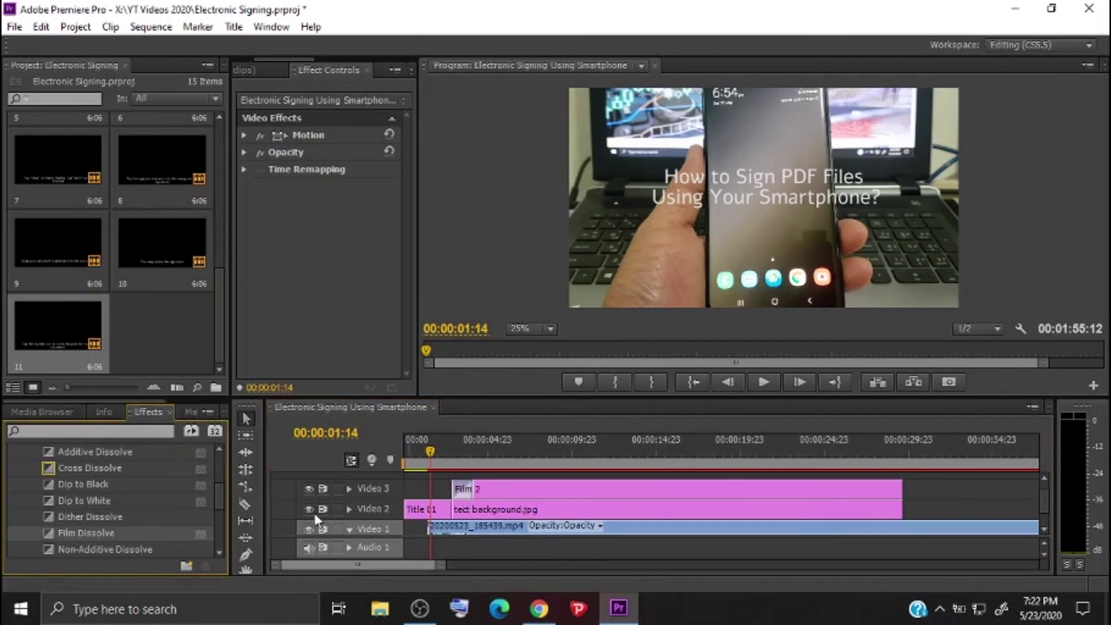
pyautogui.moveTo(95, 535); pyautogui.dragTo(454, 513)
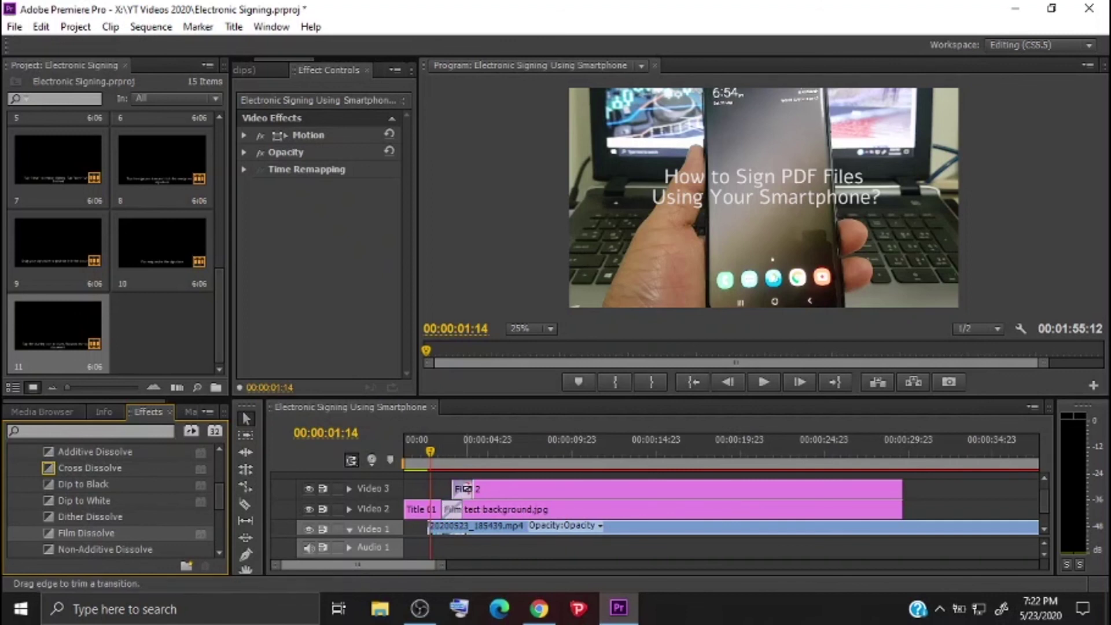
pyautogui.click(453, 509)
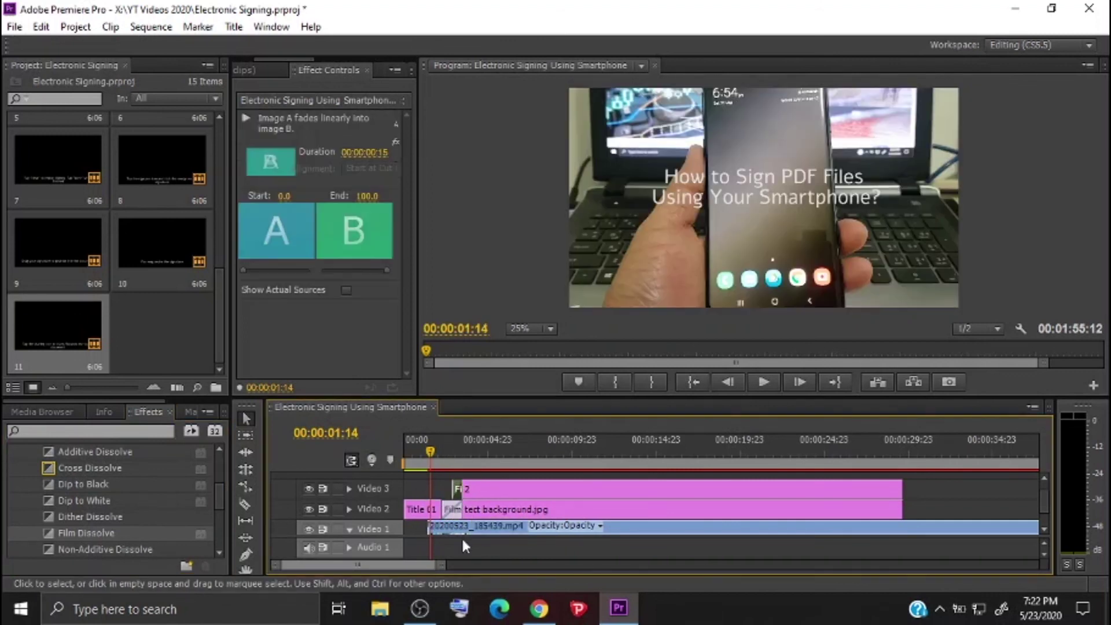
# - Add Film Dissolve to the ends of title 2 and its background and to the starts of title 3 and its background
pyautogui.moveTo(331, 564); pyautogui.dragTo(350, 567)
pyautogui.moveTo(106, 532); pyautogui.dragTo(529, 509)
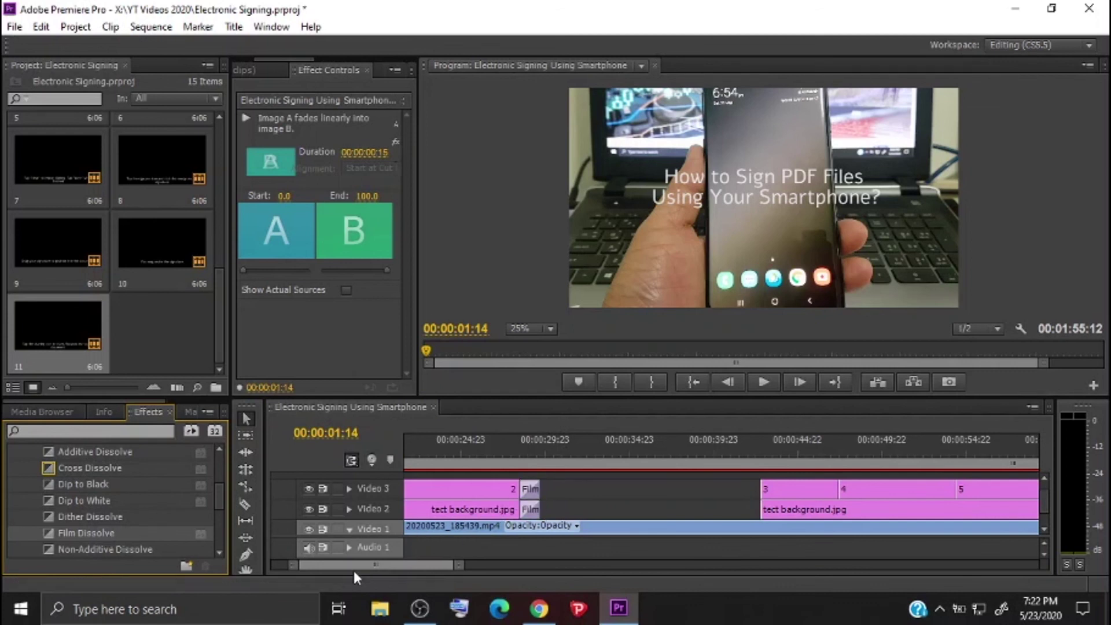
pyautogui.moveTo(353, 567); pyautogui.dragTo(375, 567)
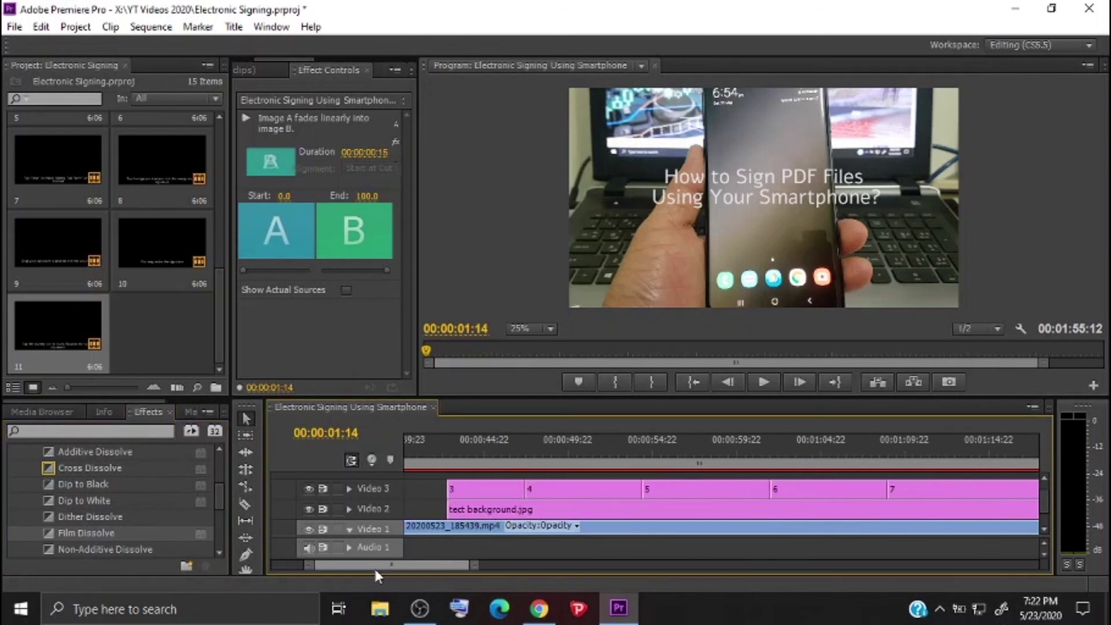
pyautogui.moveTo(110, 533); pyautogui.dragTo(456, 510)
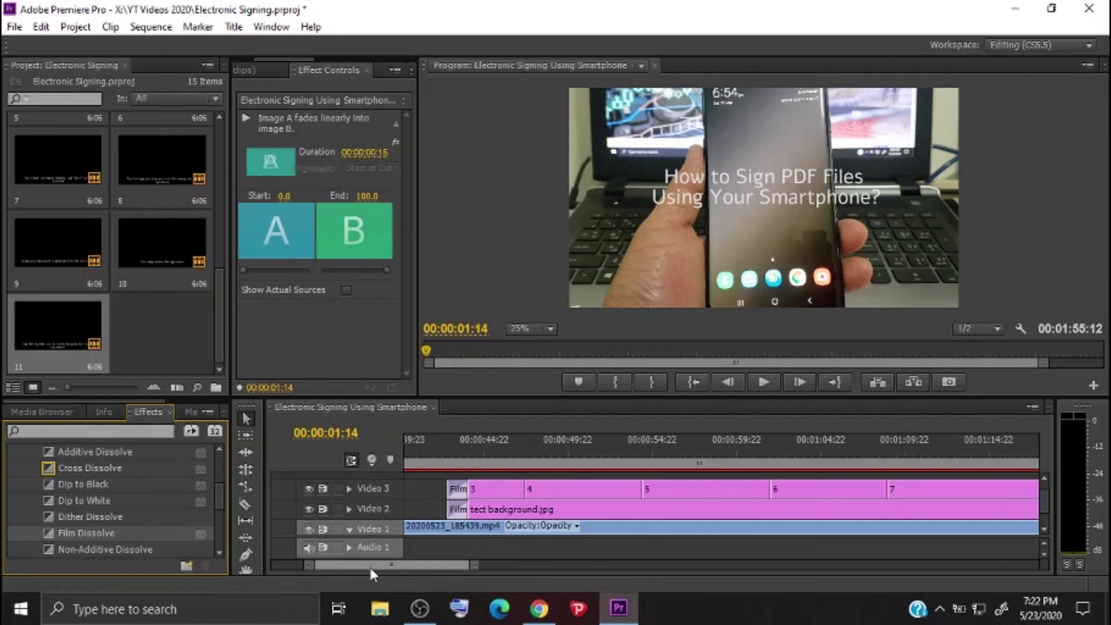
# - Add Film Dissolve to the ends of title 7 and its background and to the starts of title 8 and its background
pyautogui.moveTo(370, 569); pyautogui.dragTo(395, 570)
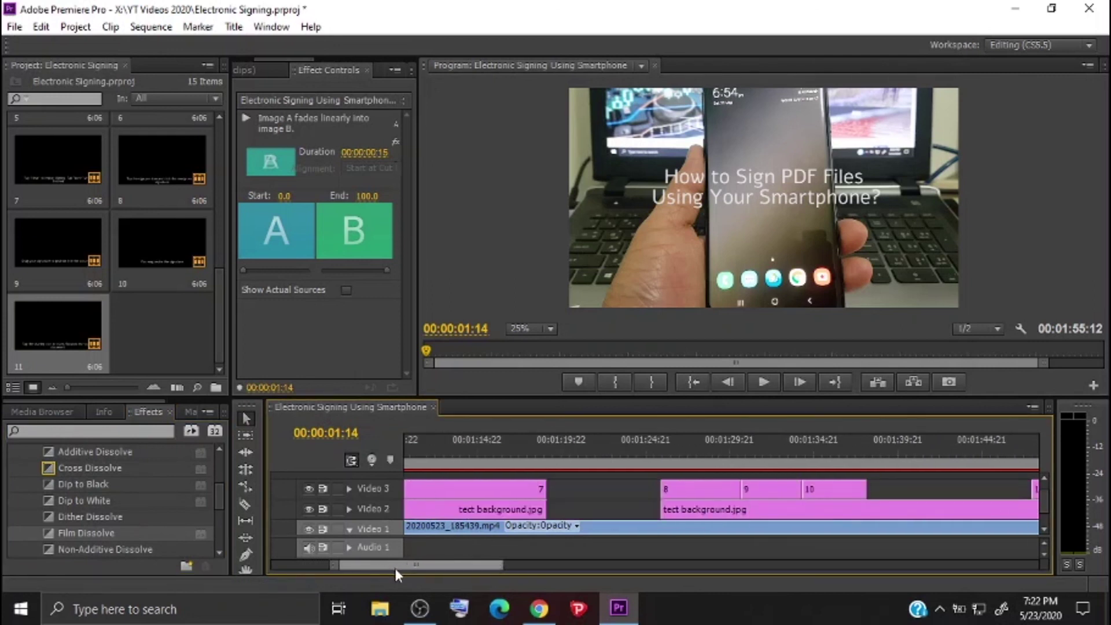
pyautogui.moveTo(110, 538); pyautogui.dragTo(524, 514)
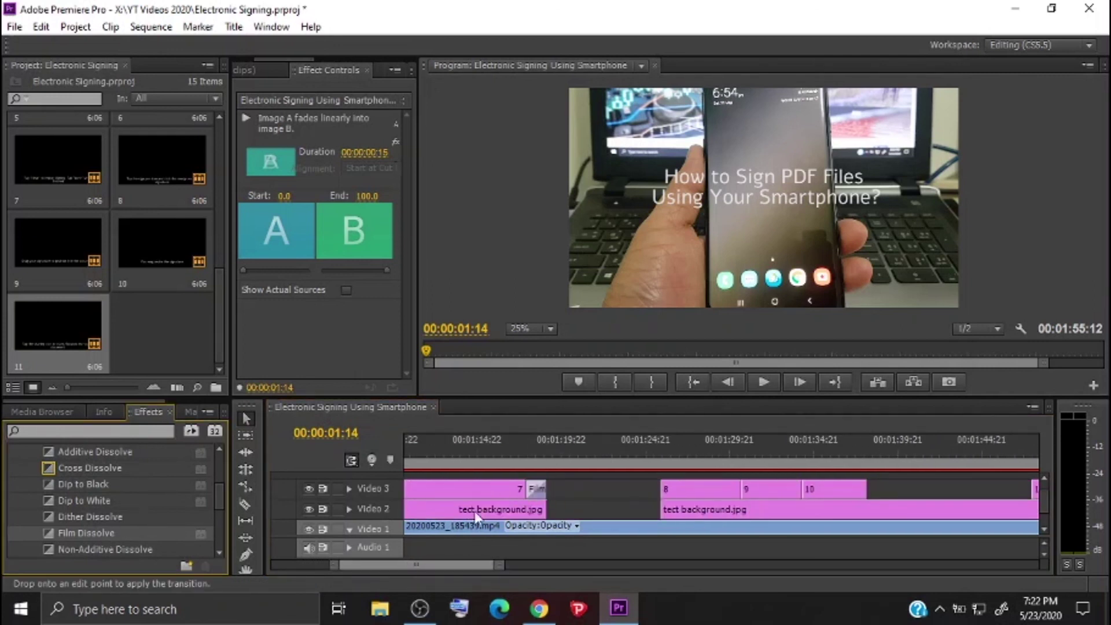
pyautogui.moveTo(111, 532); pyautogui.dragTo(670, 513)
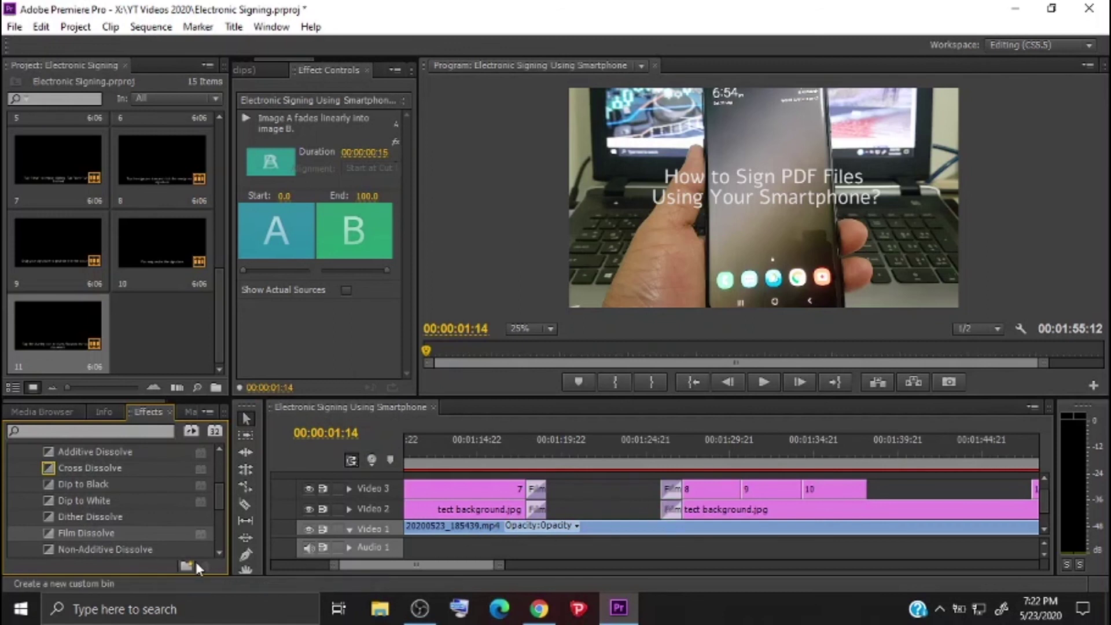
# - Add Film Dissolve to the end of title 11 and to the end of the last text background clip
pyautogui.moveTo(368, 565); pyautogui.dragTo(390, 565)
pyautogui.click(201, 531)
pyautogui.moveTo(201, 531); pyautogui.dragTo(705, 495)
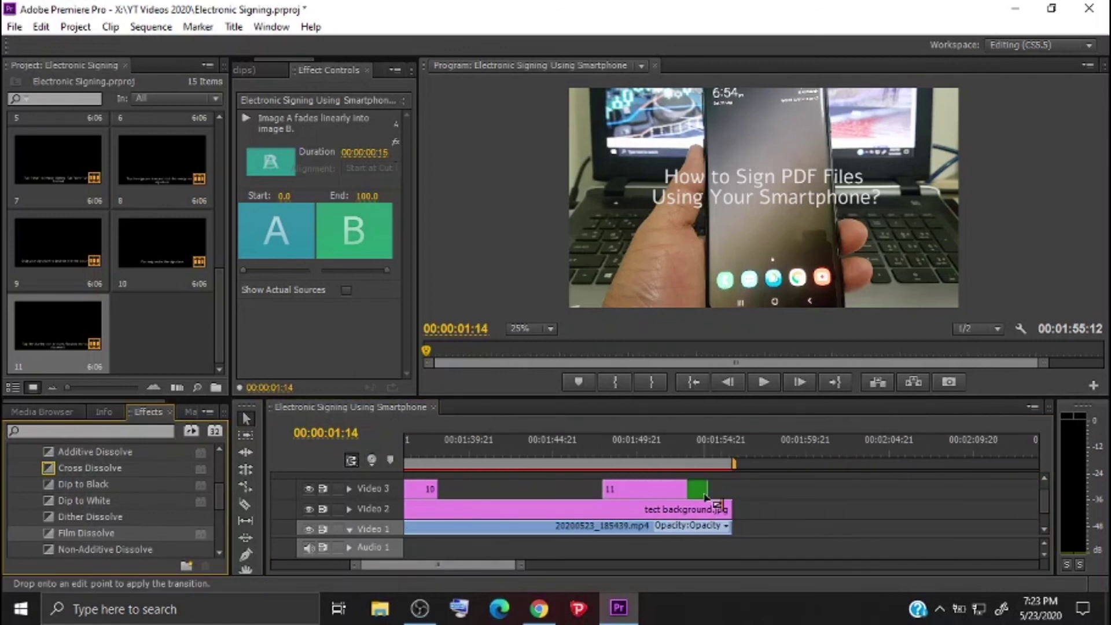
pyautogui.moveTo(111, 532); pyautogui.dragTo(720, 511)
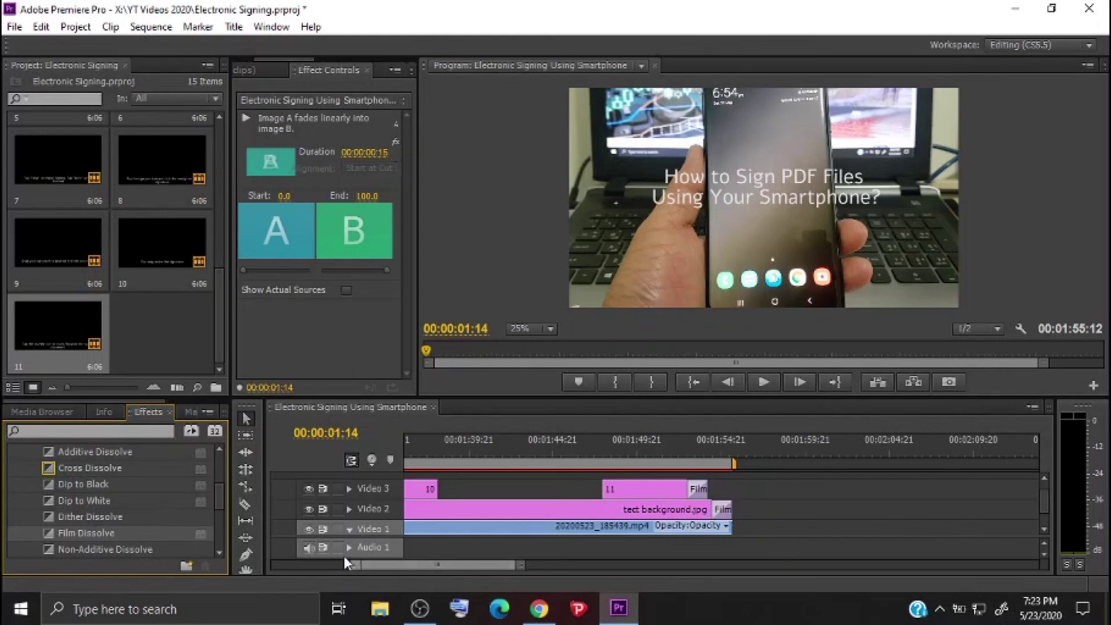
pyautogui.moveTo(723, 531); pyautogui.dragTo(722, 528)
# - Add Film Dissolve to the start of the 20200523_185439.mp4 clip on Video 1 and save the project
pyautogui.moveTo(484, 568); pyautogui.dragTo(375, 596)
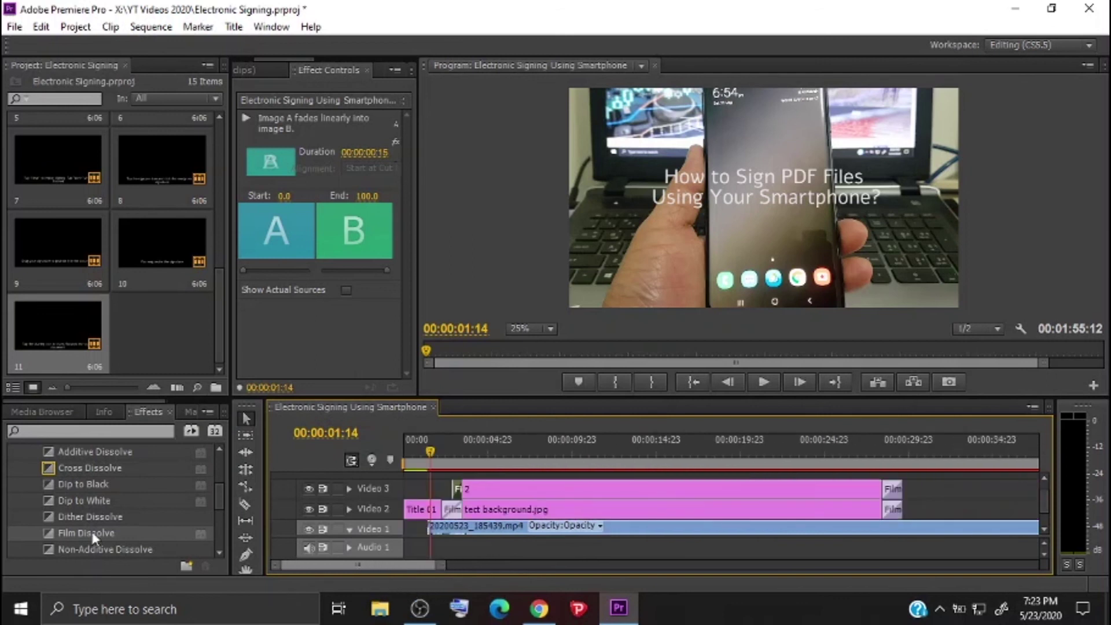
pyautogui.moveTo(93, 537); pyautogui.dragTo(448, 529)
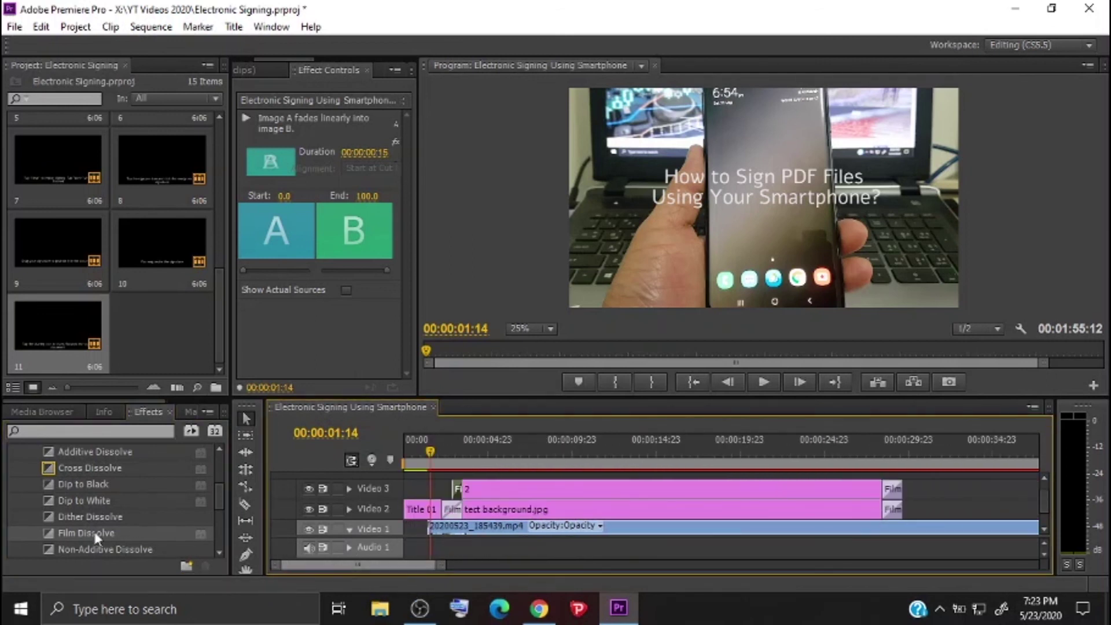
pyautogui.moveTo(95, 533); pyautogui.dragTo(431, 527)
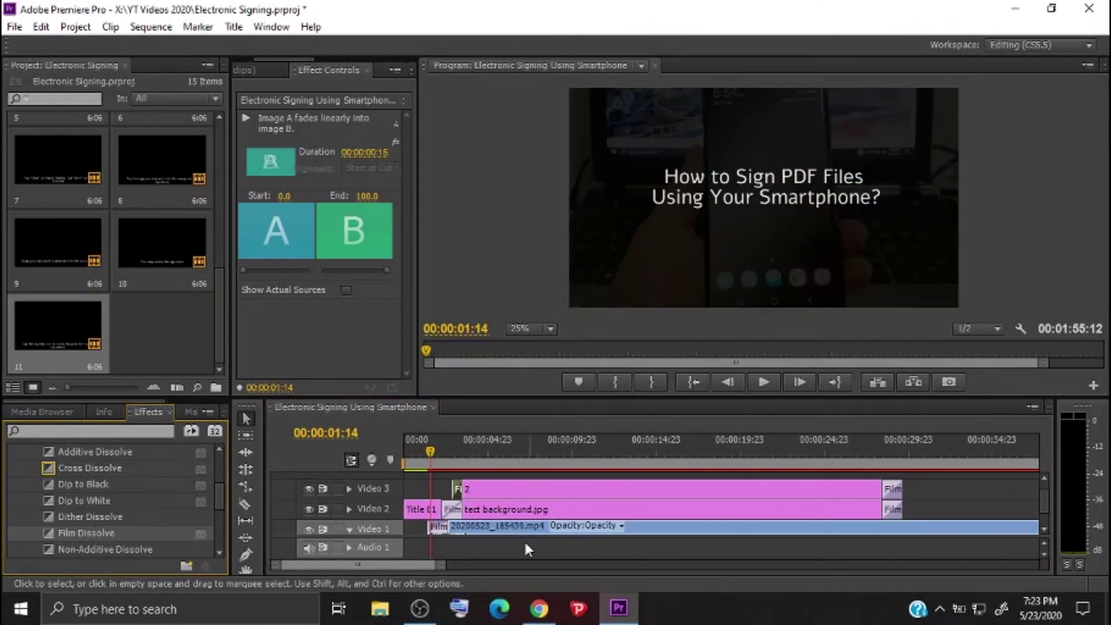
pyautogui.hotkey('ctrl', 's')
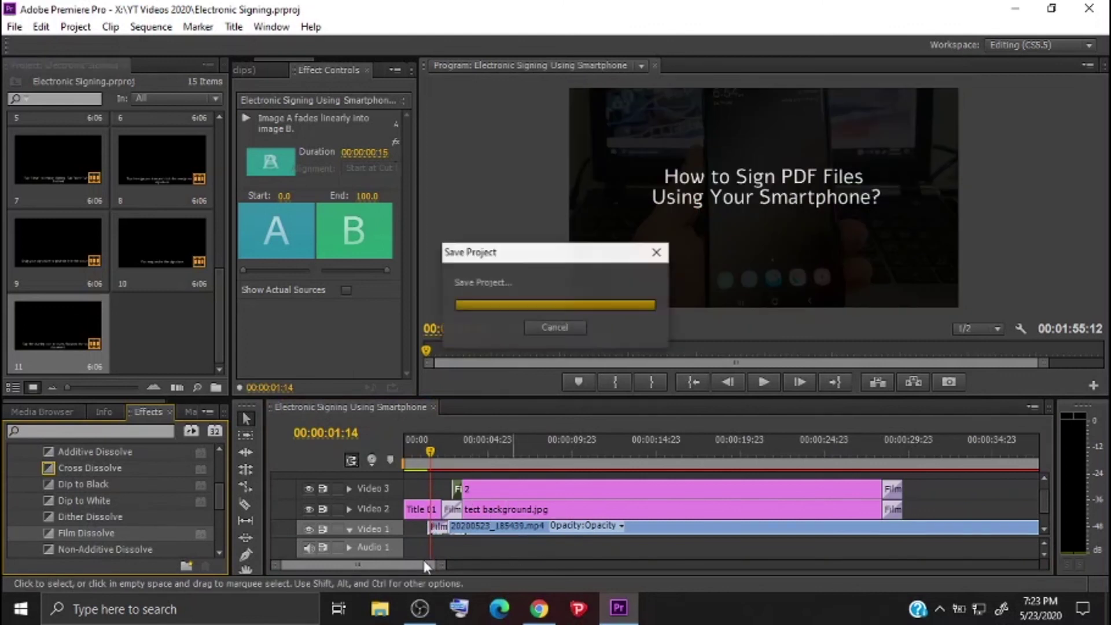
# - Play the opening from the start of the sequence to check the dissolve into the video
pyautogui.moveTo(432, 449); pyautogui.dragTo(396, 470)
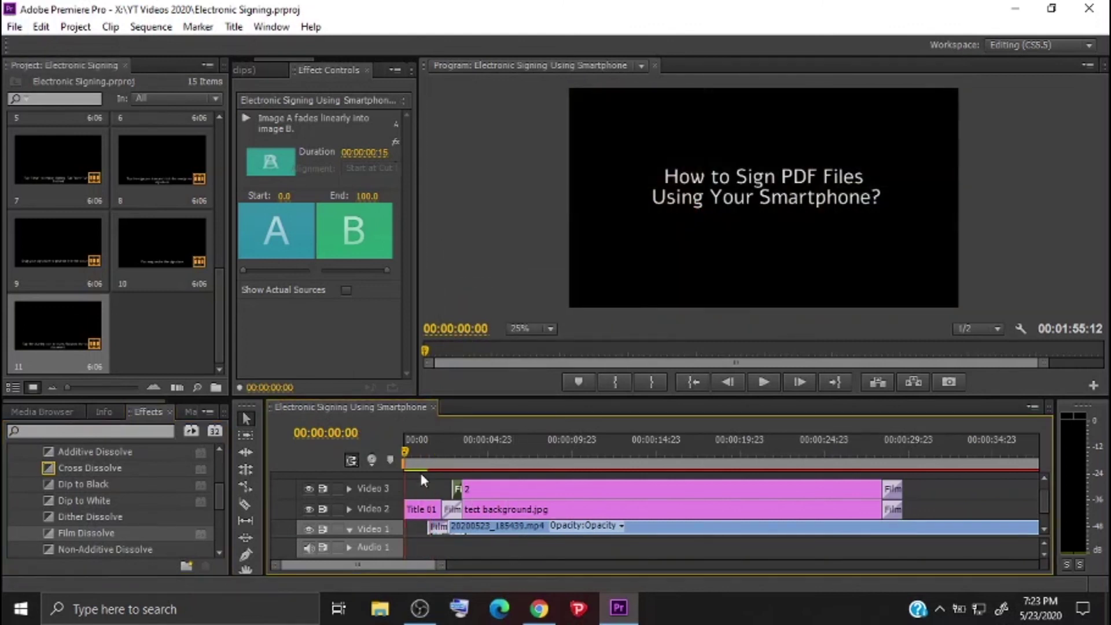
pyautogui.click(764, 382)
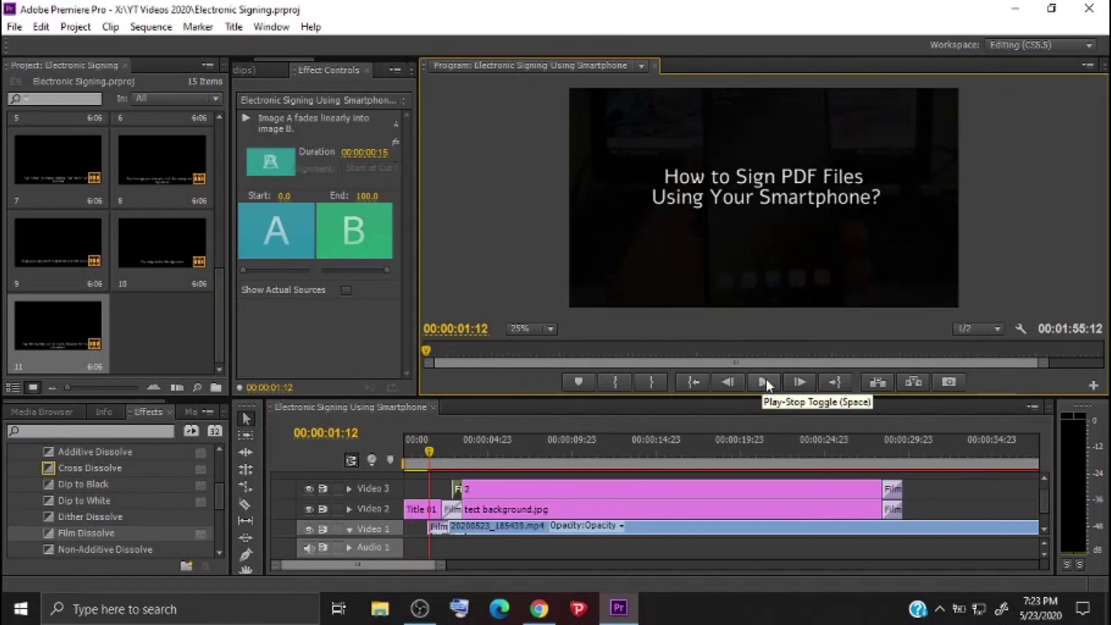
pyautogui.click(764, 382)
# - Import Nimbus.mp3 from the Background Music folder and place it at the start of Audio 1
pyautogui.click(15, 26)
pyautogui.click(48, 365)
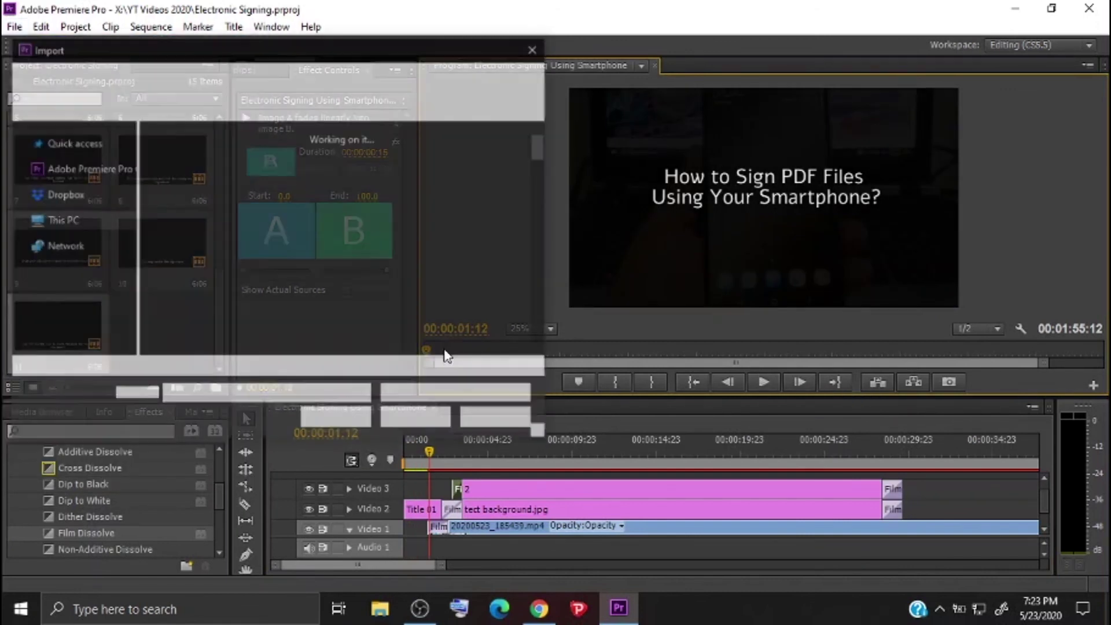
pyautogui.click(63, 259)
pyautogui.doubleClick(196, 154)
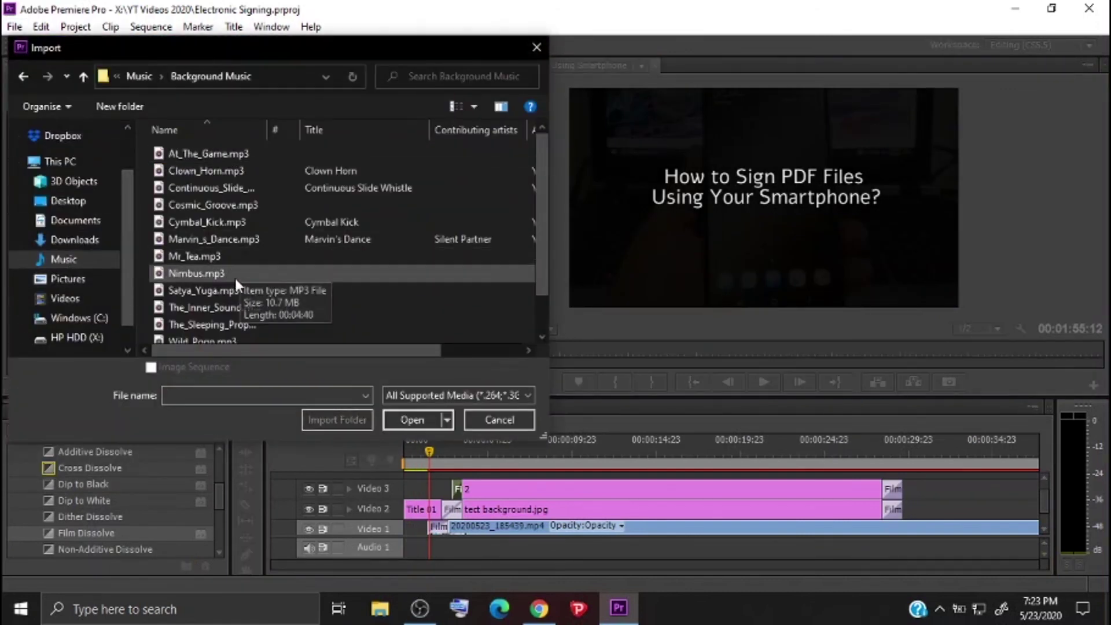
pyautogui.doubleClick(199, 271)
pyautogui.moveTo(150, 329); pyautogui.dragTo(405, 549)
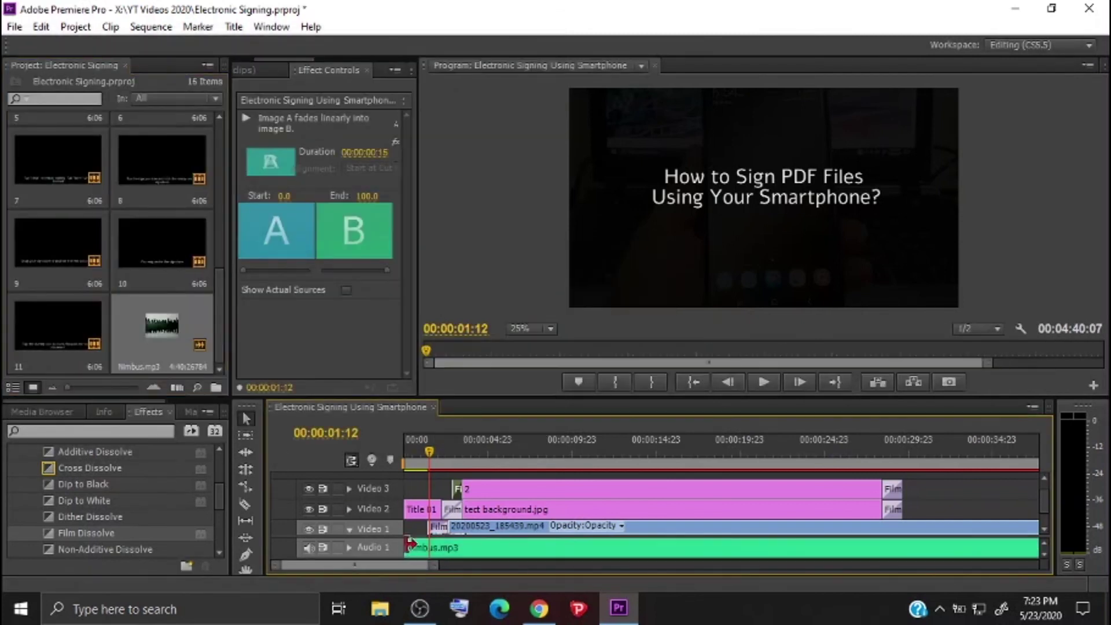
# - Check the system volume and play the sequence from the beginning to preview the background music
pyautogui.moveTo(429, 452); pyautogui.dragTo(402, 452)
pyautogui.click(942, 609)
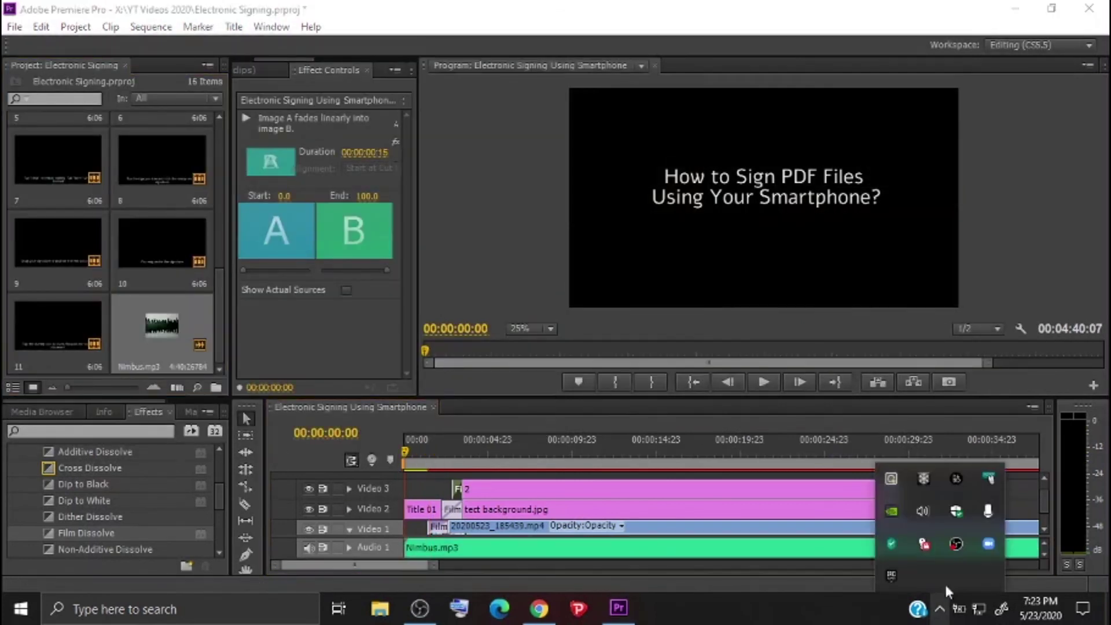
pyautogui.click(923, 512)
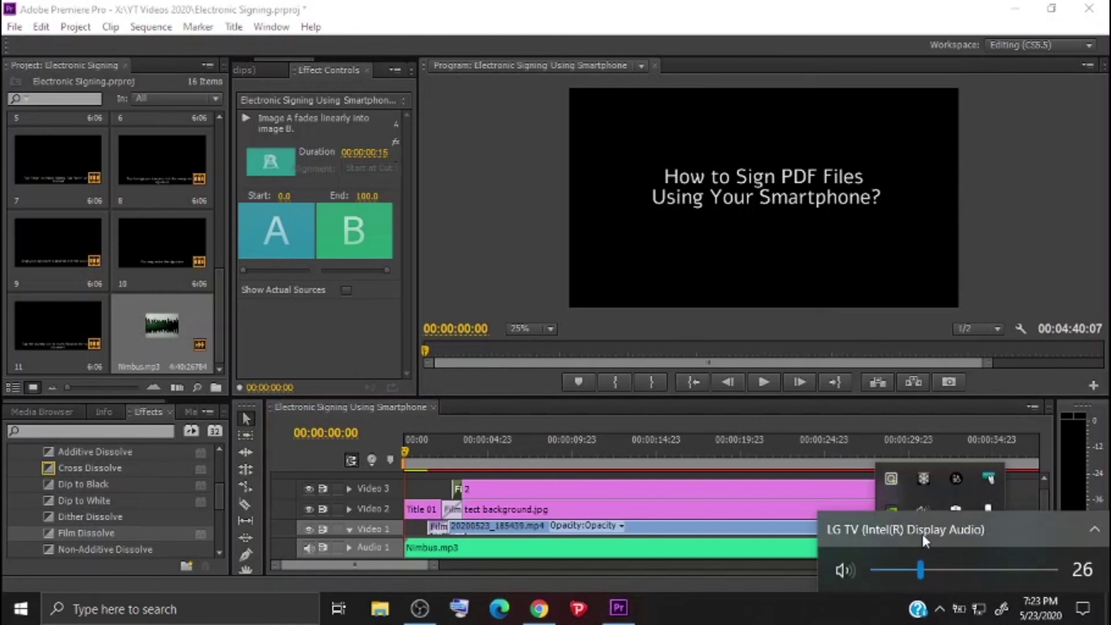
pyautogui.click(763, 383)
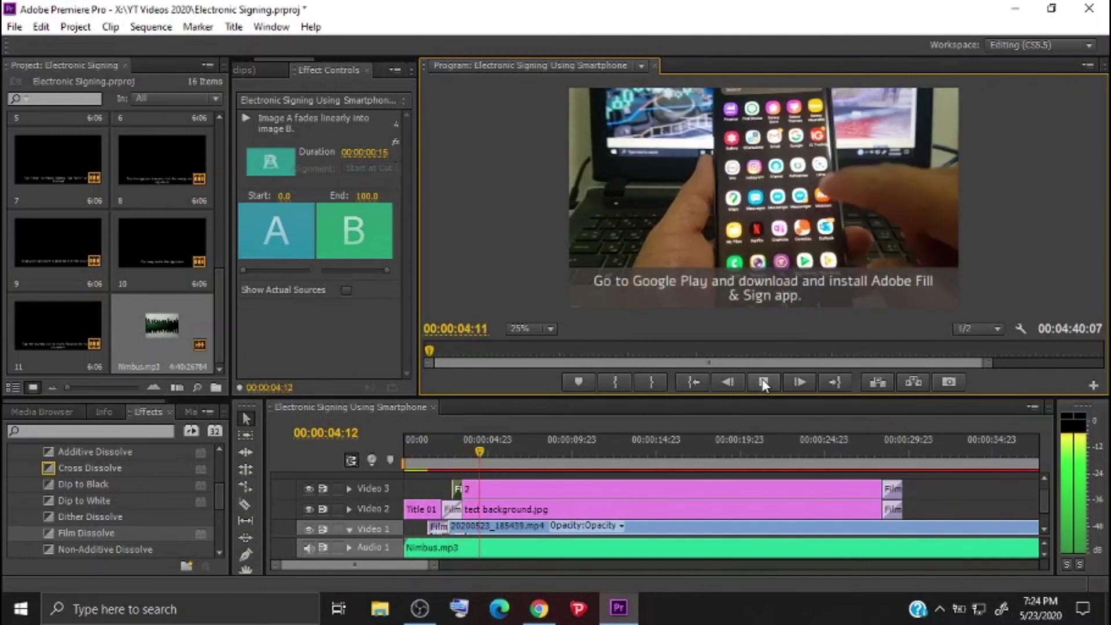
pyautogui.click(764, 383)
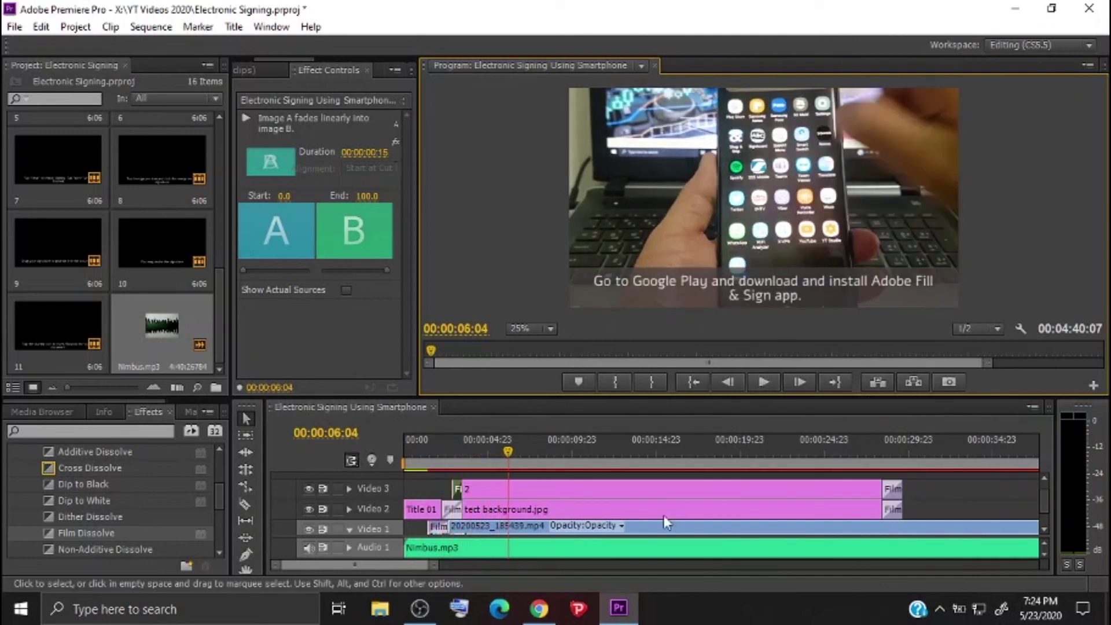
# - Trim the end of Nimbus.mp3 on Audio 1 to match the end of the video at 00:01:55:12
pyautogui.moveTo(394, 564); pyautogui.dragTo(468, 611)
pyautogui.moveTo(505, 565); pyautogui.dragTo(666, 552)
pyautogui.press('-')
pyautogui.moveTo(840, 553); pyautogui.dragTo(578, 560)
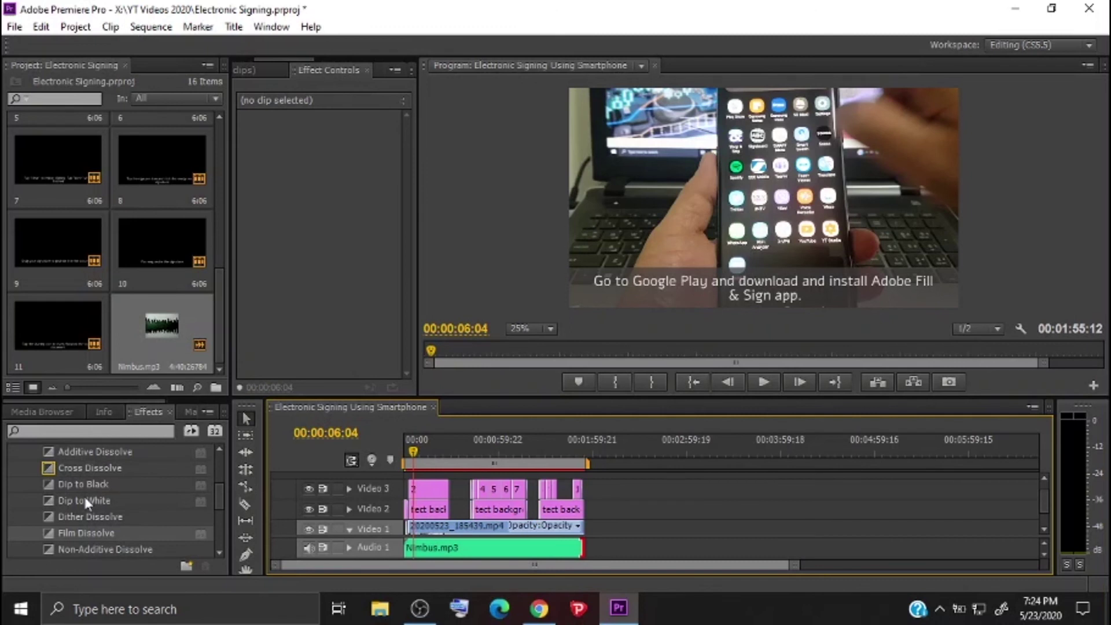
# - Apply the Exponential Fade audio transition to the end of Nimbus.mp3 on Audio 1
pyautogui.scroll(1, 45, 480)
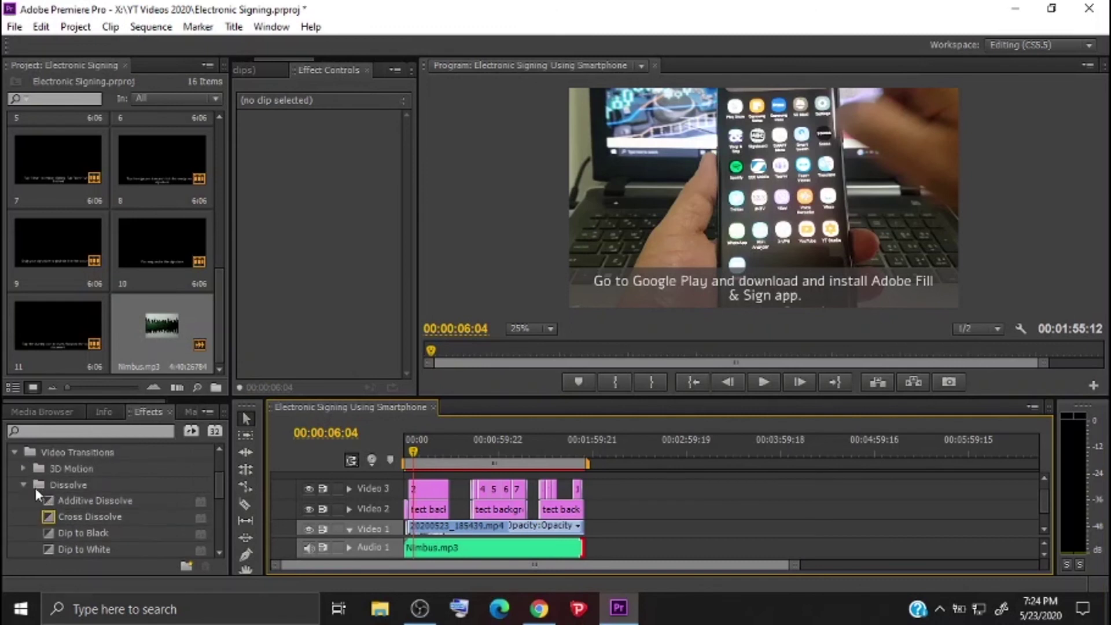
pyautogui.click(13, 452)
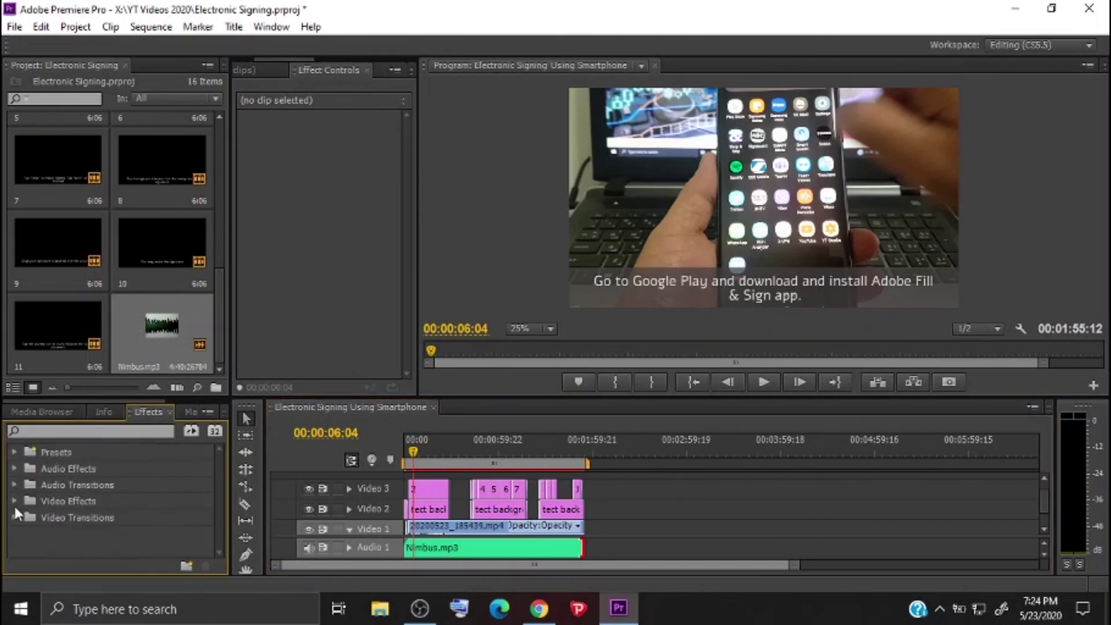
pyautogui.click(14, 484)
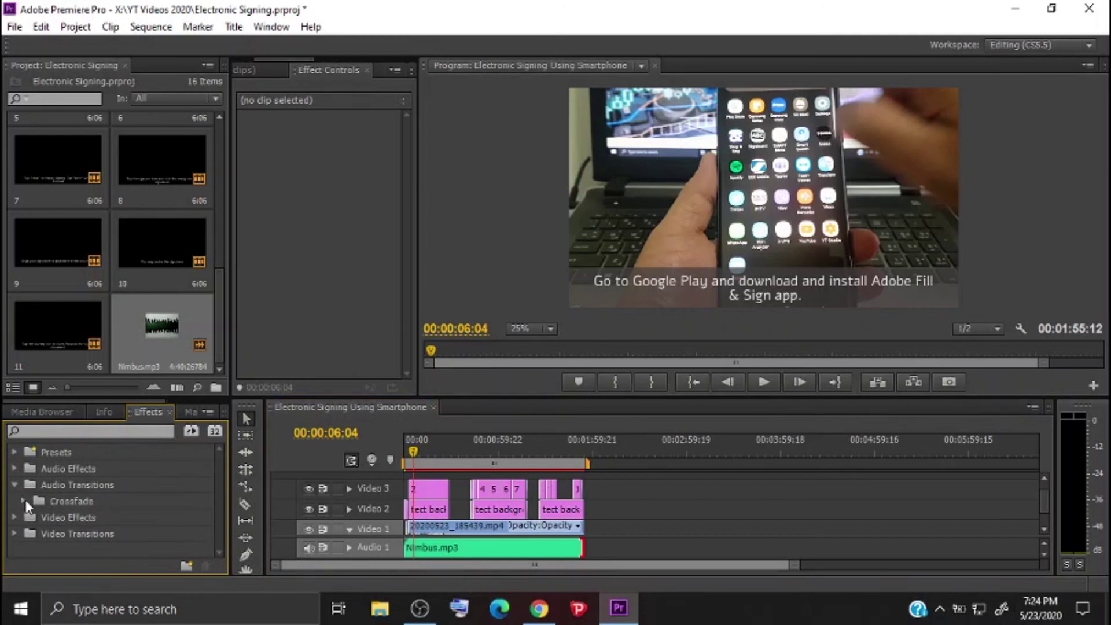
pyautogui.click(23, 501)
pyautogui.moveTo(85, 549); pyautogui.dragTo(467, 560)
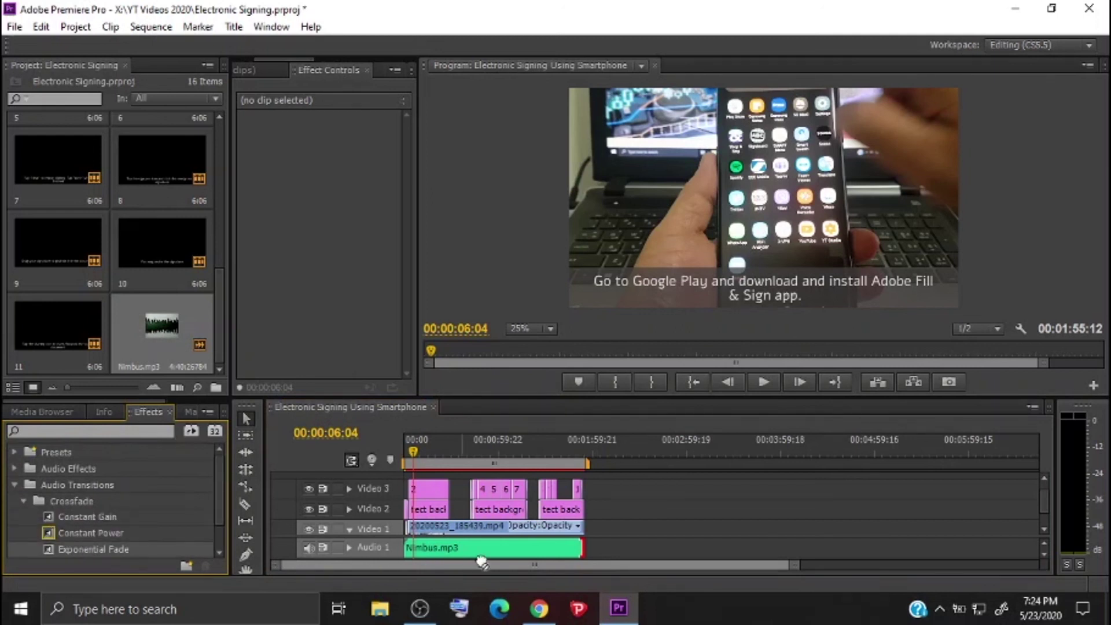
# - Play the sequence from 00:01:39:02 to check the music toward the end of the video
pyautogui.click(560, 461)
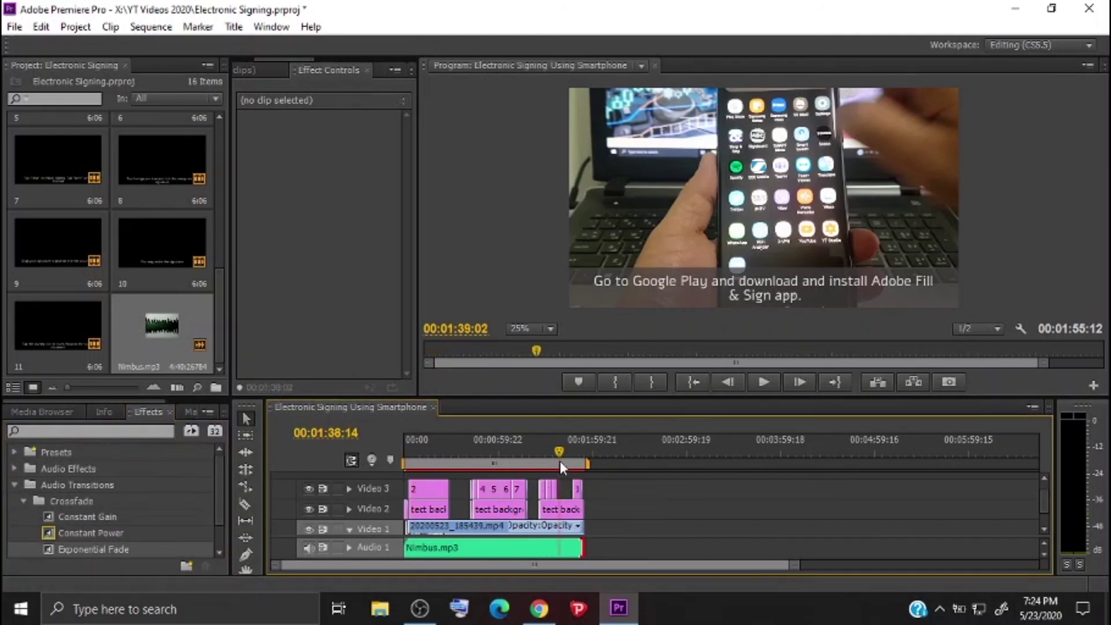
pyautogui.click(764, 382)
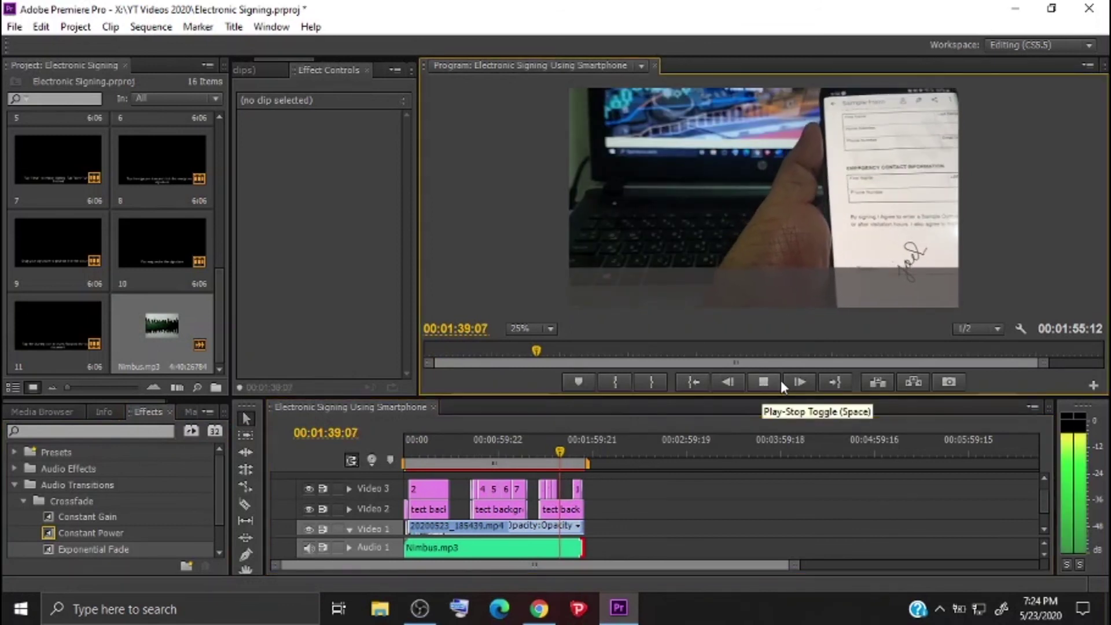